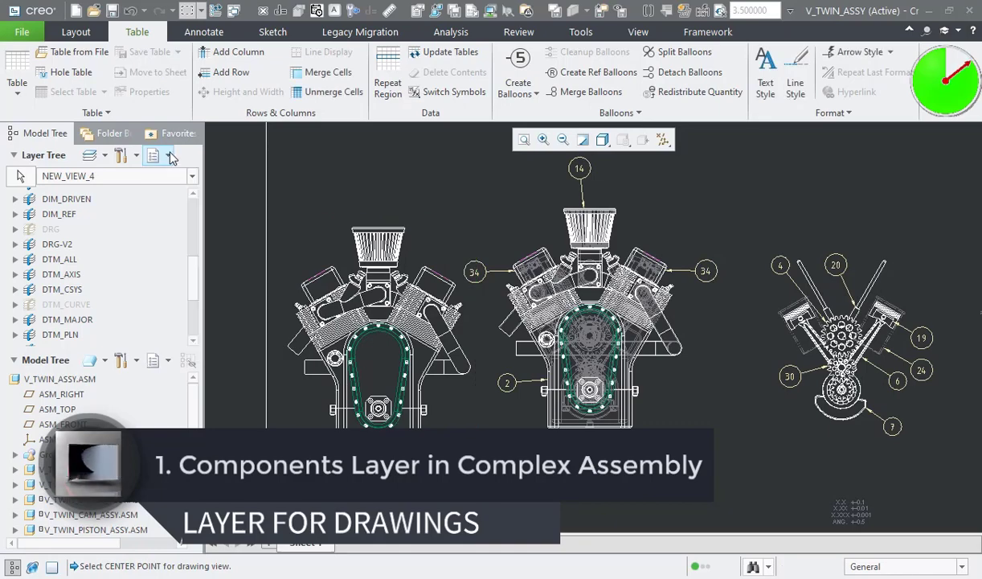
Step: Hide the DRG-V2 layer in the leftmost engine view
{"action": "left_click", "coordinate": [105, 154]}
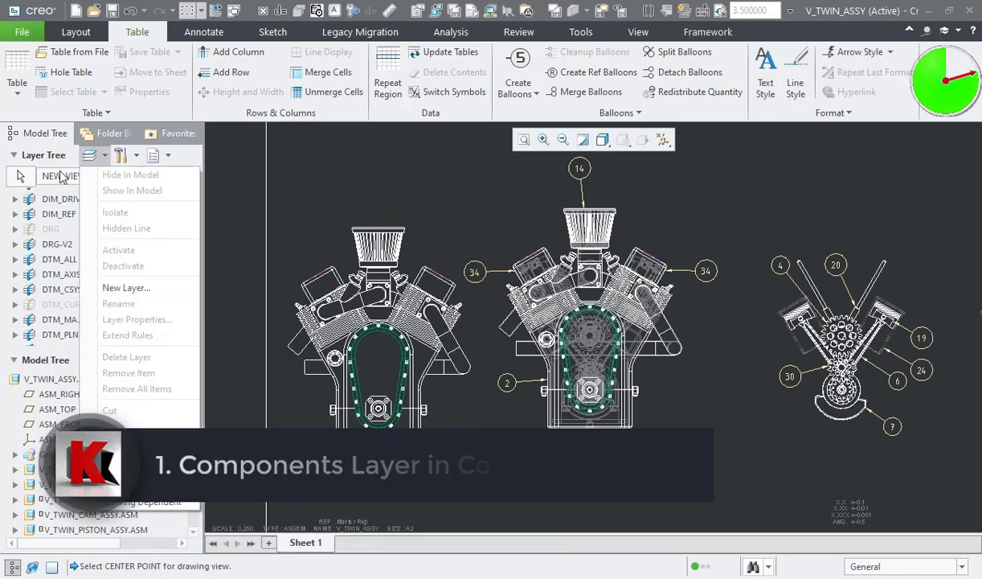
{"action": "left_click", "coordinate": [56, 244]}
{"action": "right_click", "coordinate": [68, 251]}
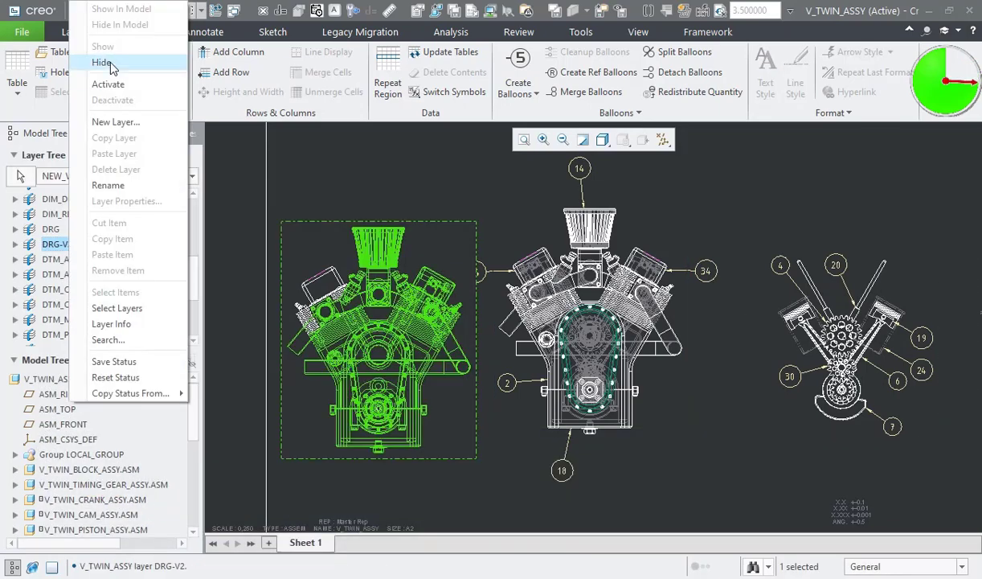
{"action": "left_click", "coordinate": [120, 61]}
Step: Return to the drawing tree and set the member display of the leftmost view's cylinders to the Default HLR display
{"action": "left_click", "coordinate": [65, 304]}
{"action": "left_click", "coordinate": [167, 154]}
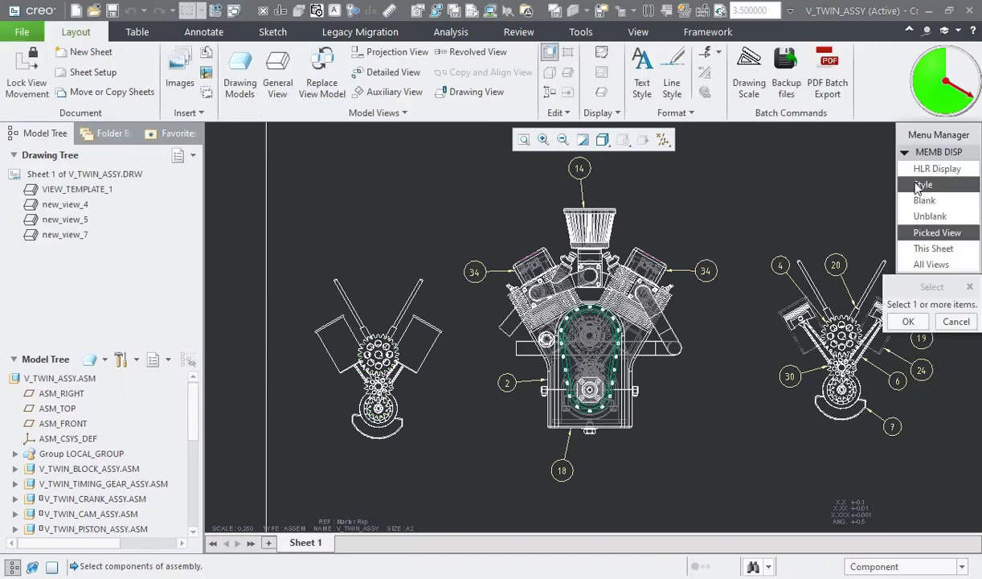
{"action": "left_click", "coordinate": [919, 186]}
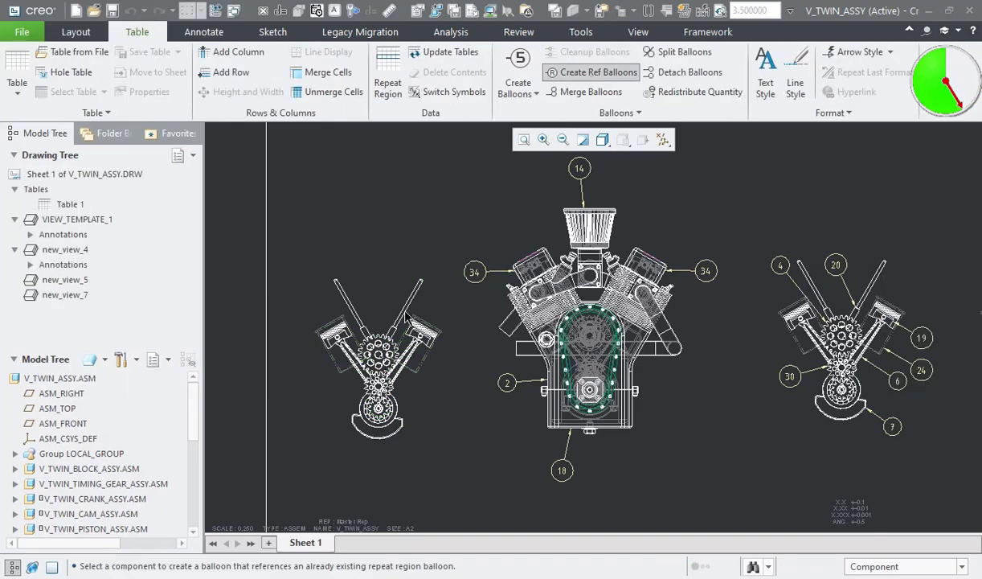
Step: Create reference balloons for the crank, pushrod, cylinder, connecting rod and gear components in the leftmost view
{"action": "left_click", "coordinate": [378, 410]}
{"action": "left_click", "coordinate": [373, 273]}
{"action": "left_click", "coordinate": [425, 355]}
{"action": "left_click", "coordinate": [399, 373]}
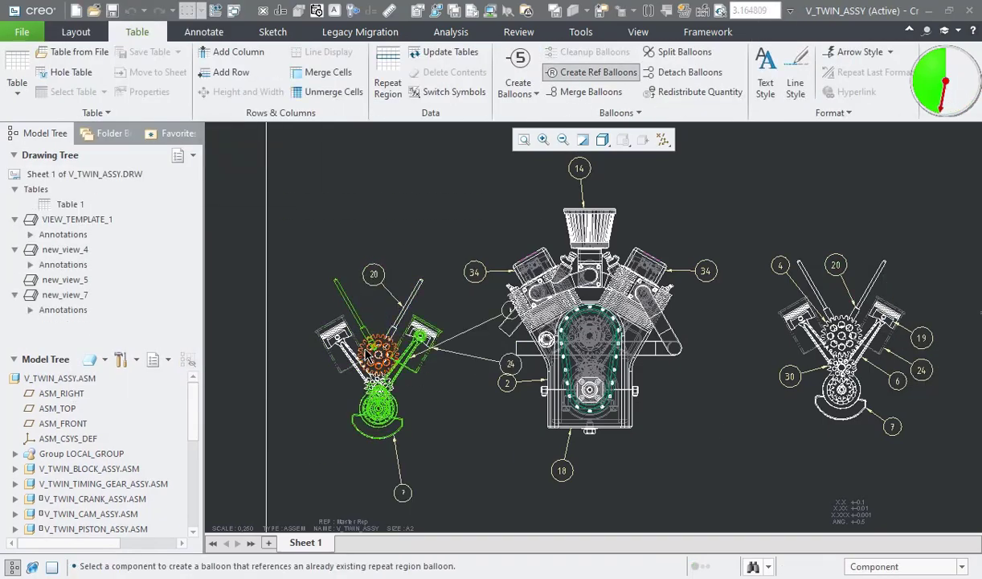
{"action": "left_click", "coordinate": [376, 352]}
{"action": "middle_click", "coordinate": [375, 352]}
Step: Reposition the new balloons close around the leftmost view, clear of the neighbouring view
{"action": "left_click_drag", "start_coordinate": [513, 365], "coordinate": [454, 375]}
{"action": "left_click_drag", "start_coordinate": [402, 493], "coordinate": [410, 460]}
{"action": "left_click_drag", "start_coordinate": [513, 307], "coordinate": [432, 410]}
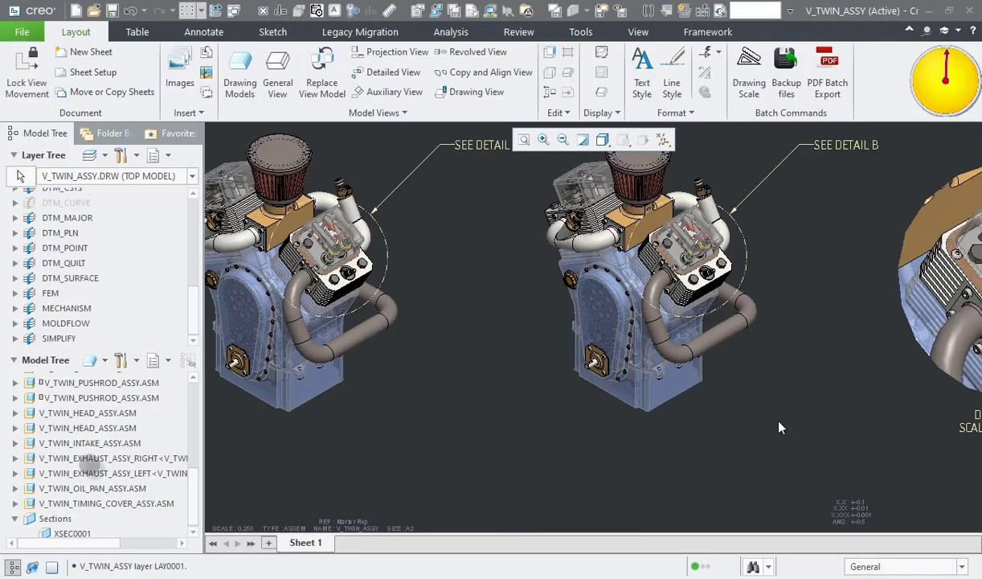
Step: Create a new layer named marking in the drawing's layer tree
{"action": "middle_click_drag", "start_coordinate": [778, 420], "coordinate": [894, 471]}
{"action": "scroll", "coordinate": [875, 460], "scroll_direction": "up", "scroll_amount": 1}
{"action": "middle_click_drag", "start_coordinate": [854, 419], "coordinate": [254, 400]}
{"action": "middle_click_drag", "start_coordinate": [322, 408], "coordinate": [270, 407]}
{"action": "scroll", "coordinate": [37, 225], "scroll_direction": "up", "scroll_amount": 6}
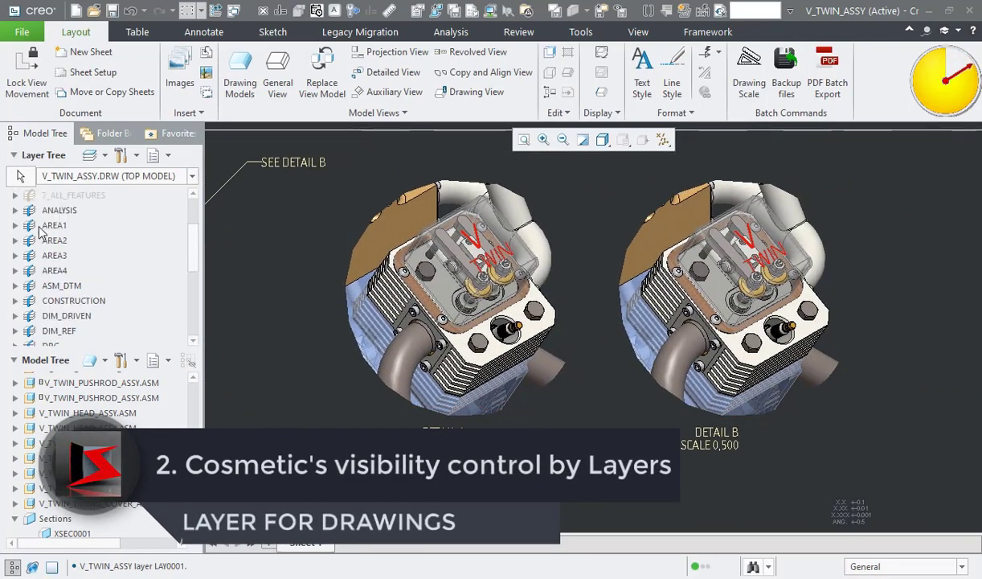
{"action": "right_click", "coordinate": [34, 199]}
{"action": "left_click", "coordinate": [77, 126]}
{"action": "type", "text": "marking"}
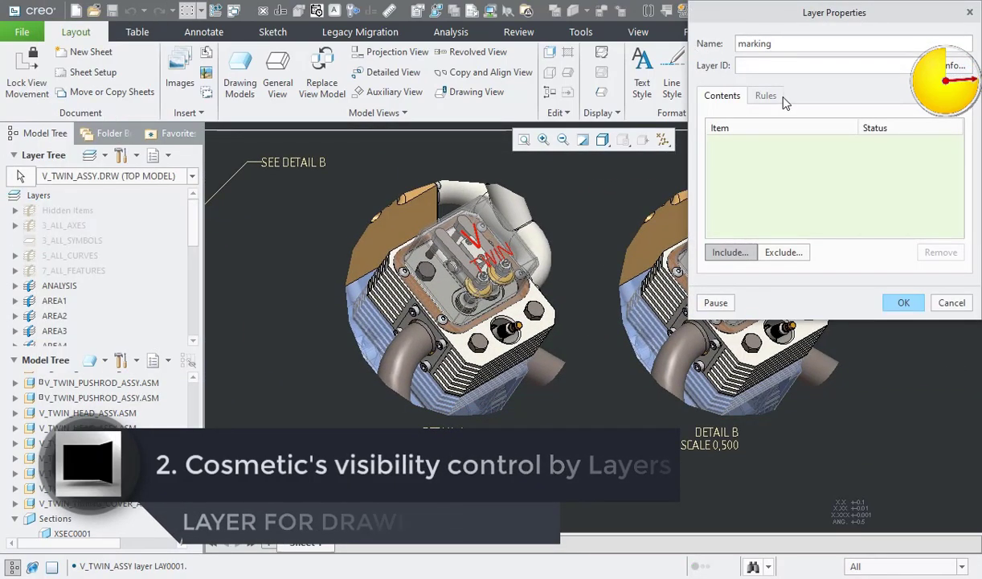
Step: Include the red V TWIN lettering quilt of the valve cover in the marking layer, using the Quilt selection filter
{"action": "left_click", "coordinate": [906, 566]}
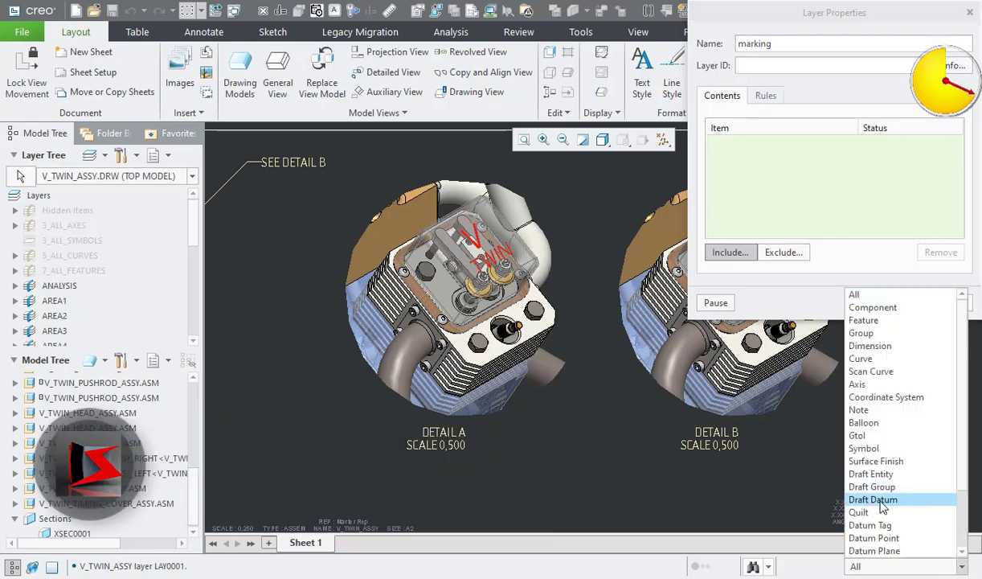
{"action": "left_click", "coordinate": [872, 512]}
{"action": "left_click", "coordinate": [477, 241]}
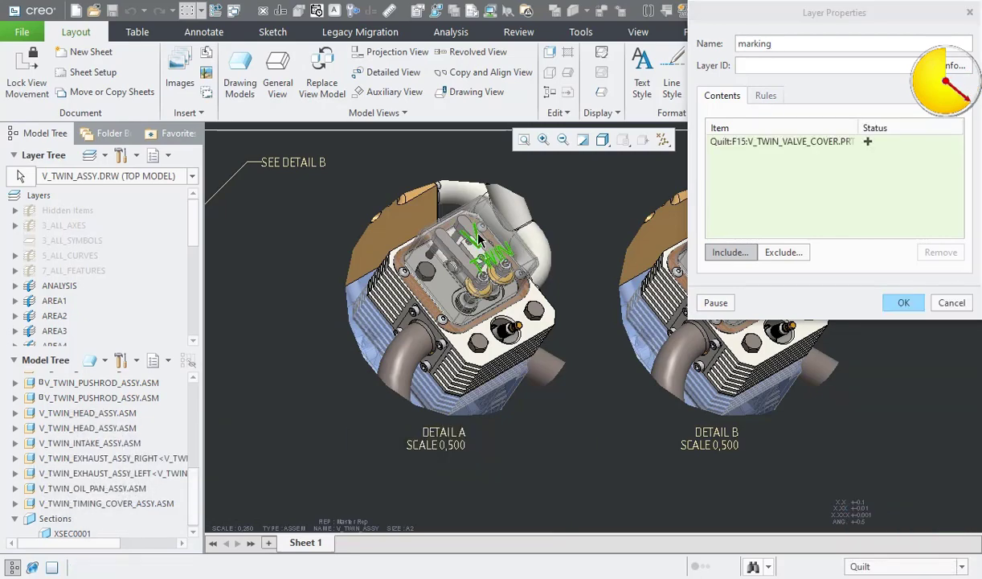
{"action": "left_click", "coordinate": [903, 304]}
Step: Hide the MARKING layer across the whole drawing and show it again
{"action": "right_click", "coordinate": [66, 336]}
{"action": "left_click", "coordinate": [96, 31]}
{"action": "left_click", "coordinate": [370, 164]}
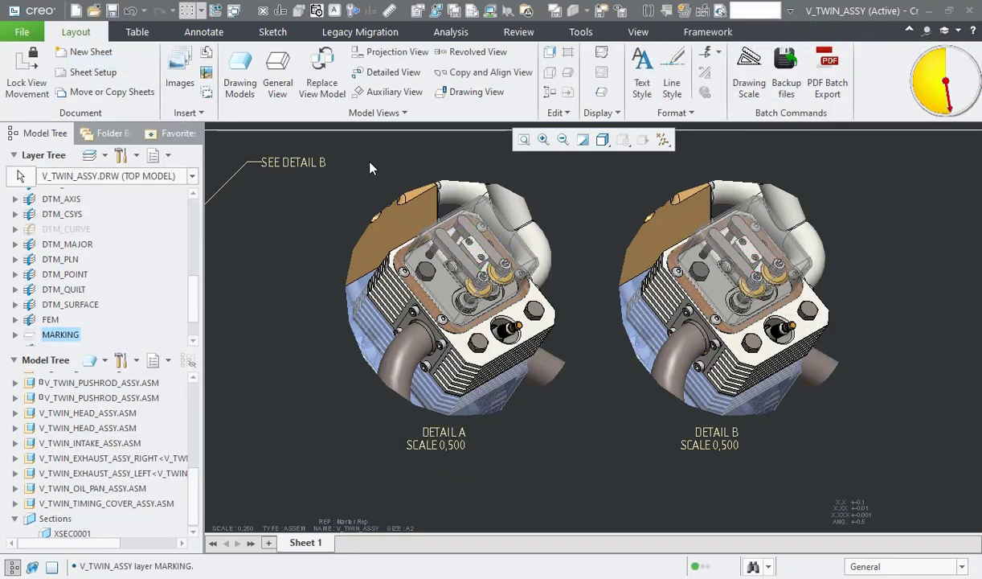
{"action": "right_click", "coordinate": [63, 336]}
Step: Make NEW_VIEW_15 the active layer object and hide the MARKING layer in that view only
{"action": "mouse_move", "coordinate": [311, 403]}
{"action": "middle_mouse_down"}
{"action": "mouse_move", "coordinate": [479, 386]}
{"action": "mouse_move", "coordinate": [607, 412]}
{"action": "middle_mouse_up"}
{"action": "left_click", "coordinate": [24, 178]}
{"action": "left_click", "coordinate": [327, 443]}
{"action": "middle_click_drag", "start_coordinate": [651, 467], "coordinate": [388, 459]}
{"action": "left_click_drag", "start_coordinate": [196, 219], "coordinate": [195, 315]}
{"action": "right_click", "coordinate": [45, 294]}
{"action": "left_click", "coordinate": [74, 31]}
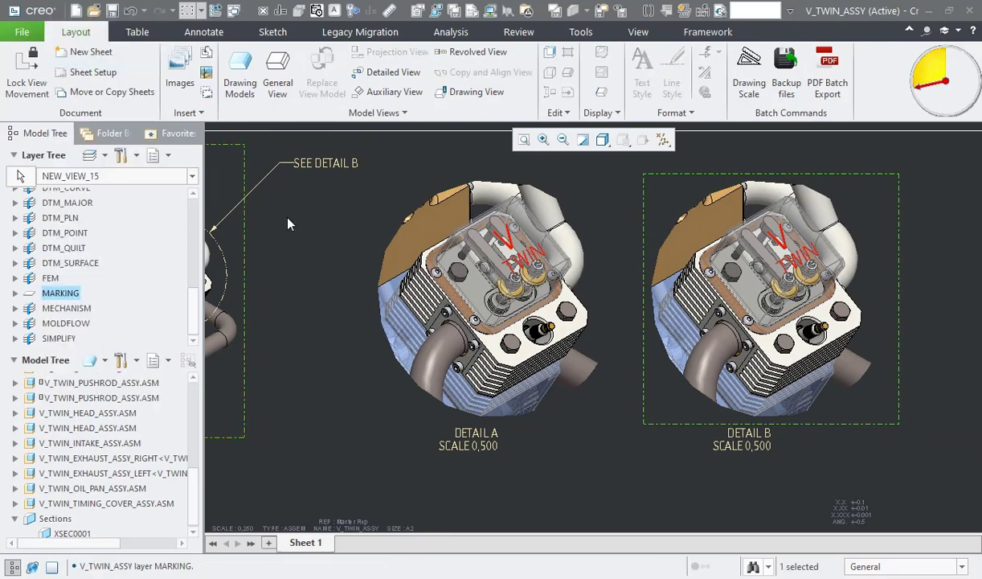
{"action": "left_click", "coordinate": [320, 235]}
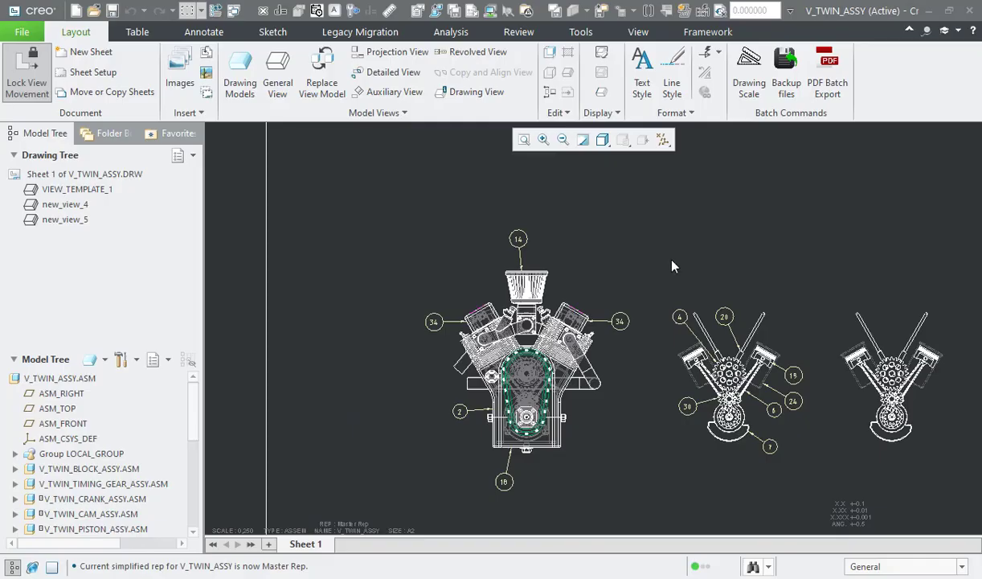
Step: Insert a general view of the engine assembly beside the existing views and orient it to FRONT
{"action": "right_click", "coordinate": [671, 249]}
{"action": "left_click", "coordinate": [723, 450]}
{"action": "key", "text": "Return"}
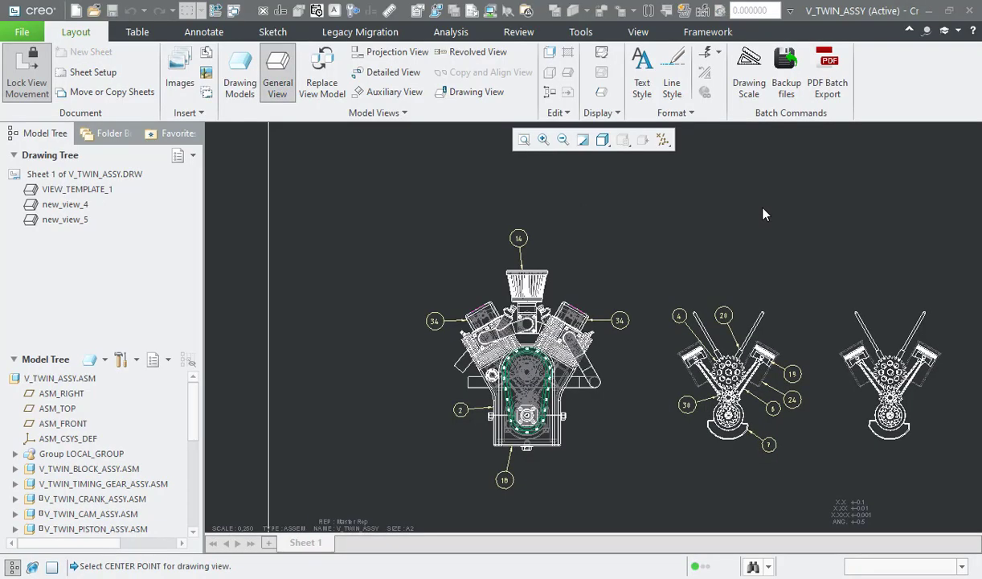
{"action": "left_click", "coordinate": [343, 399]}
{"action": "scroll", "coordinate": [706, 406], "scroll_direction": "down", "scroll_amount": 3}
{"action": "left_click", "coordinate": [676, 379]}
{"action": "left_click", "coordinate": [844, 464]}
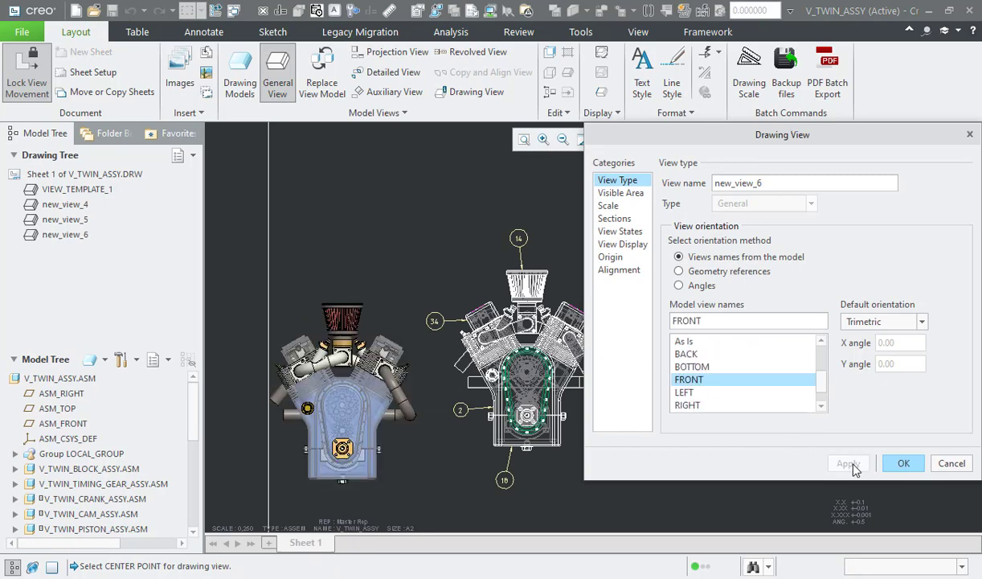
Step: Set the new view's display style to No Hidden and finish the view definition
{"action": "left_click", "coordinate": [624, 246]}
{"action": "left_click", "coordinate": [772, 199]}
{"action": "left_click", "coordinate": [747, 265]}
{"action": "left_click", "coordinate": [904, 463]}
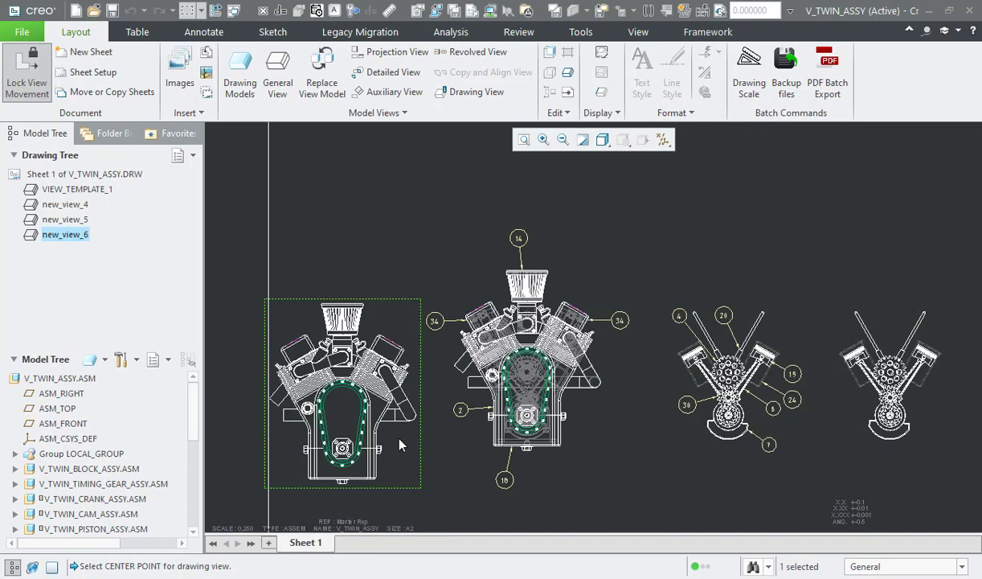
Step: Unlock view movement and shift new_view_6 slightly upward on the sheet
{"action": "right_click", "coordinate": [399, 441]}
{"action": "left_click", "coordinate": [463, 366]}
{"action": "left_click_drag", "start_coordinate": [393, 427], "coordinate": [397, 408]}
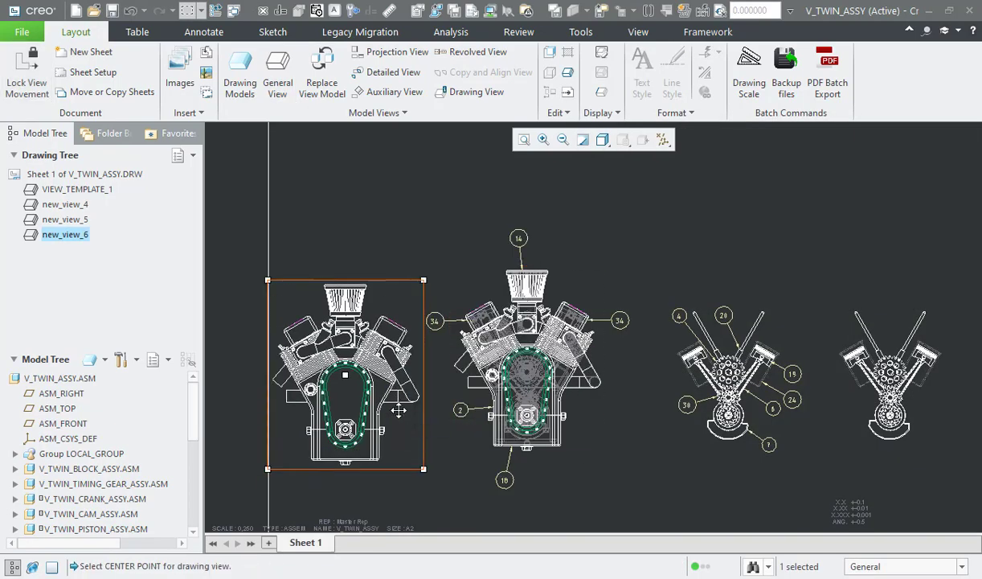
{"action": "left_click", "coordinate": [402, 294]}
Step: Start blanking components in new_view_6 and pick the oil pan, block, timing cover, cylinder heads, valve covers and exhaust pipes
{"action": "scroll", "coordinate": [402, 299], "scroll_direction": "down", "scroll_amount": 2}
{"action": "left_click", "coordinate": [549, 52]}
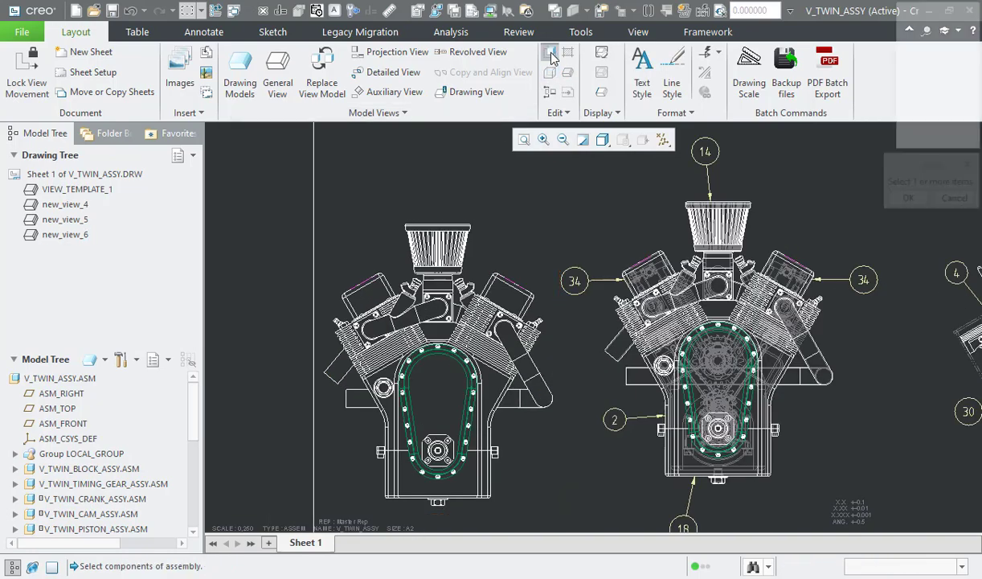
{"action": "left_click", "coordinate": [464, 497]}
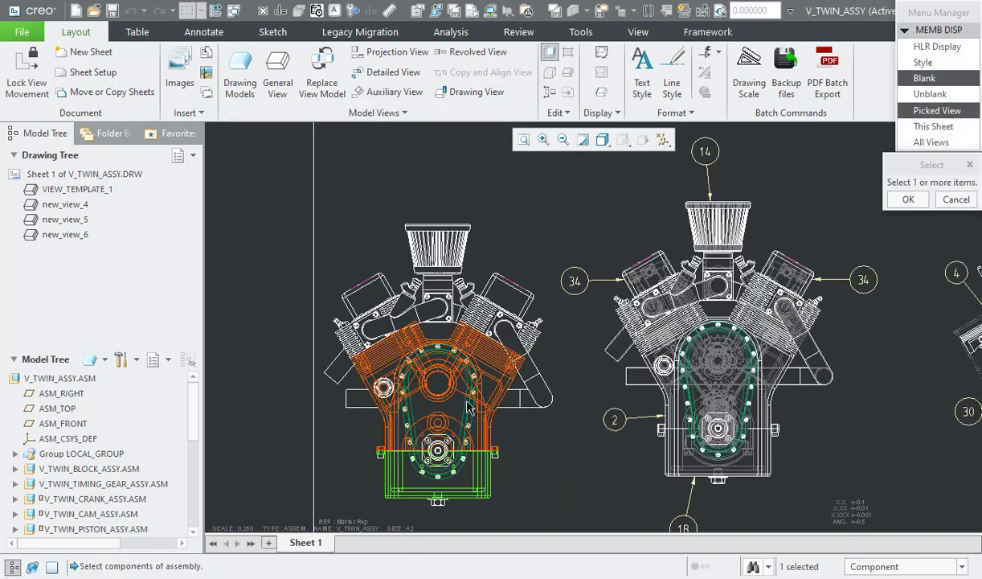
{"action": "left_click", "coordinate": [433, 385]}
{"action": "left_click", "coordinate": [397, 410], "text": "ctrl"}
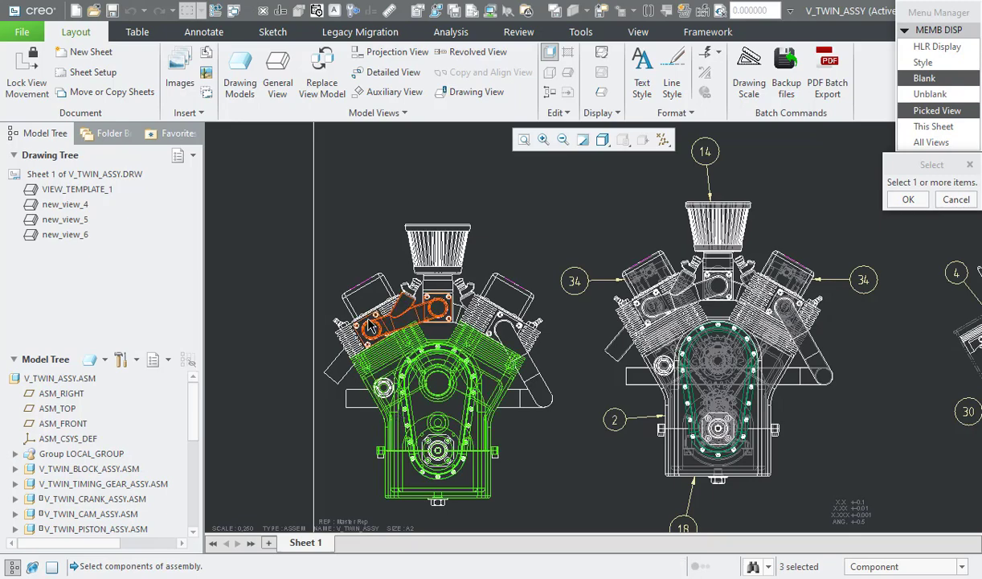
{"action": "left_click", "coordinate": [365, 321], "text": "ctrl"}
{"action": "left_click", "coordinate": [369, 291], "text": "ctrl"}
{"action": "left_click", "coordinate": [495, 285], "text": "ctrl"}
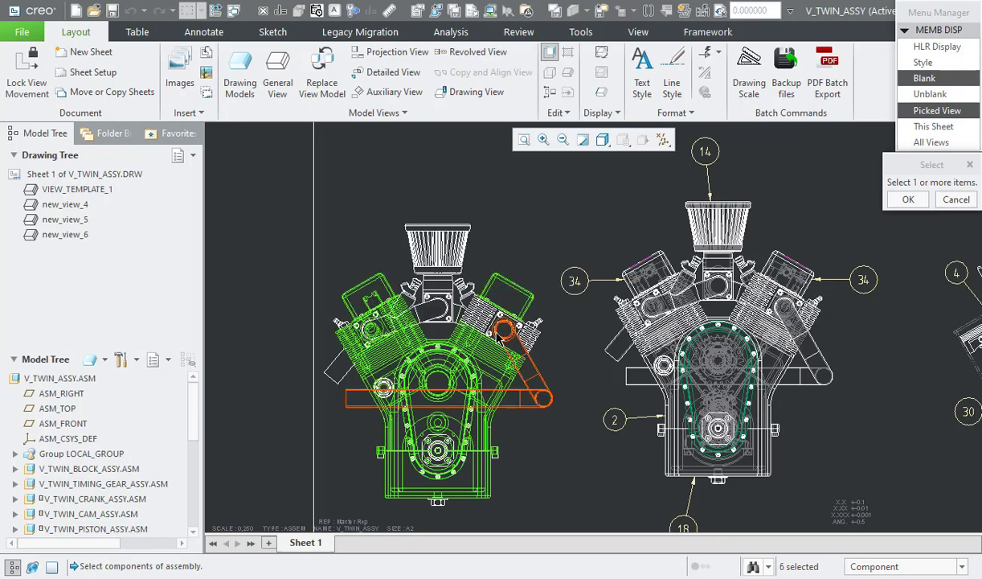
{"action": "left_click", "coordinate": [472, 330], "text": "ctrl"}
{"action": "left_click", "coordinate": [498, 370], "text": "ctrl"}
{"action": "left_click", "coordinate": [435, 311], "text": "ctrl"}
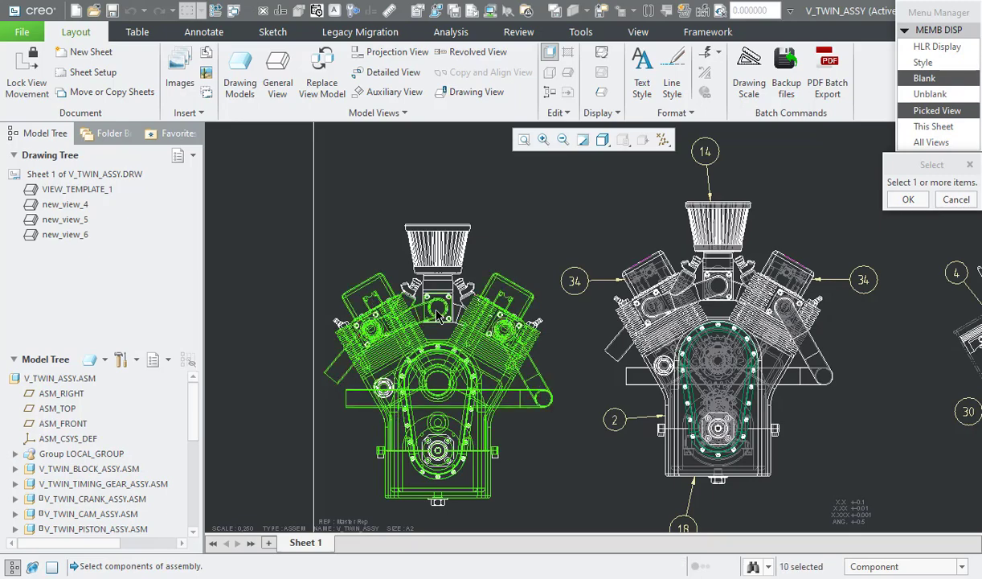
Step: Add the crank bearing cover, its bolts and three timing cover bolts to the picked components and blank them all
{"action": "scroll", "coordinate": [404, 409], "scroll_direction": "down", "scroll_amount": 3}
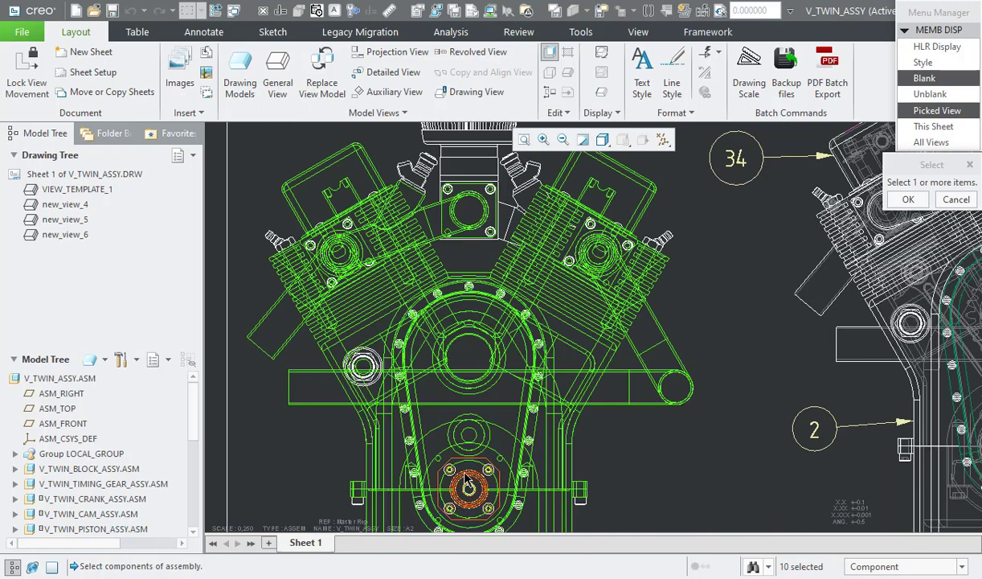
{"action": "left_click", "coordinate": [447, 468], "text": "ctrl"}
{"action": "left_click", "coordinate": [440, 460], "text": "ctrl"}
{"action": "left_click", "coordinate": [487, 508], "text": "ctrl"}
{"action": "left_click", "coordinate": [450, 508], "text": "ctrl"}
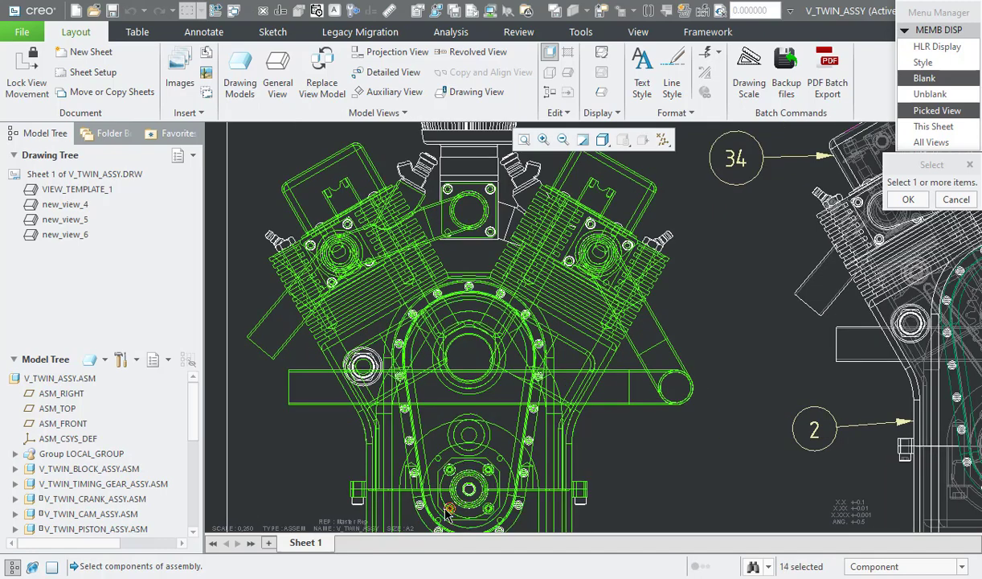
{"action": "left_click", "coordinate": [450, 509], "text": "ctrl"}
{"action": "left_click", "coordinate": [448, 508], "text": "ctrl"}
{"action": "left_click", "coordinate": [440, 495], "text": "ctrl"}
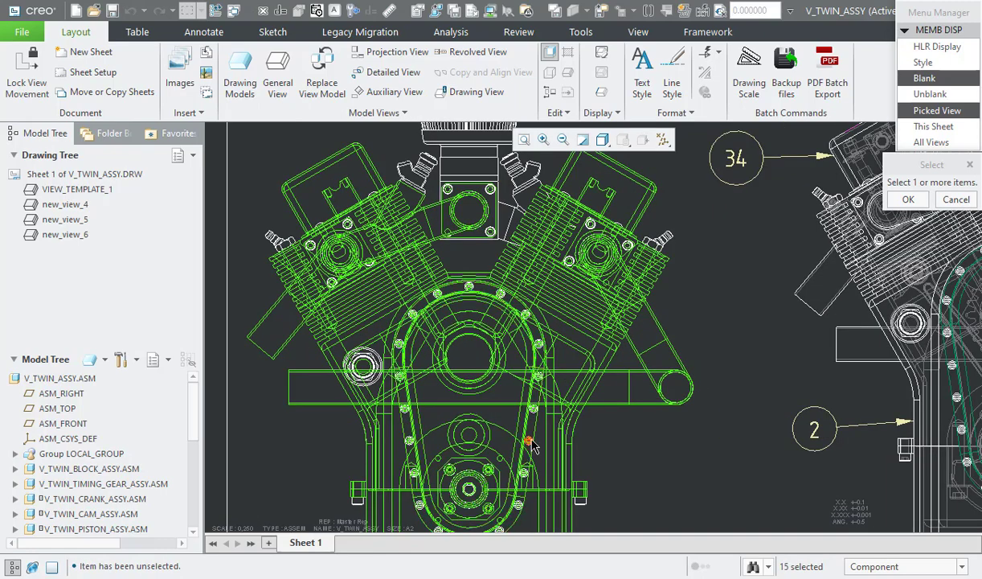
{"action": "left_click", "coordinate": [529, 442], "text": "ctrl"}
{"action": "left_click", "coordinate": [524, 473], "text": "ctrl"}
{"action": "left_click", "coordinate": [519, 504], "text": "ctrl"}
{"action": "middle_click", "coordinate": [519, 507]}
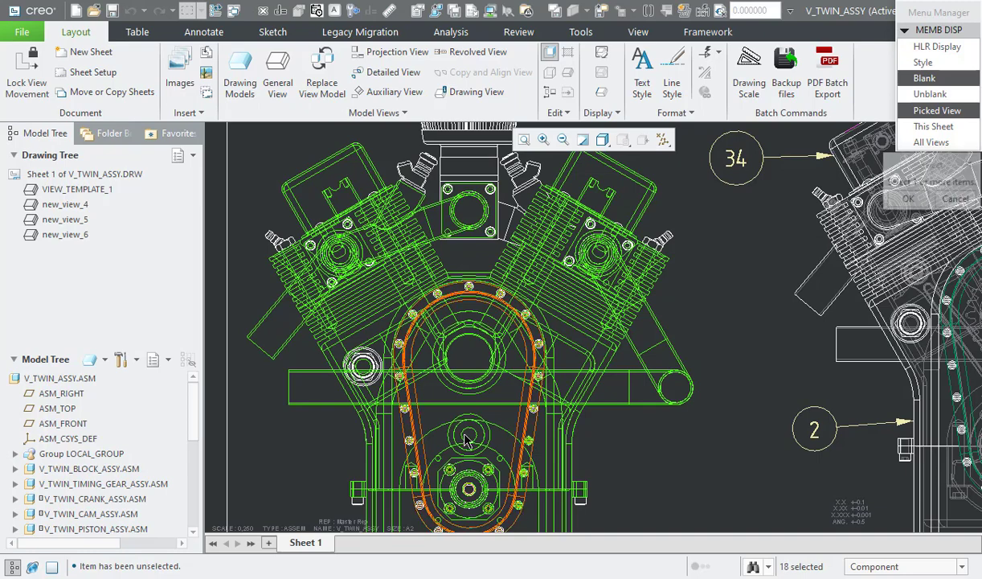
Step: Blank the outer bolt of the left cylinder head in new_view_6 and leave component display
{"action": "scroll", "coordinate": [478, 395], "scroll_direction": "up", "scroll_amount": 3}
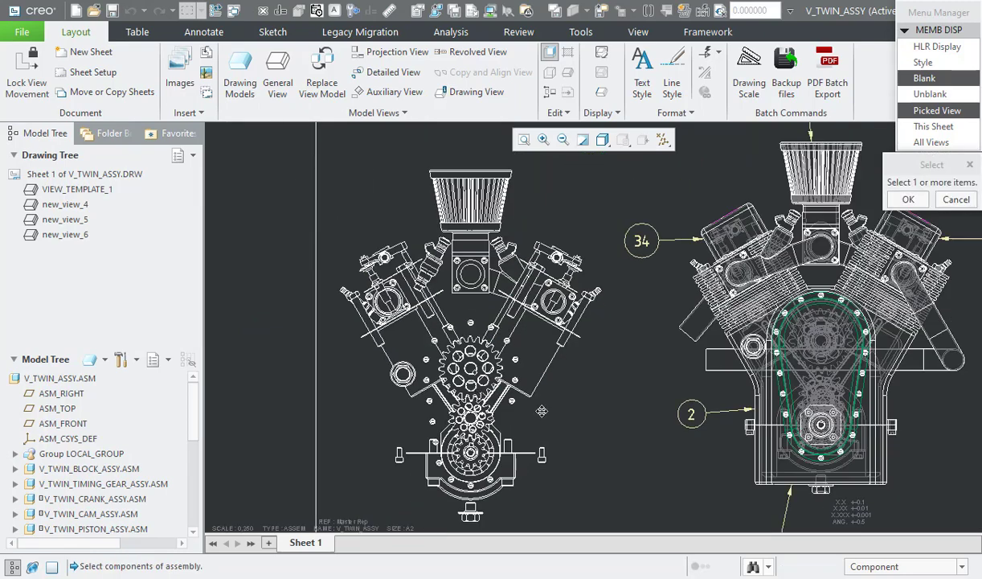
{"action": "middle_click_drag", "start_coordinate": [530, 421], "coordinate": [535, 399]}
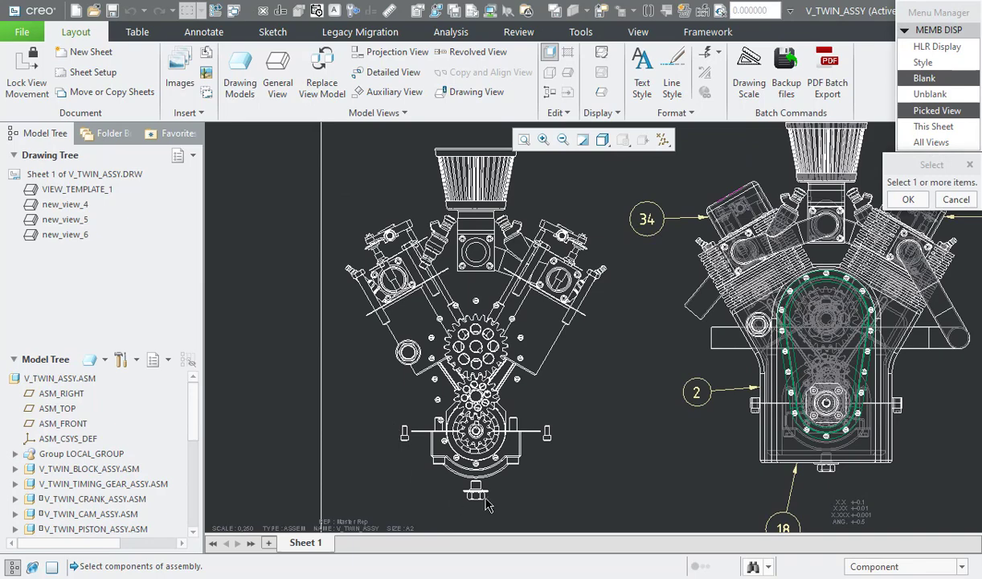
{"action": "left_click", "coordinate": [359, 281]}
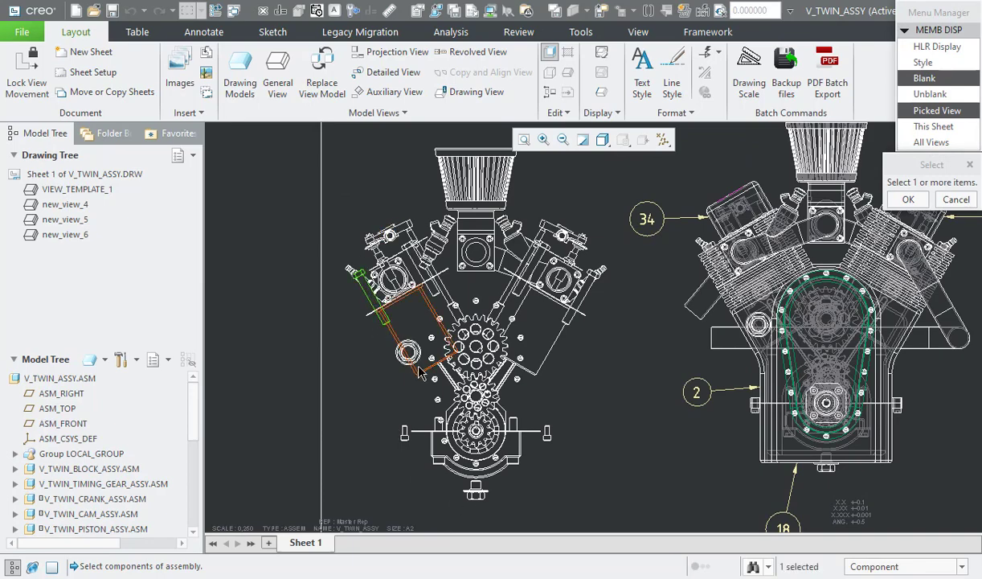
{"action": "middle_click", "coordinate": [432, 359]}
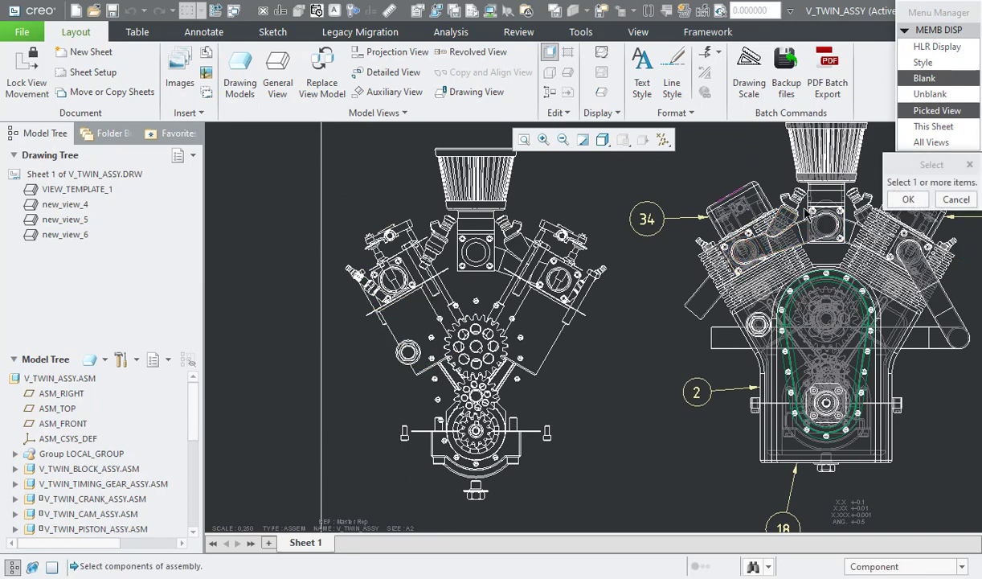
{"action": "left_click", "coordinate": [908, 200]}
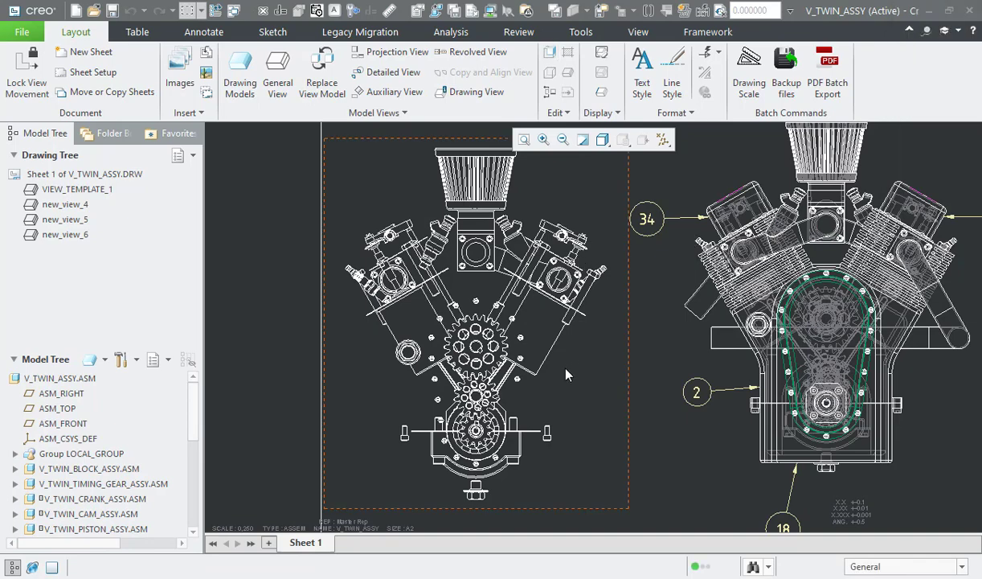
Step: Open the V_TWIN_ASSY.ASM assembly model from the drawing
{"action": "scroll", "coordinate": [566, 369], "scroll_direction": "up", "scroll_amount": 2}
{"action": "middle_click_drag", "start_coordinate": [580, 367], "coordinate": [303, 372]}
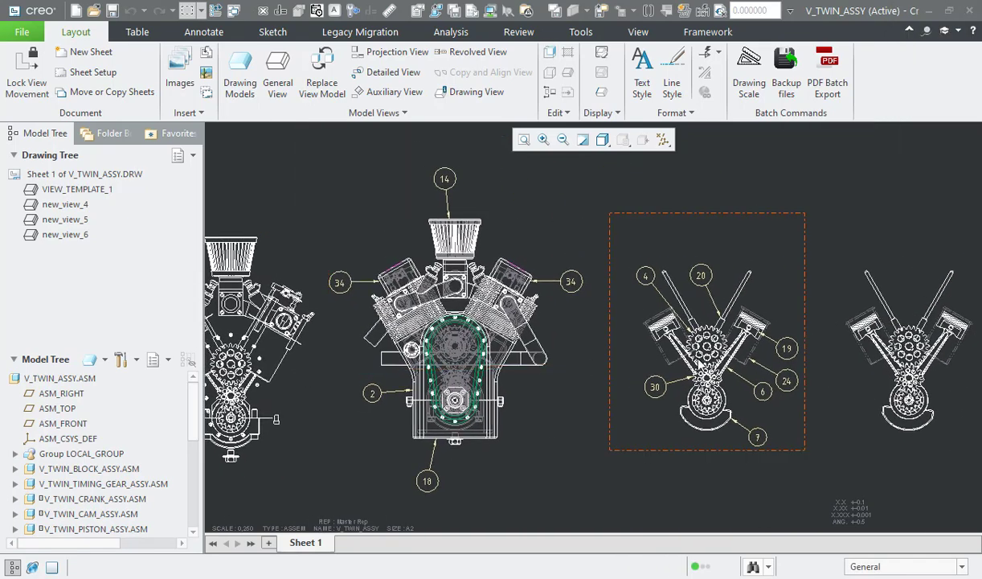
{"action": "scroll", "coordinate": [687, 376], "scroll_direction": "up", "scroll_amount": 2}
{"action": "right_click", "coordinate": [93, 378]}
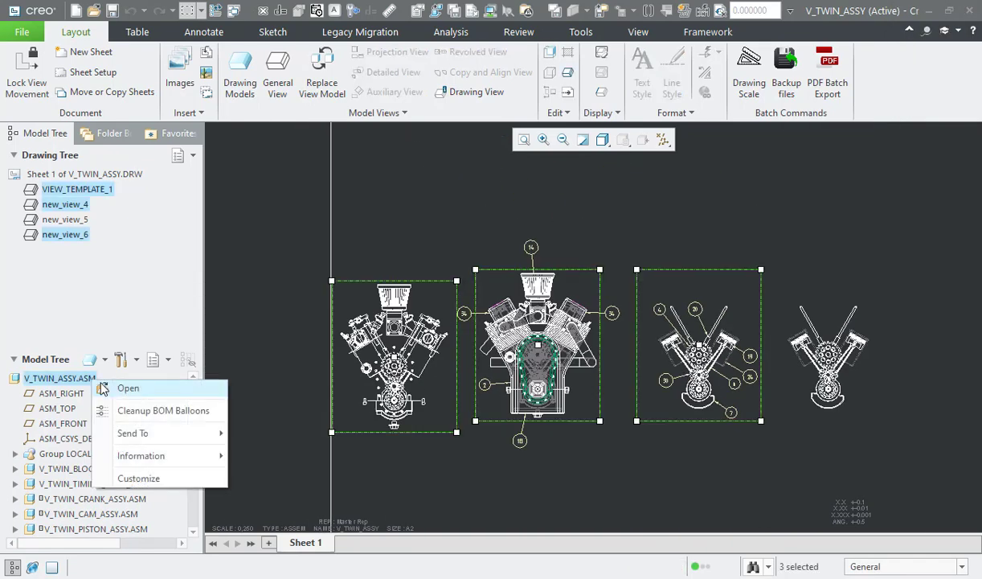
{"action": "left_click", "coordinate": [125, 387]}
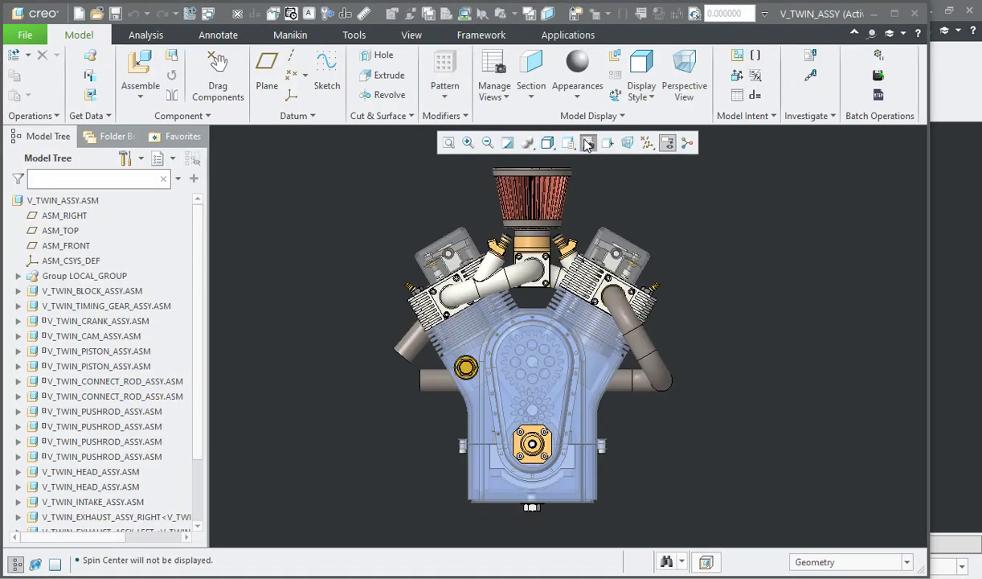
Step: Activate the Drg_View simplified representation in the View Manager and switch back to Master Rep
{"action": "left_click", "coordinate": [568, 142]}
{"action": "double_click", "coordinate": [785, 246]}
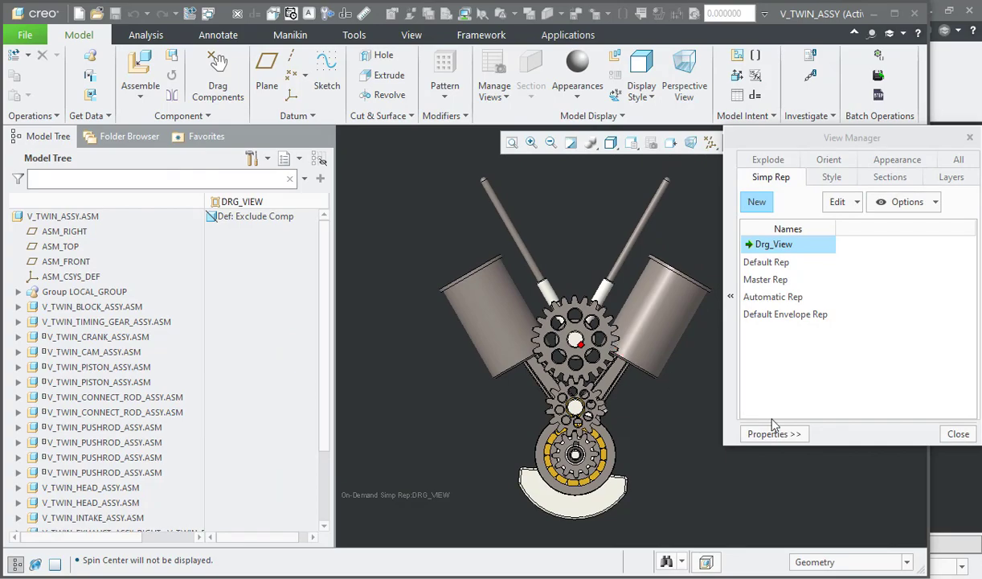
{"action": "double_click", "coordinate": [768, 280]}
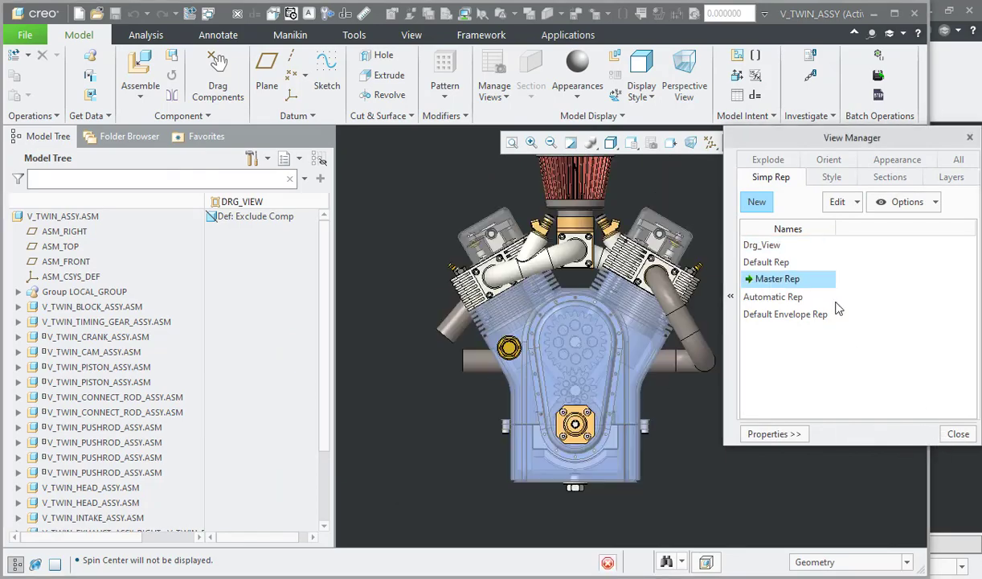
Step: Close the View Manager and switch to the V_TWIN_ASSY drawing window
{"action": "left_click", "coordinate": [958, 433]}
{"action": "left_click", "coordinate": [209, 14]}
{"action": "left_click", "coordinate": [241, 31]}
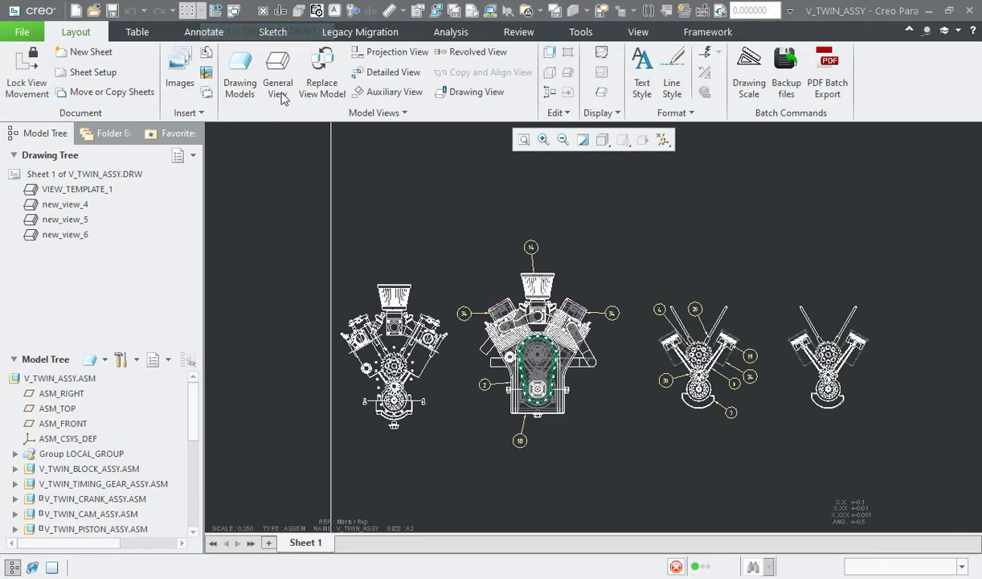
Step: Review the view states of new_view_5 and keep DRG_VIEW as its simplified representation
{"action": "double_click", "coordinate": [837, 370]}
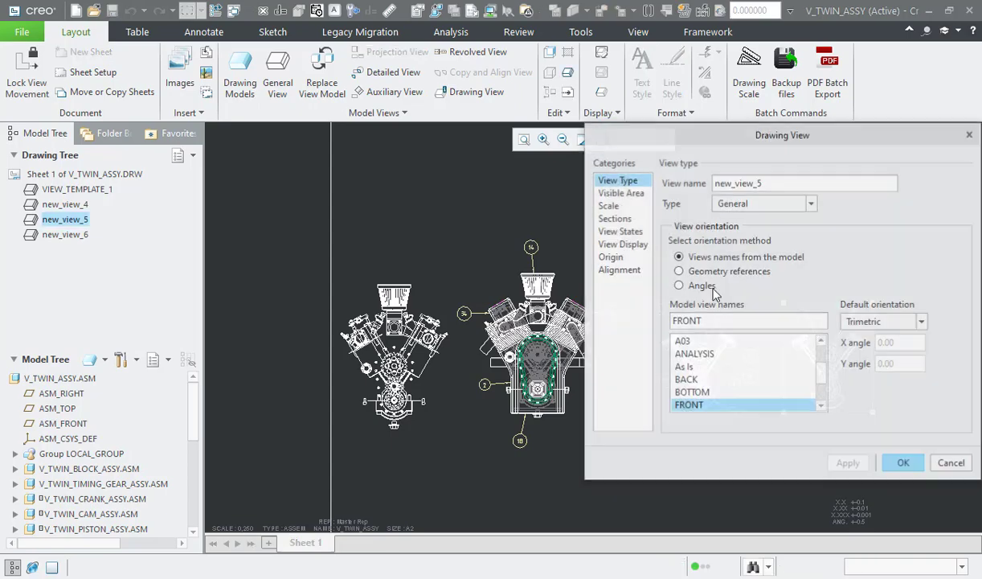
{"action": "left_click", "coordinate": [631, 233]}
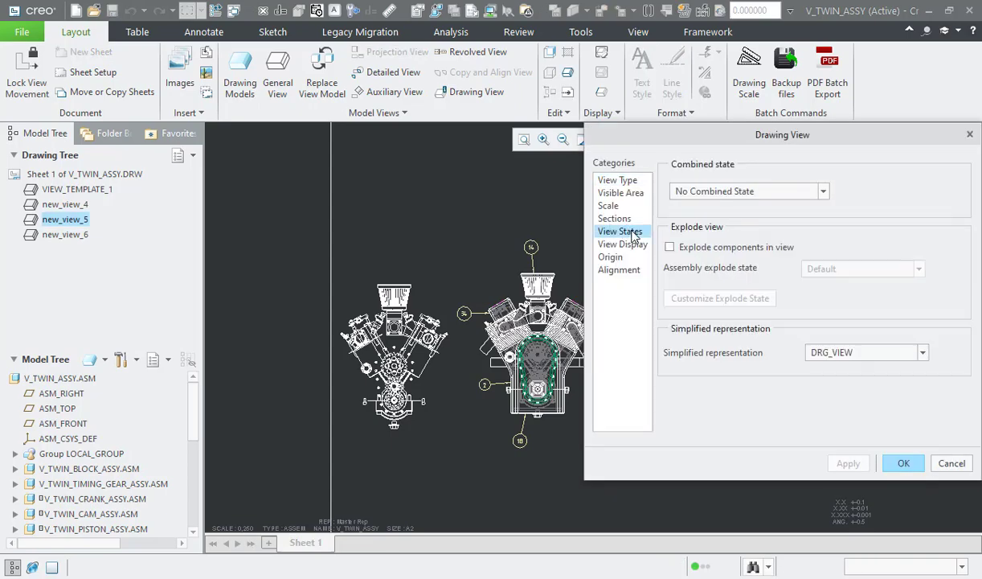
{"action": "left_click", "coordinate": [860, 358]}
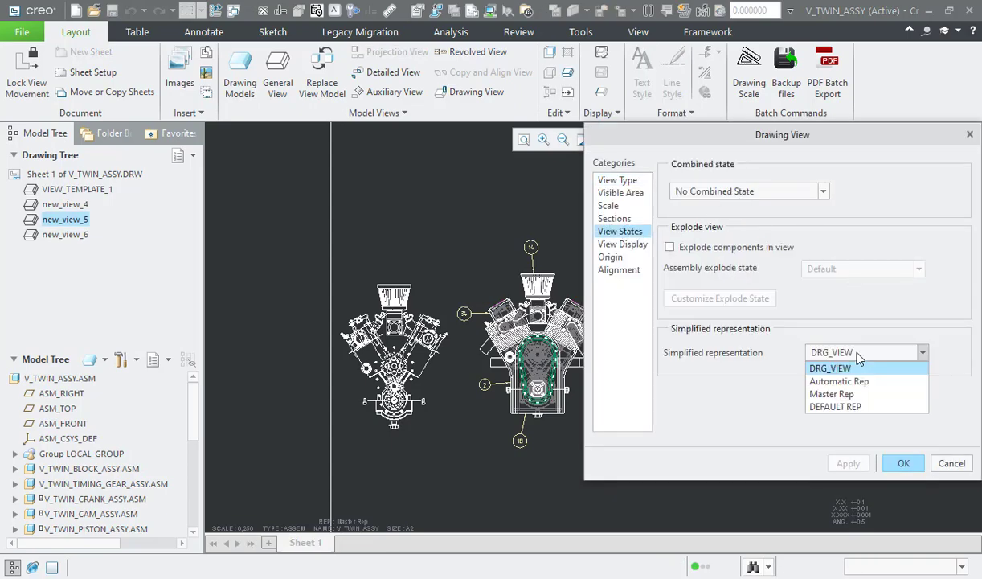
{"action": "left_click", "coordinate": [865, 372]}
{"action": "left_click", "coordinate": [908, 469]}
{"action": "left_click", "coordinate": [868, 422]}
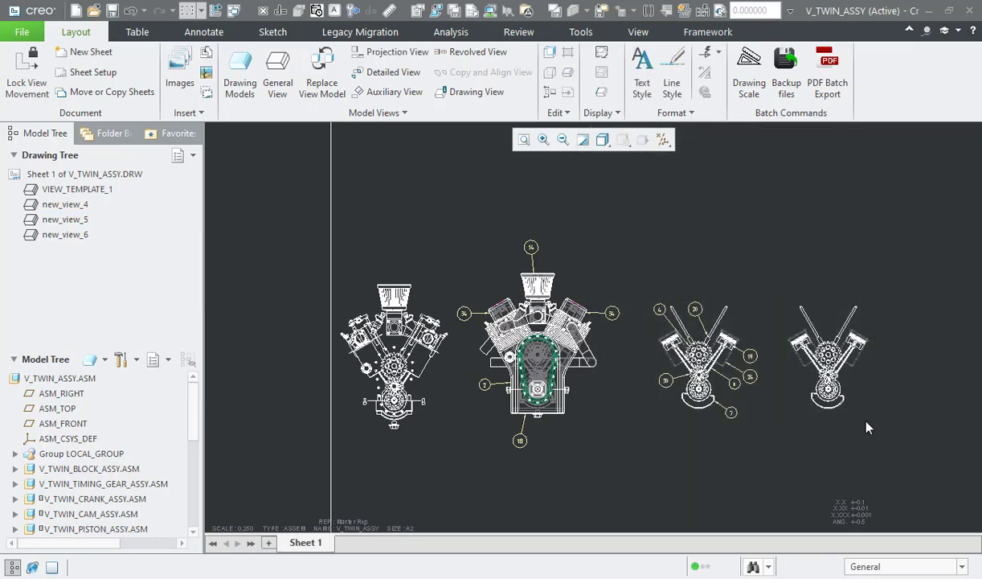
Step: Try to create BOM balloons by view for new_view_5 from the existing repeat region
{"action": "middle_click_drag", "start_coordinate": [833, 291], "coordinate": [626, 284]}
{"action": "scroll", "coordinate": [634, 299], "scroll_direction": "up", "scroll_amount": 2}
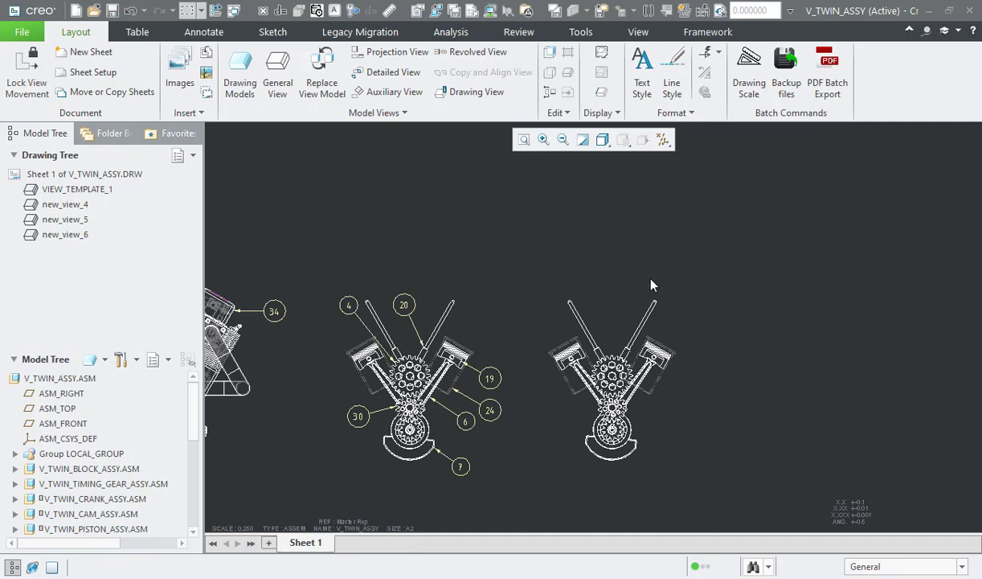
{"action": "left_click", "coordinate": [135, 33]}
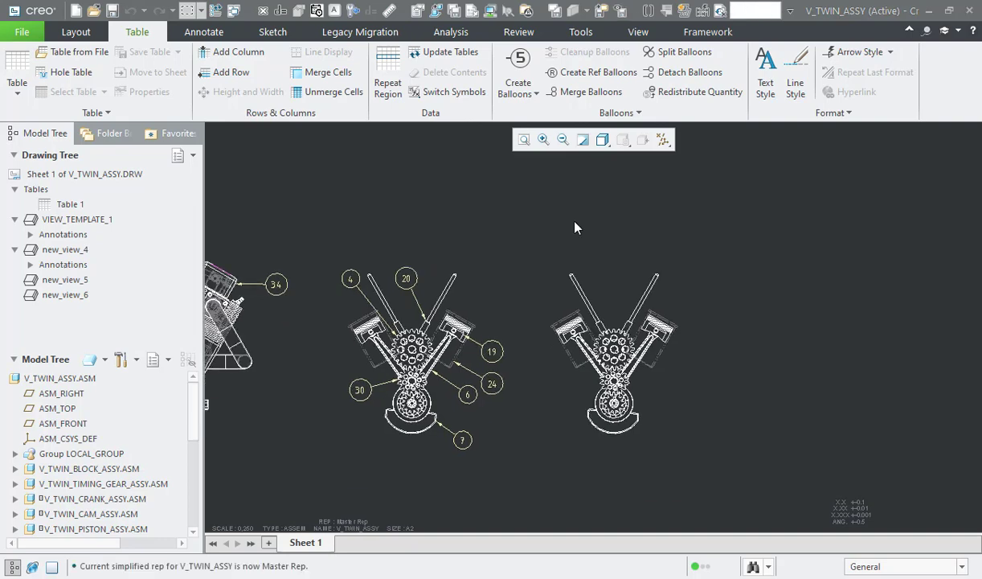
{"action": "left_click", "coordinate": [519, 90]}
{"action": "left_click", "coordinate": [559, 145]}
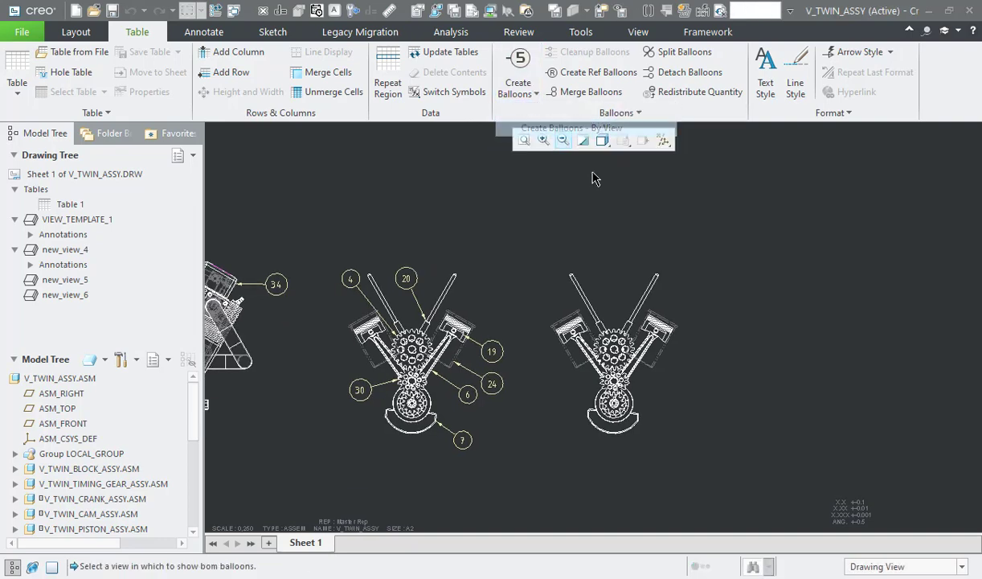
{"action": "left_click", "coordinate": [624, 283]}
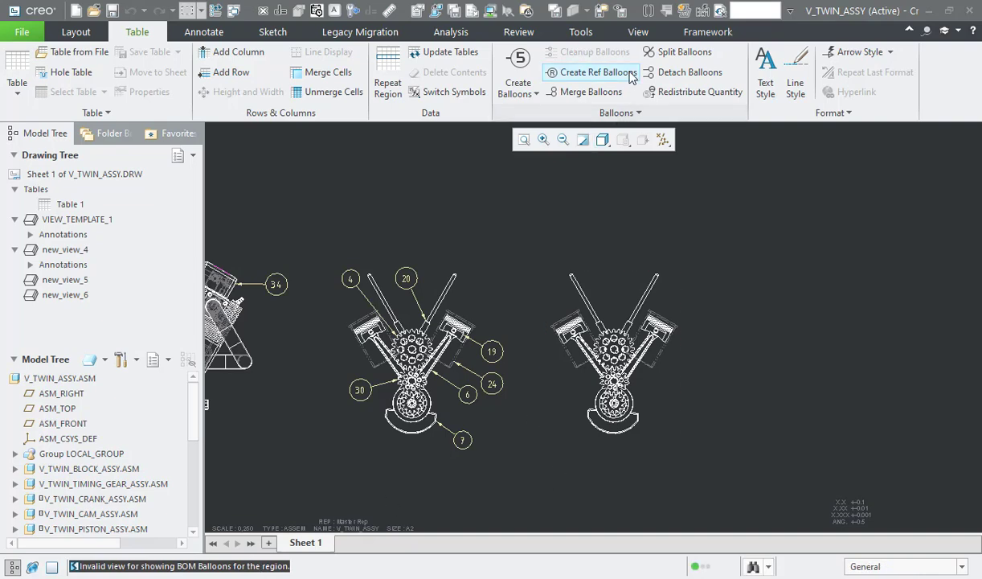
Step: Try reference balloons on the right-hand pushrod in new_view_5 and new_view_4, and delete the one created
{"action": "left_click", "coordinate": [595, 72]}
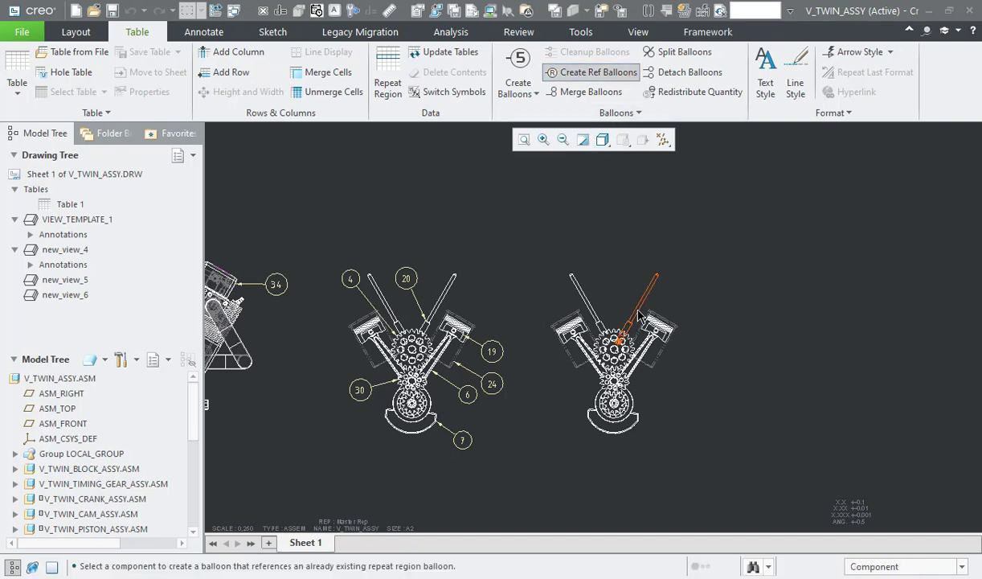
{"action": "middle_click", "coordinate": [648, 264]}
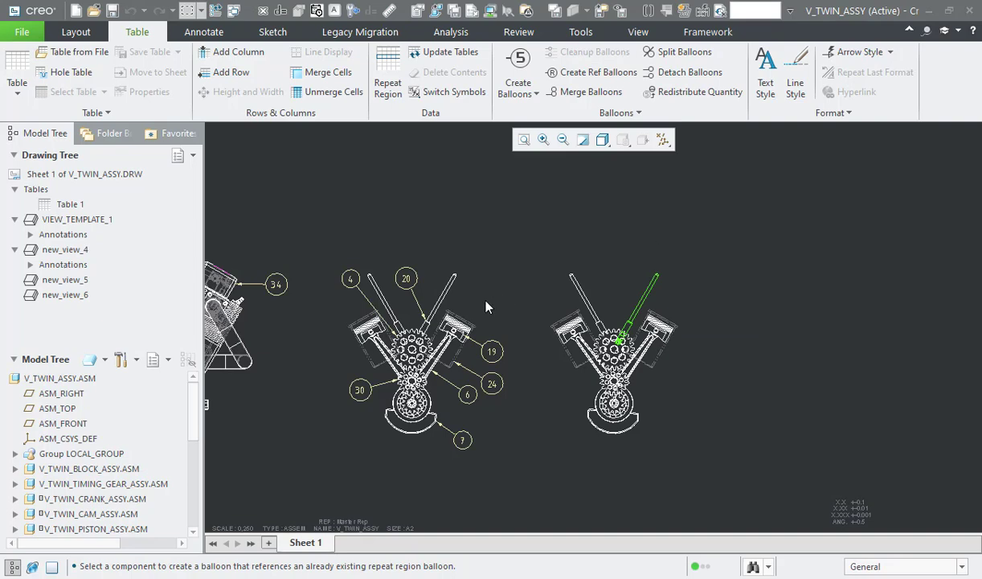
{"action": "left_click", "coordinate": [596, 72]}
{"action": "left_click", "coordinate": [440, 304]}
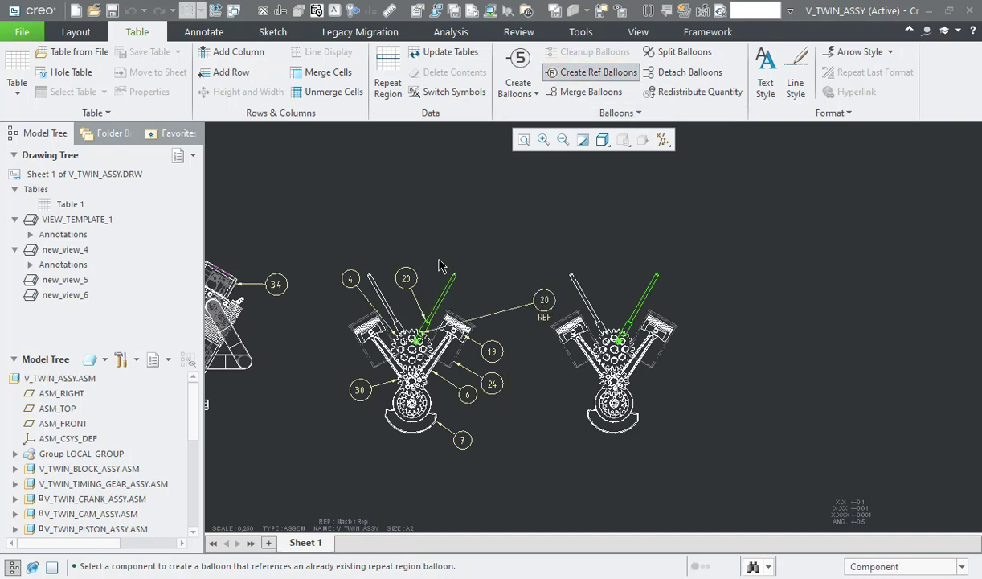
{"action": "middle_click", "coordinate": [473, 246]}
{"action": "left_click", "coordinate": [544, 300]}
{"action": "key", "text": "Delete"}
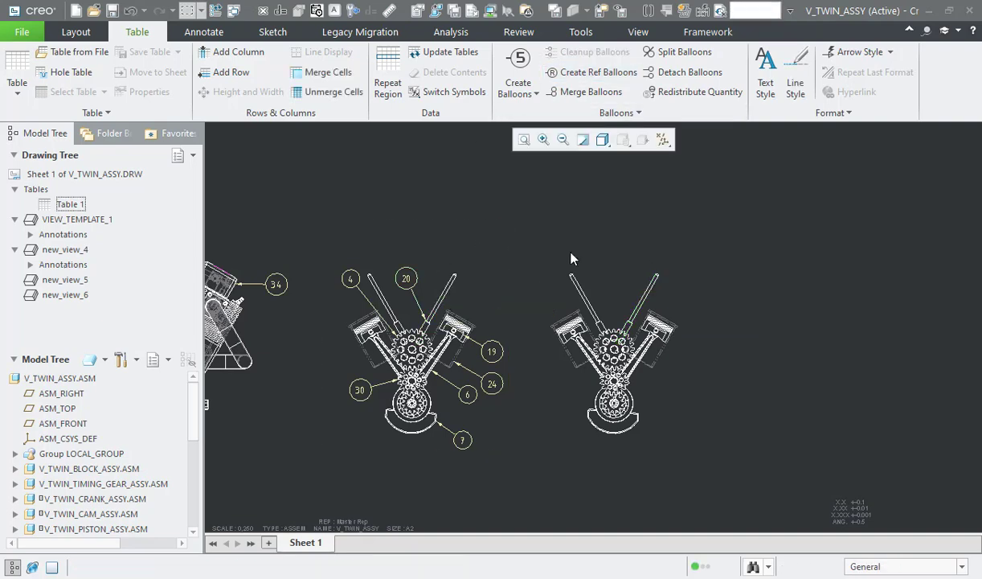
Step: Use the model of new_view_5 in the tree so that DRG_VIEW becomes the current simplified representation
{"action": "left_click", "coordinate": [591, 278]}
{"action": "right_click", "coordinate": [592, 276]}
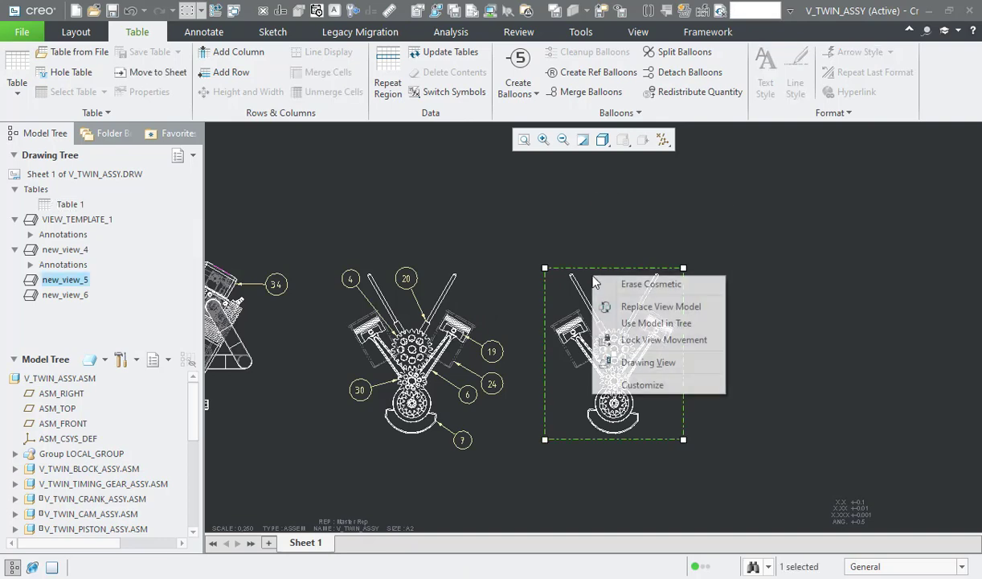
{"action": "left_click", "coordinate": [642, 324]}
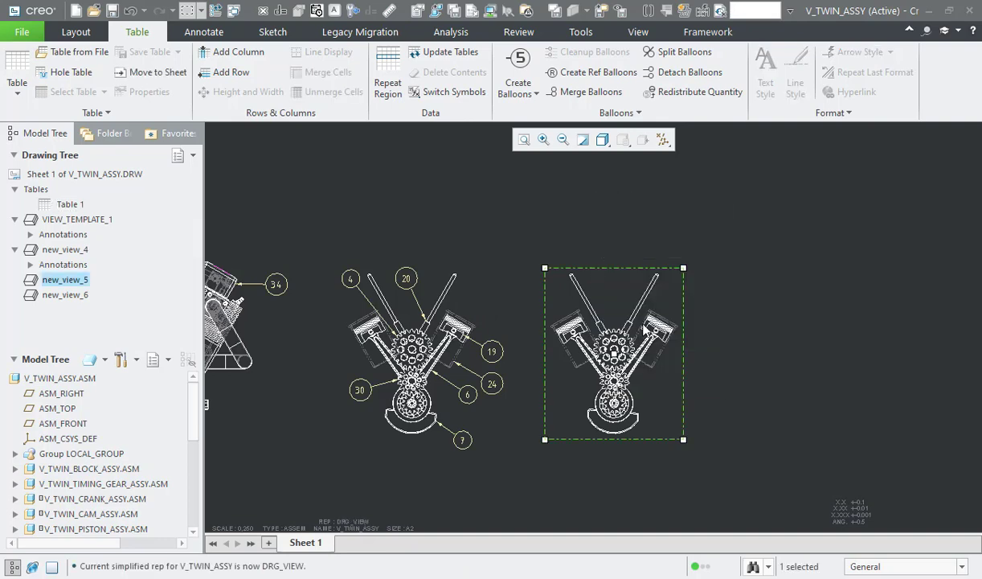
{"action": "left_click", "coordinate": [615, 249]}
Step: Insert the "bom description up" quick table above new_view_5
{"action": "left_click", "coordinate": [17, 81]}
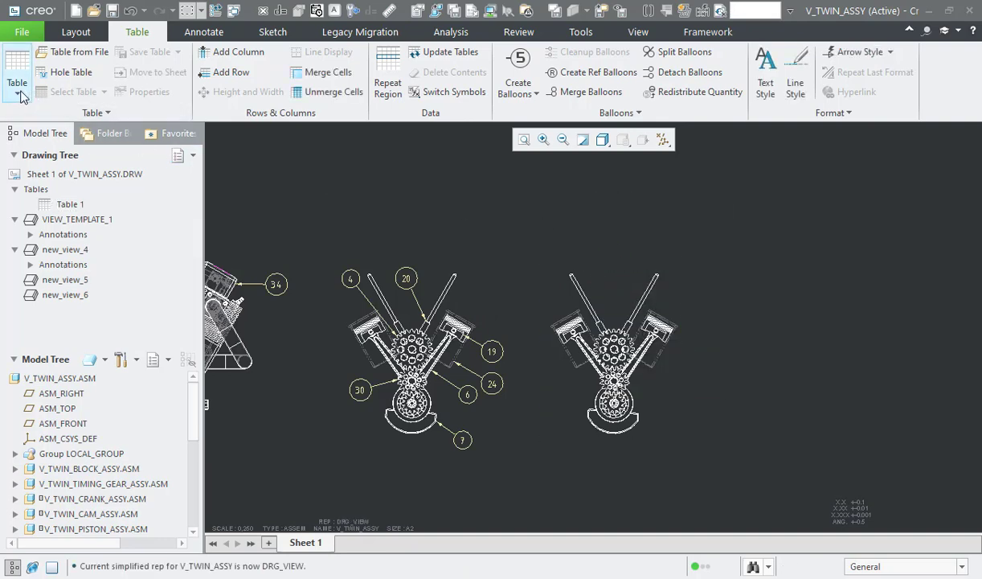
{"action": "mouse_move", "coordinate": [150, 285]}
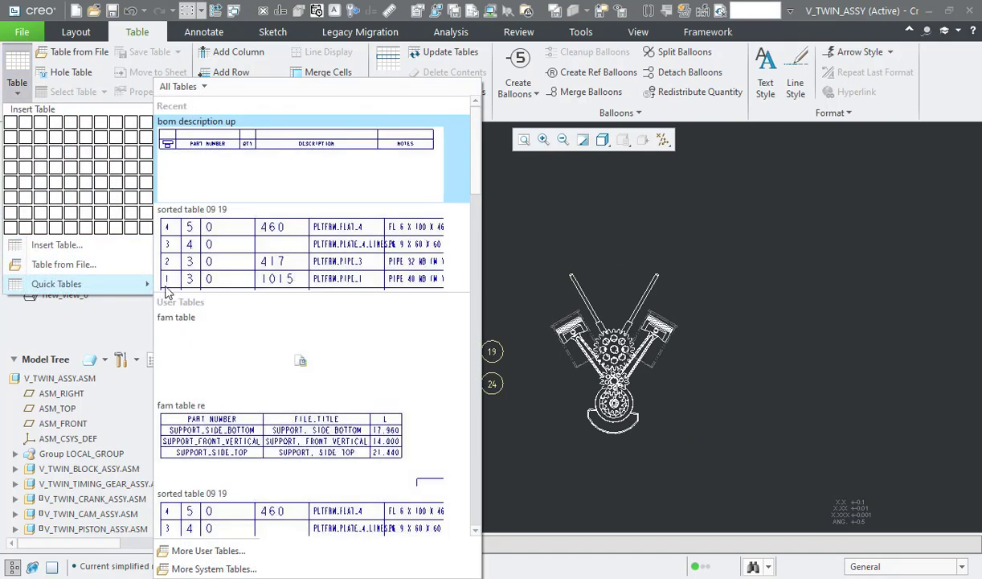
{"action": "left_click", "coordinate": [378, 169]}
{"action": "left_click", "coordinate": [538, 212]}
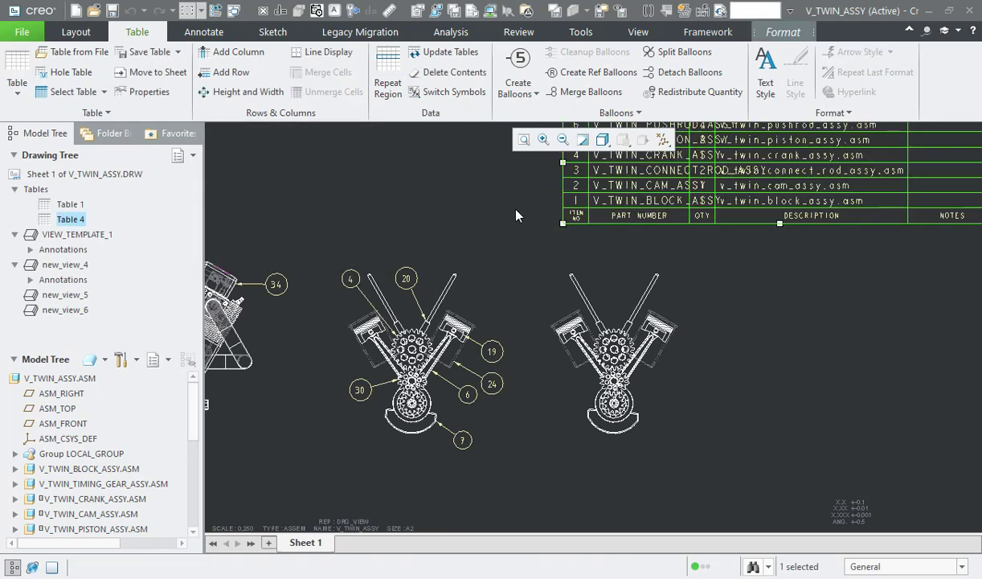
Step: Create BOM balloons by view in new_view_5 using the new table's repeat region
{"action": "left_click", "coordinate": [518, 89]}
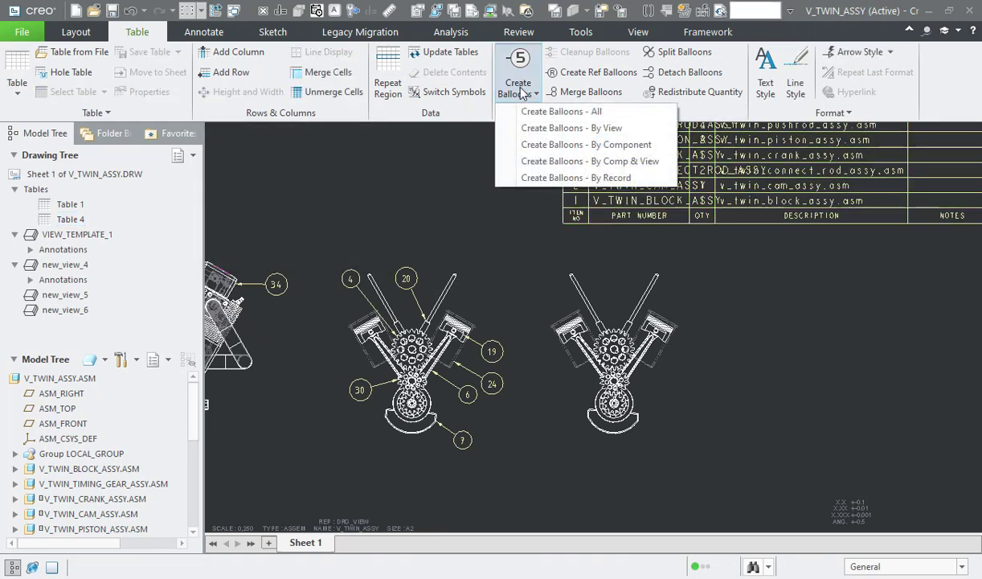
{"action": "left_click", "coordinate": [563, 129]}
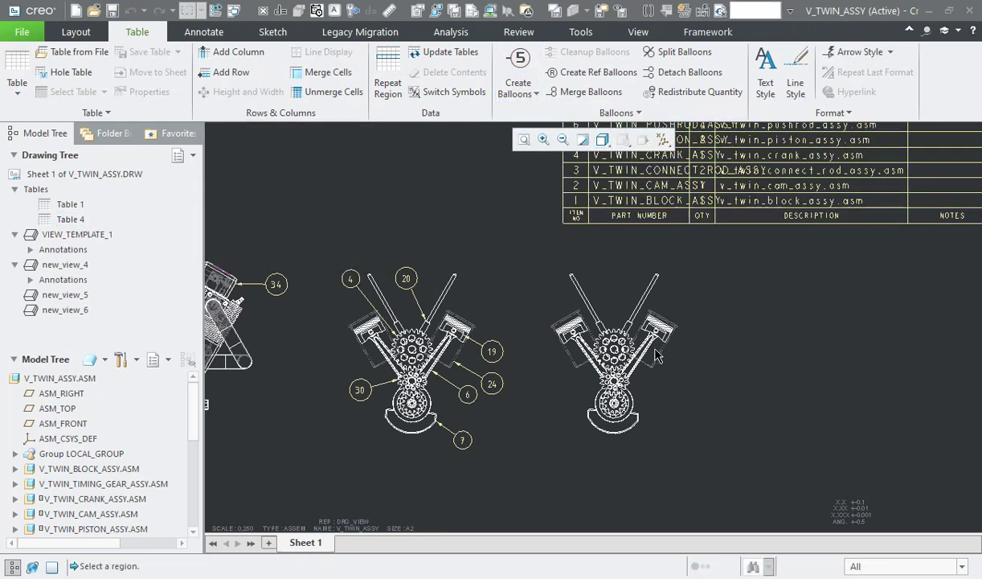
{"action": "left_click", "coordinate": [670, 192]}
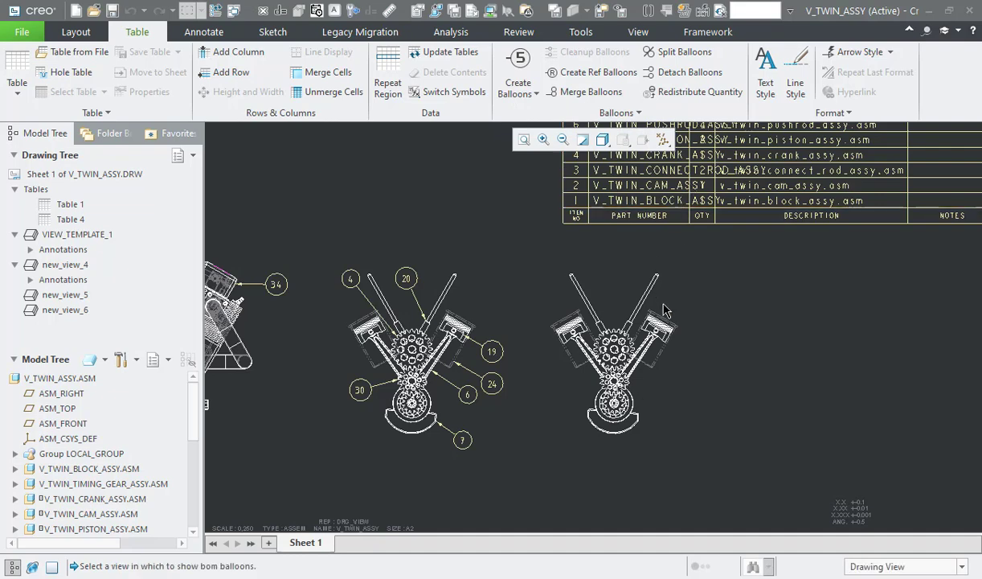
{"action": "left_click", "coordinate": [640, 381]}
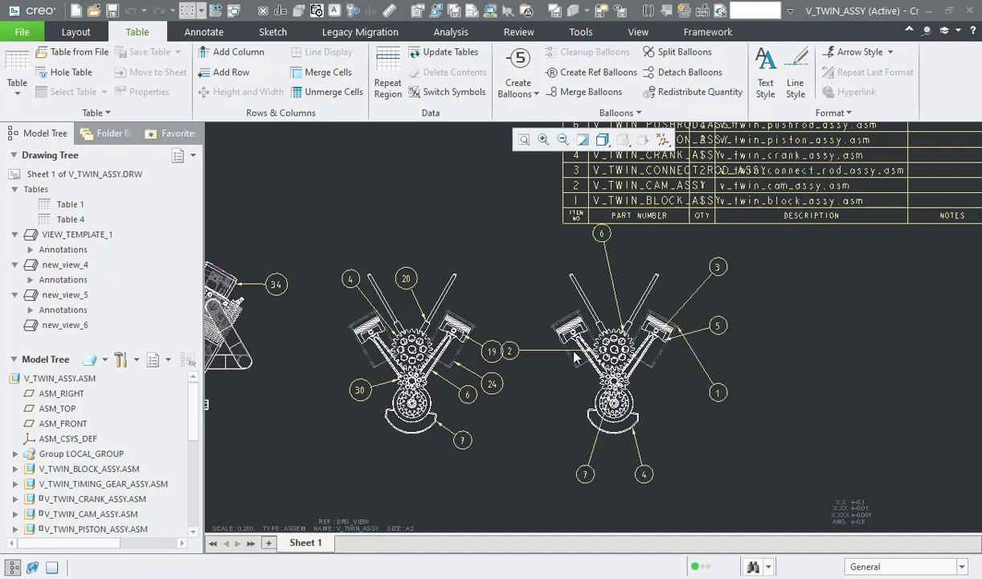
Step: Move balloon 2 to the upper left of new_view_5 and reattach its leader to the cam gear's edge
{"action": "left_click", "coordinate": [513, 352]}
{"action": "left_click_drag", "start_coordinate": [512, 352], "coordinate": [553, 295]}
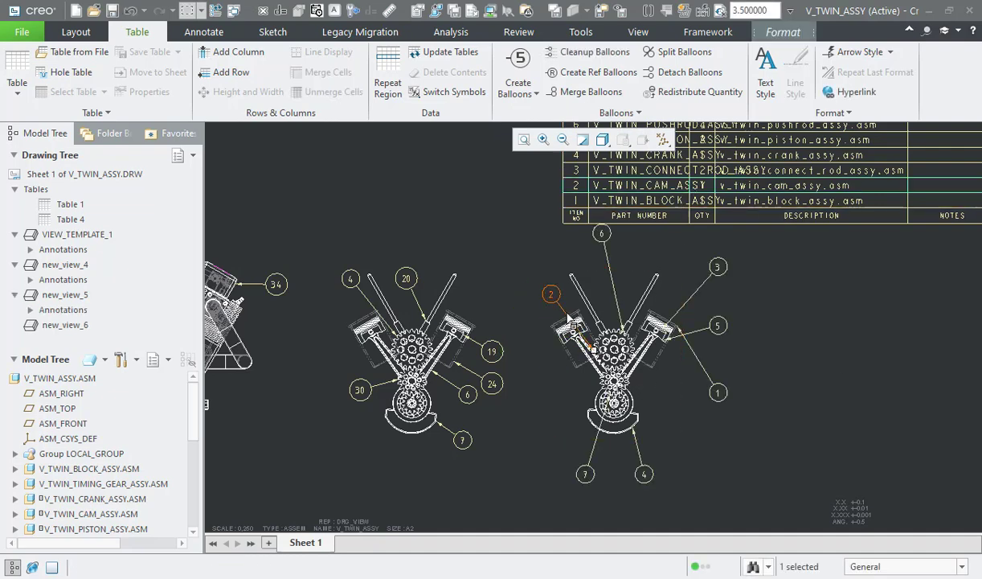
{"action": "right_click", "coordinate": [566, 312]}
{"action": "left_click", "coordinate": [613, 377]}
{"action": "left_click", "coordinate": [598, 337]}
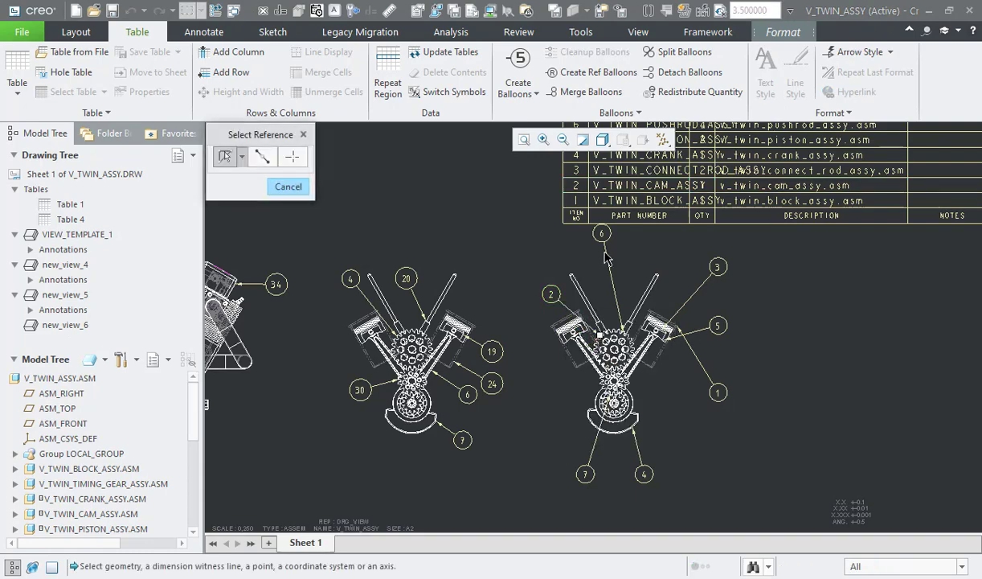
Step: Move balloon 6 in new_view_5 down between the pushrods and reattach its leader to the right-hand pushrod
{"action": "left_click", "coordinate": [603, 236]}
{"action": "left_click_drag", "start_coordinate": [603, 236], "coordinate": [599, 280]}
{"action": "right_click", "coordinate": [613, 303]}
{"action": "left_click", "coordinate": [656, 366]}
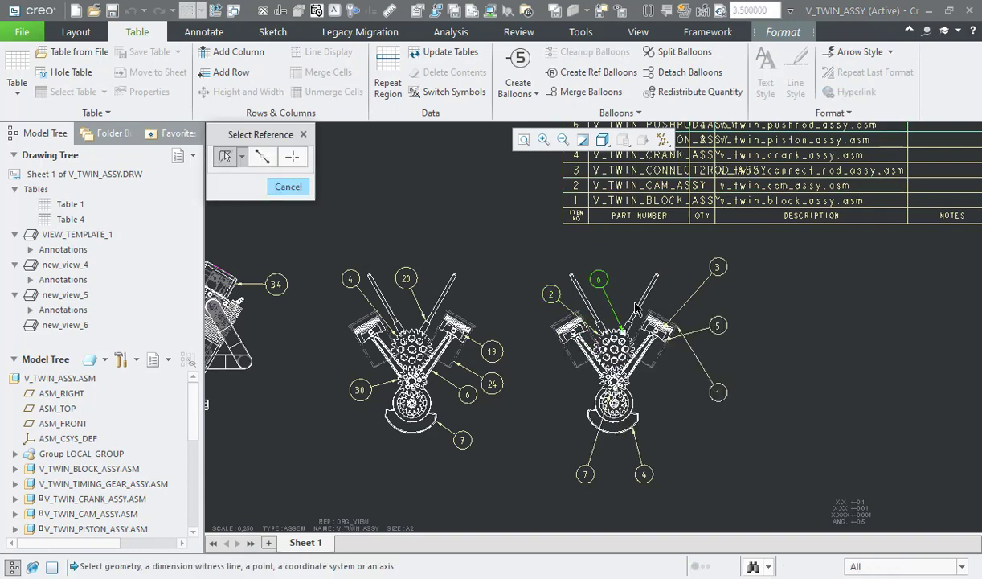
{"action": "left_click", "coordinate": [635, 305]}
{"action": "left_click", "coordinate": [599, 286]}
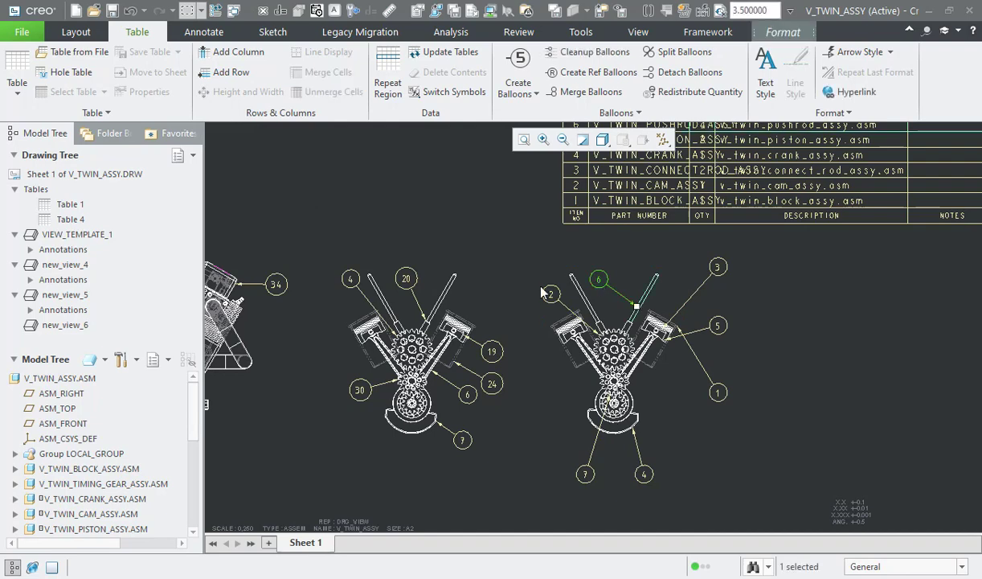
Step: Compare balloon 20 in new_view_4 with balloon 6 in new_view_5 and delete the newly inserted BOM table
{"action": "left_click", "coordinate": [410, 282], "text": "ctrl"}
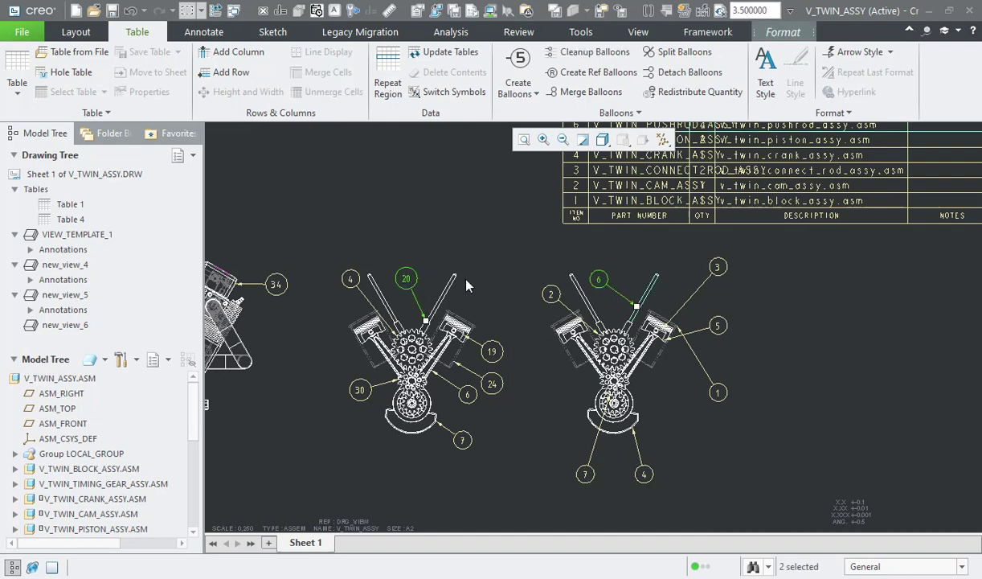
{"action": "left_click", "coordinate": [531, 266]}
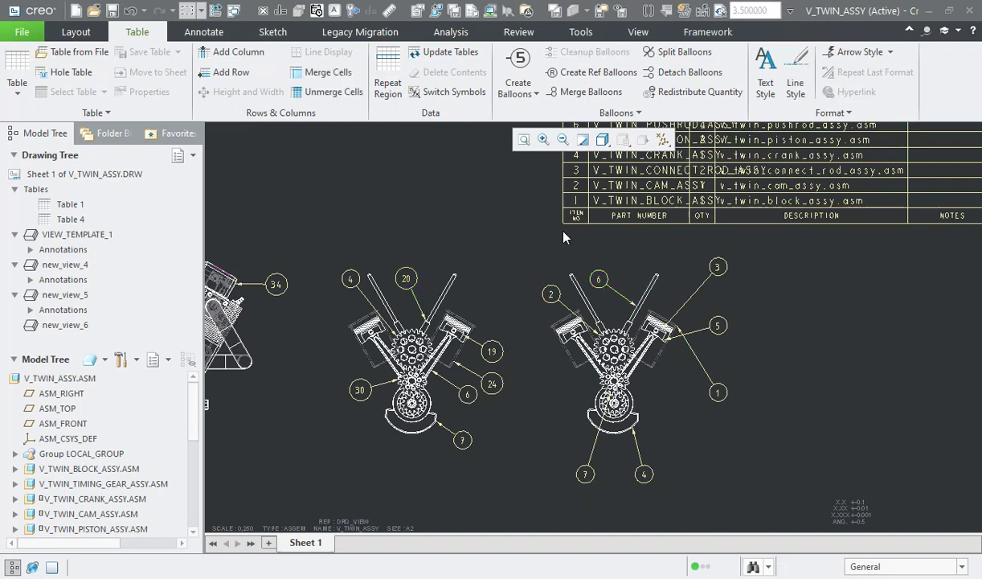
{"action": "left_click", "coordinate": [70, 219]}
{"action": "key", "text": "Delete"}
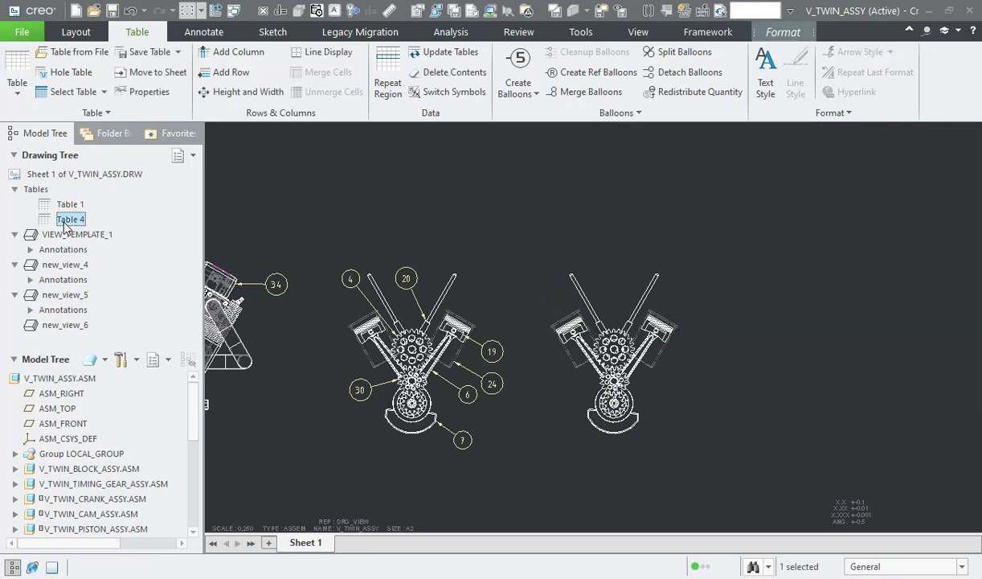
Step: Use the model of new_view_4 in the tree so that Master Rep becomes the current simplified representation
{"action": "left_click", "coordinate": [381, 426]}
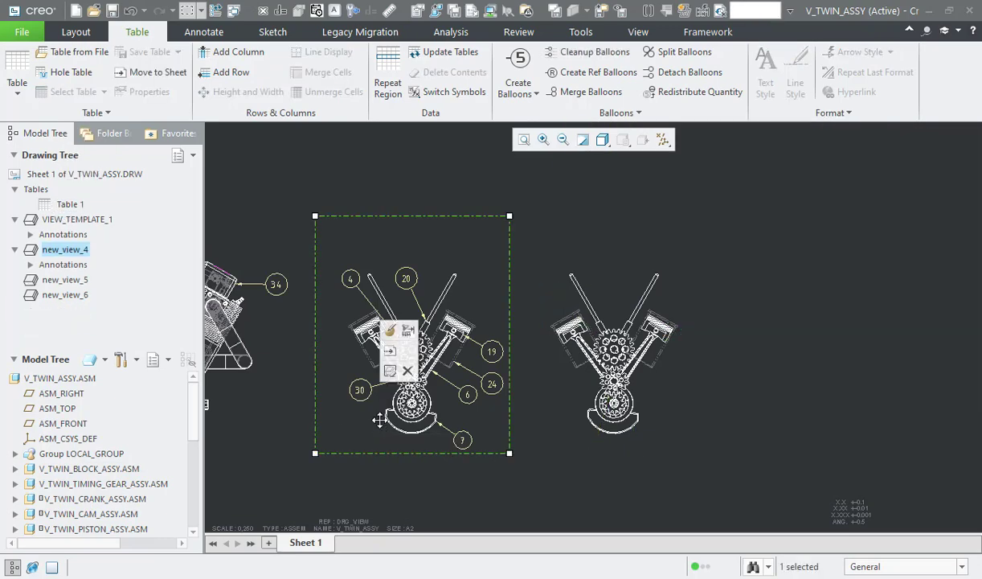
{"action": "right_click", "coordinate": [381, 425]}
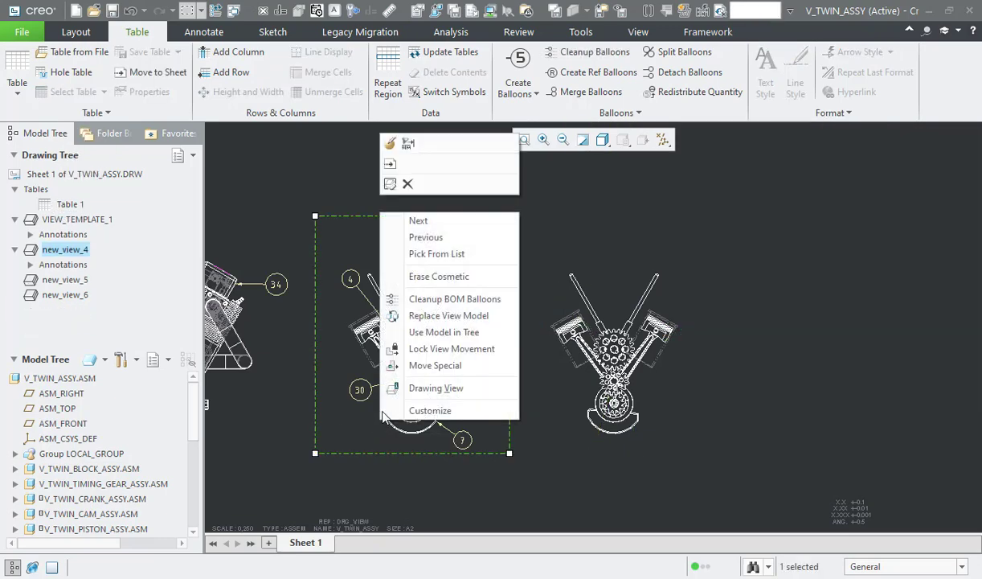
{"action": "left_click", "coordinate": [445, 332]}
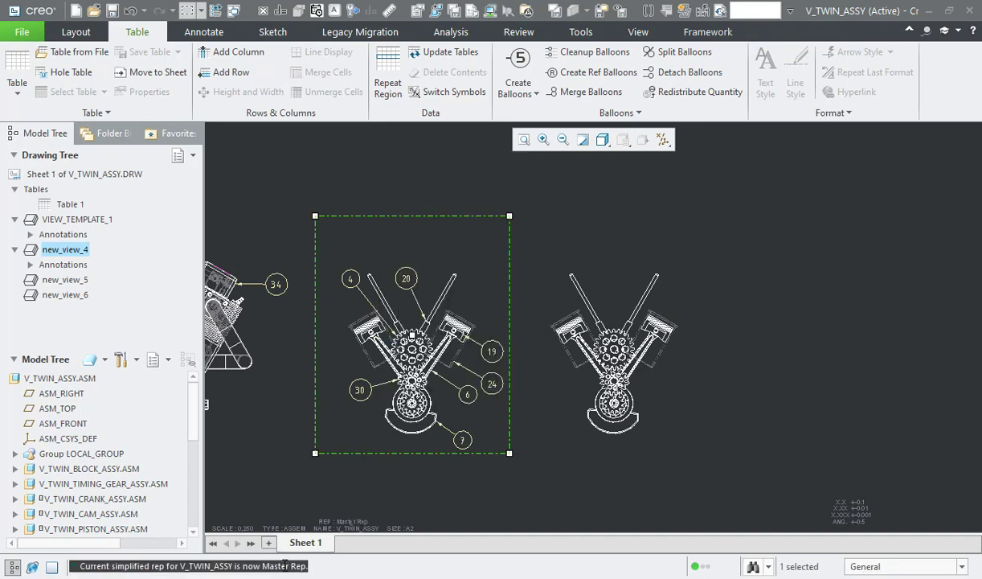
Step: Open the V_TWIN_ASSY assembly from the drawing in its own window and switch from the layer tree to the model tree
{"action": "right_click", "coordinate": [80, 382]}
{"action": "left_click", "coordinate": [109, 387]}
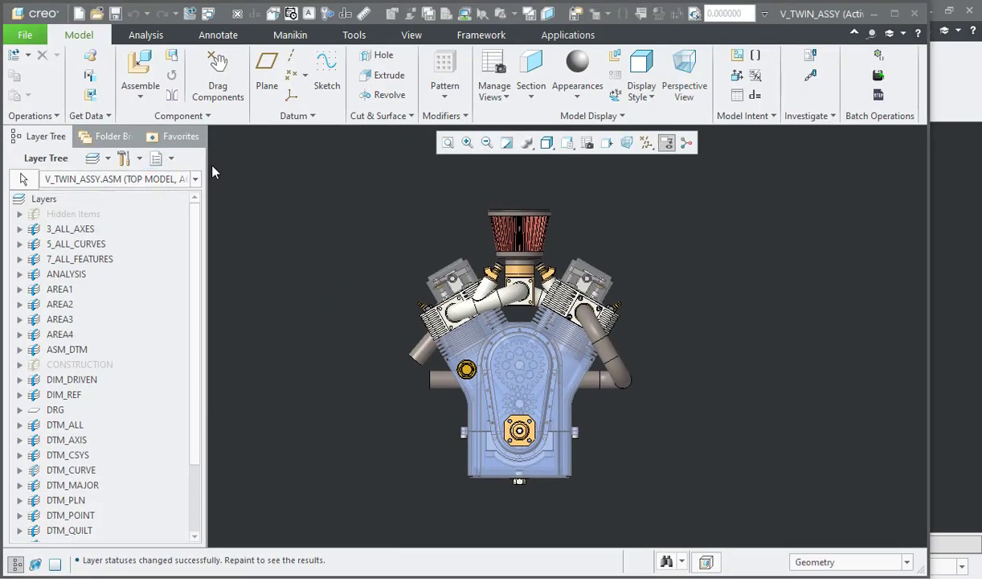
{"action": "left_click", "coordinate": [157, 158]}
{"action": "left_click", "coordinate": [173, 180]}
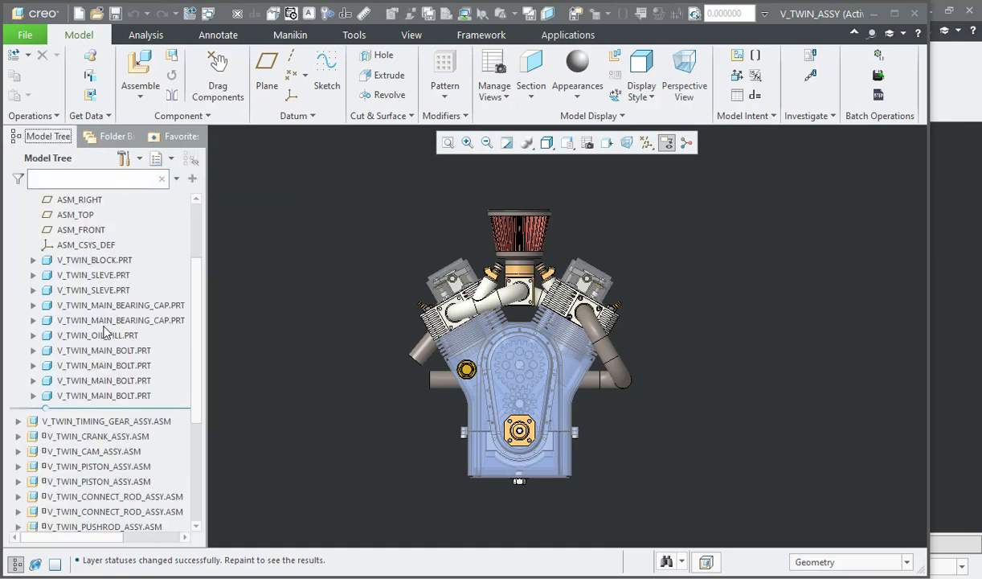
Step: Hide all parts of V_TWIN_BLOCK_ASSY except the two V_TWIN_SLEVE parts
{"action": "left_click", "coordinate": [99, 396]}
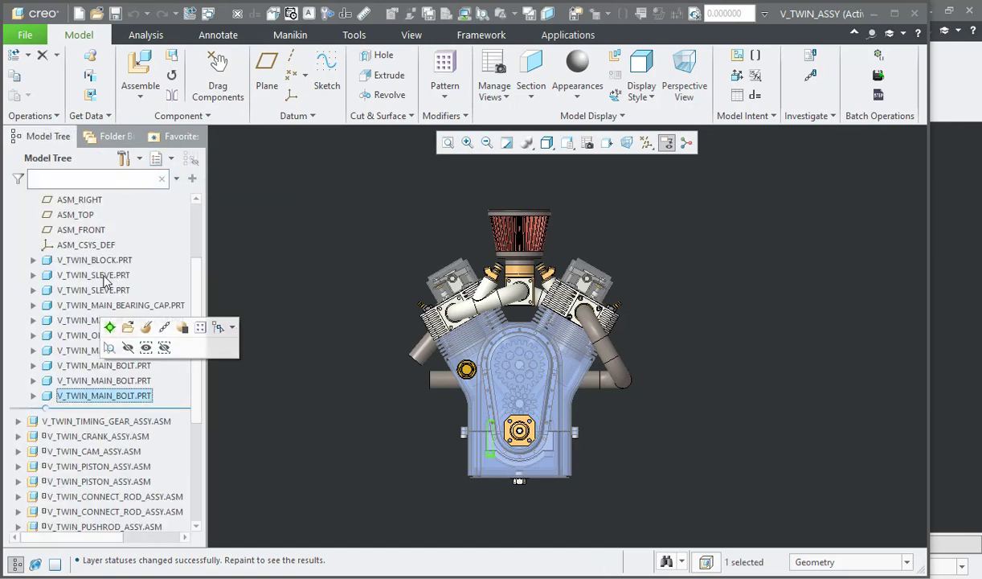
{"action": "scroll", "coordinate": [84, 325], "scroll_direction": "up", "scroll_amount": 2}
{"action": "left_click", "coordinate": [83, 327], "text": "shift"}
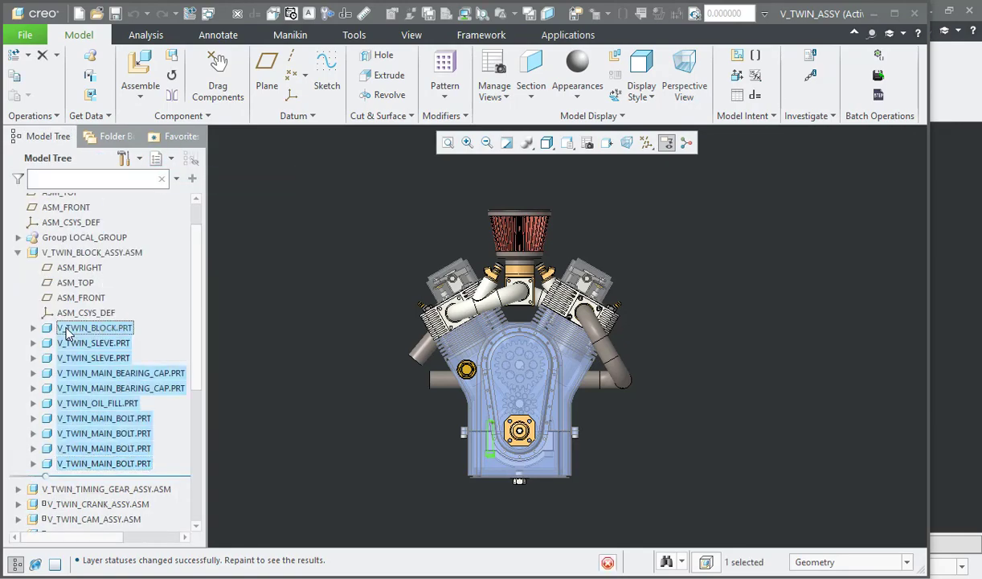
{"action": "left_click", "coordinate": [84, 342], "text": "ctrl"}
{"action": "left_click", "coordinate": [84, 358], "text": "ctrl"}
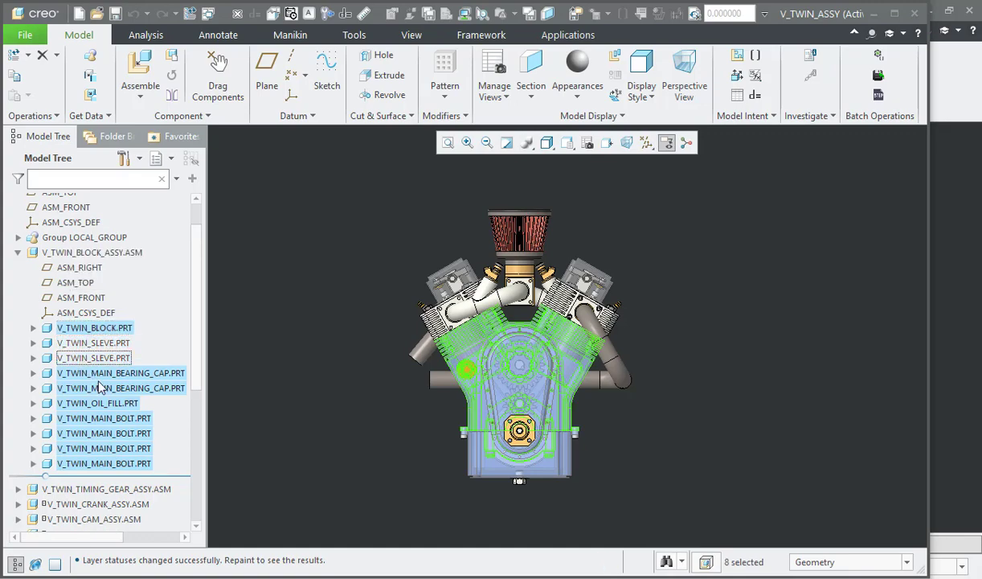
{"action": "right_click", "coordinate": [113, 374]}
{"action": "left_click", "coordinate": [127, 354]}
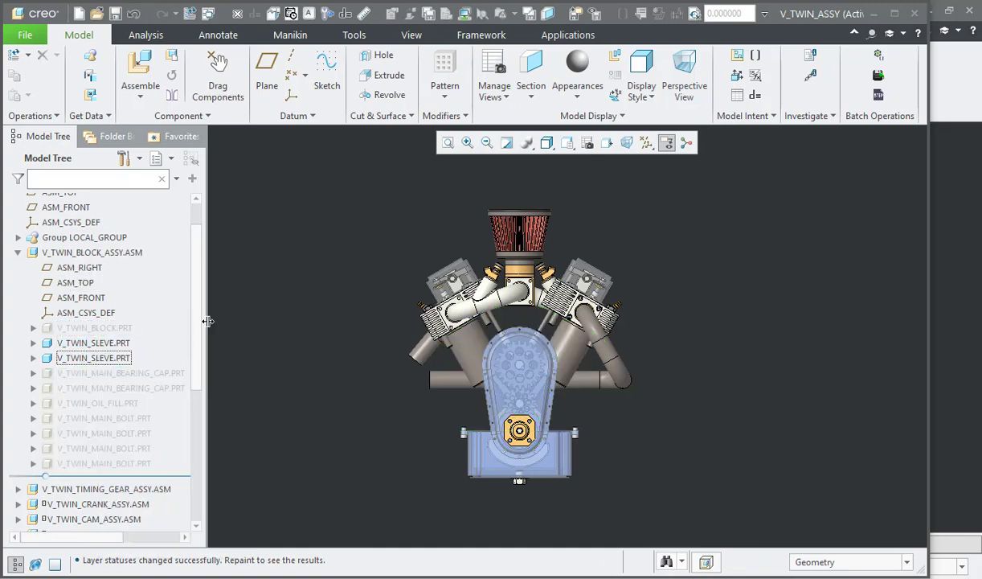
Step: Hide the head, intake, exhaust, oil pan and timing cover assemblies, and reset the visibility status of the assembly
{"action": "scroll", "coordinate": [157, 387], "scroll_direction": "down", "scroll_amount": 6}
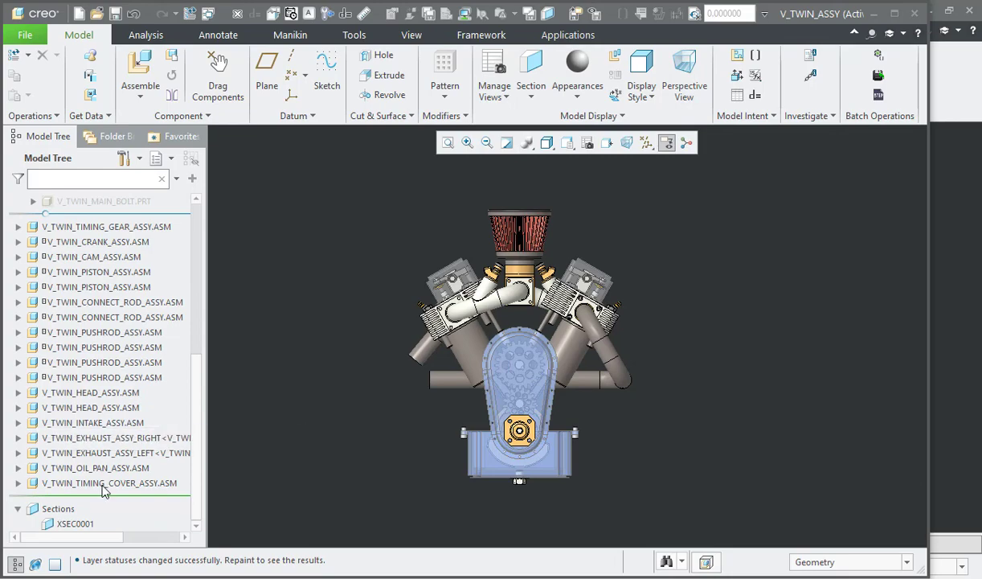
{"action": "left_click", "coordinate": [113, 483]}
{"action": "left_click", "coordinate": [109, 392], "text": "shift"}
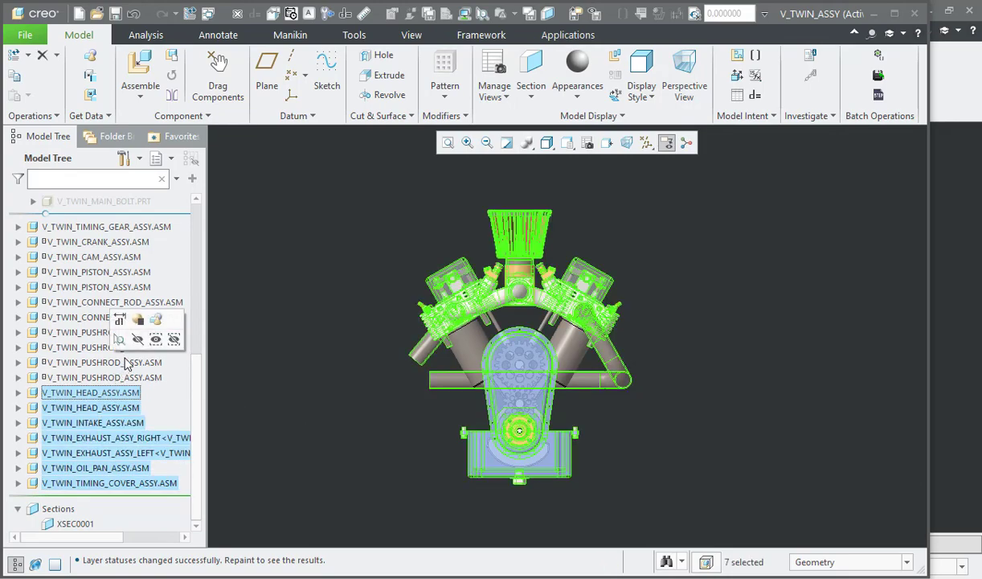
{"action": "left_click", "coordinate": [137, 339]}
{"action": "left_click", "coordinate": [595, 13]}
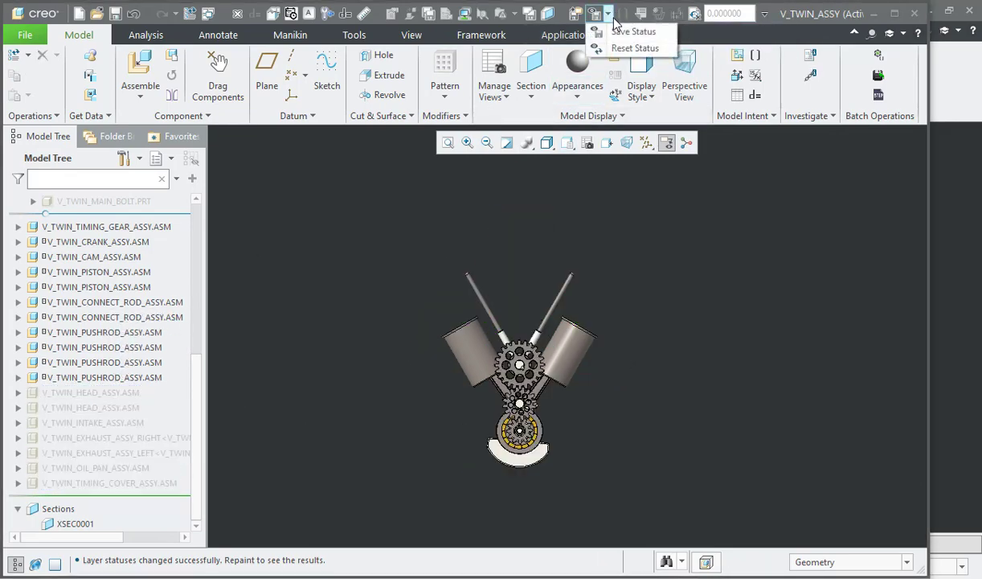
{"action": "left_click", "coordinate": [634, 48]}
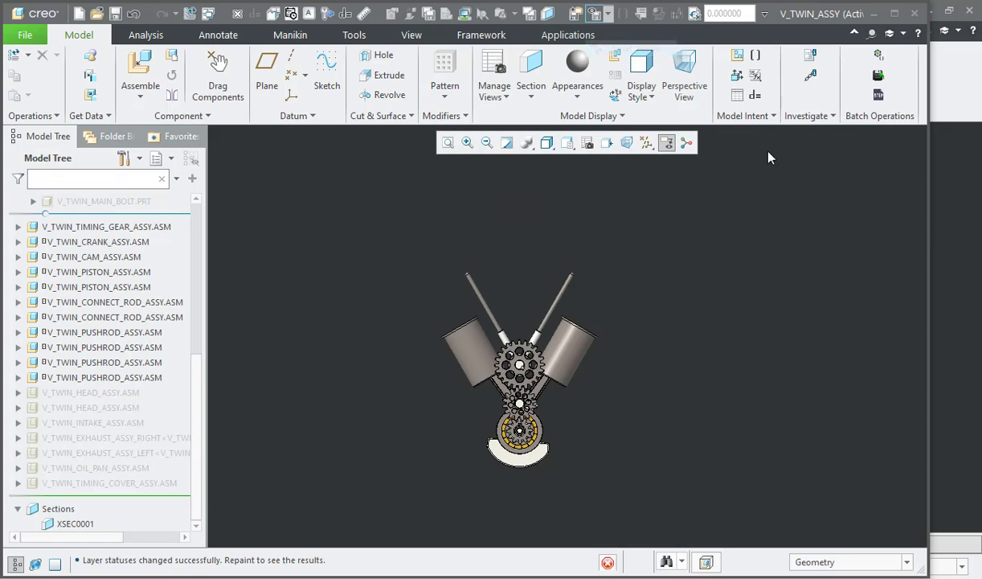
Step: Activate the Drg_View simplified representation of the assembly and close the View Manager
{"action": "left_click", "coordinate": [607, 143]}
{"action": "double_click", "coordinate": [792, 246]}
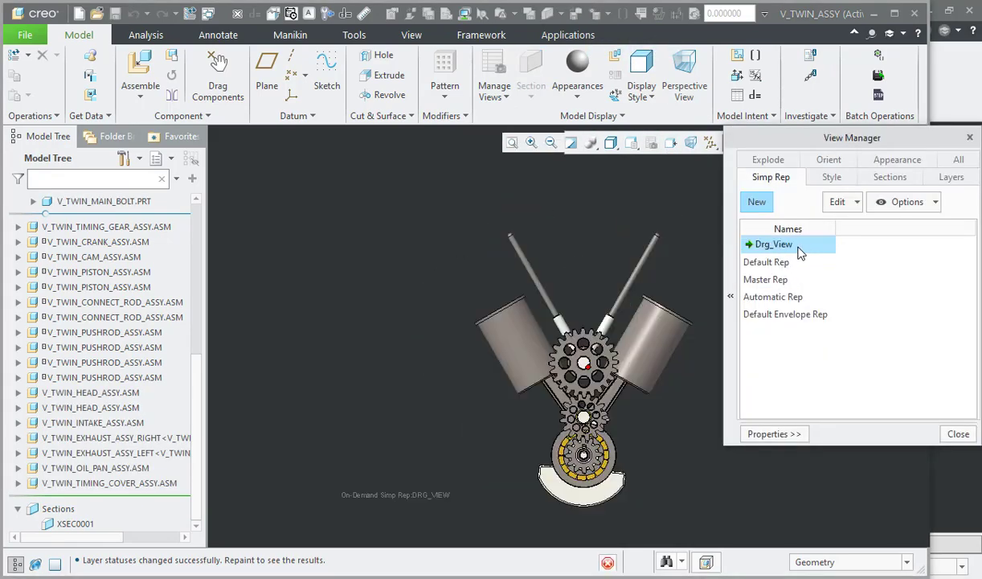
{"action": "left_click", "coordinate": [958, 434]}
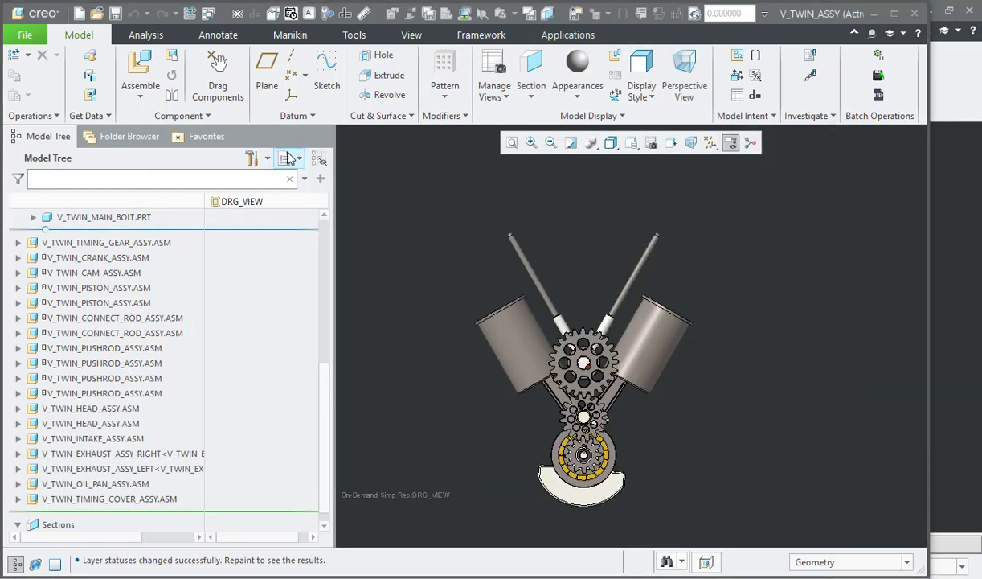
Step: Show the layer tree of the assembly and create a new layer named drg-v2
{"action": "left_click", "coordinate": [291, 158]}
{"action": "left_click", "coordinate": [323, 179]}
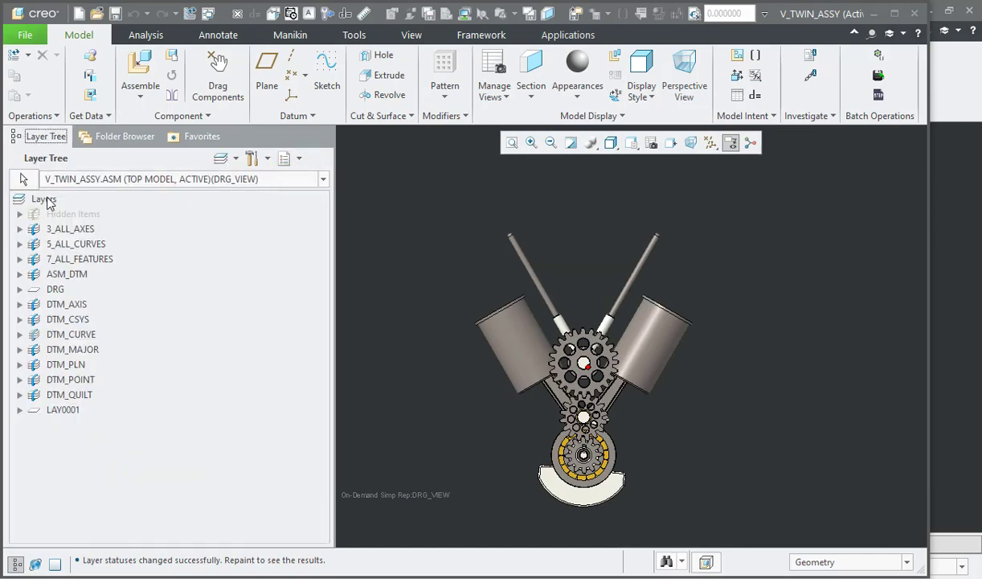
{"action": "right_click", "coordinate": [48, 205]}
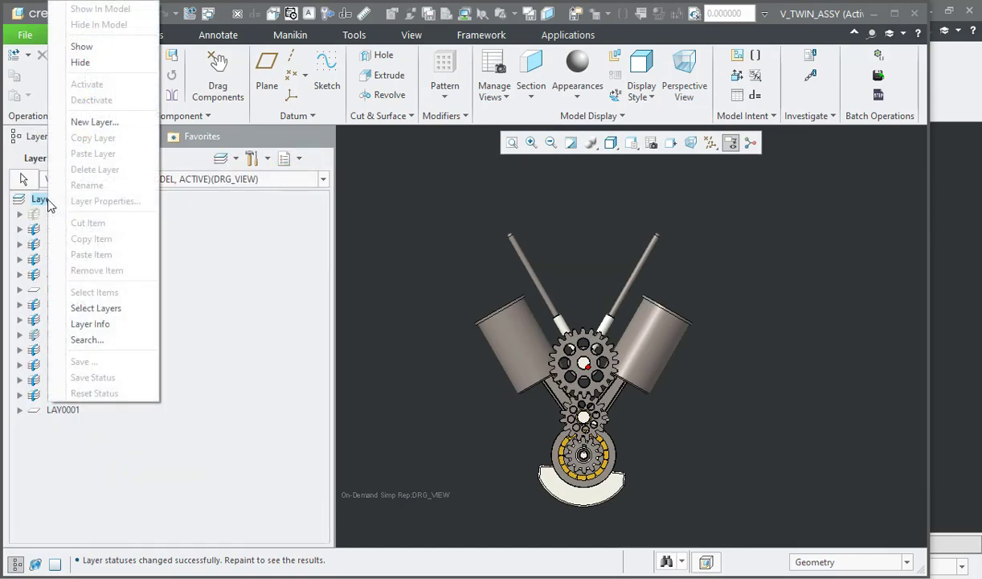
{"action": "left_click", "coordinate": [90, 122]}
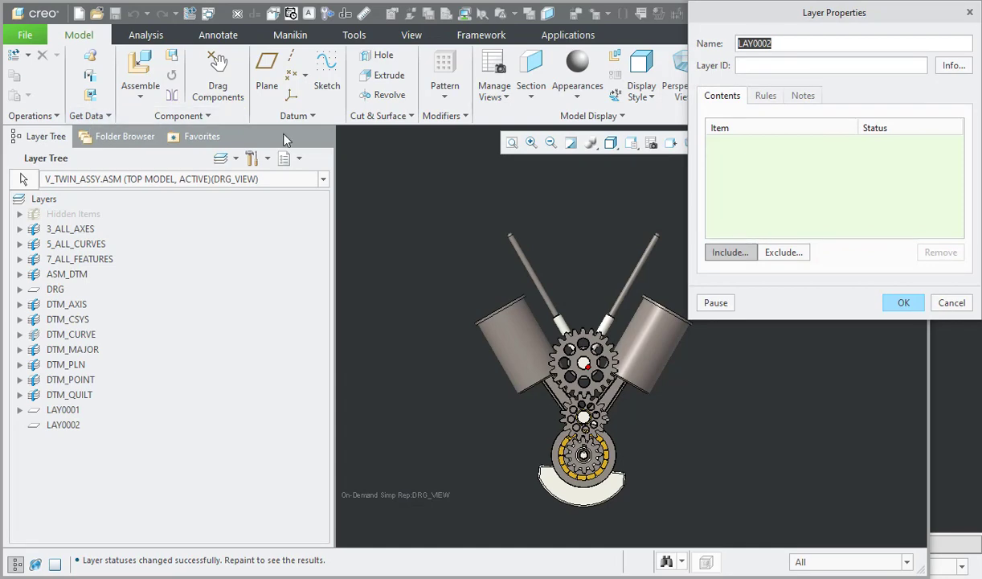
{"action": "type", "text": "drg-v2"}
Step: Include the left cylinder sleeve and several window-selected engine components in drg-v2, ignoring the remaining external items
{"action": "left_click", "coordinate": [519, 331]}
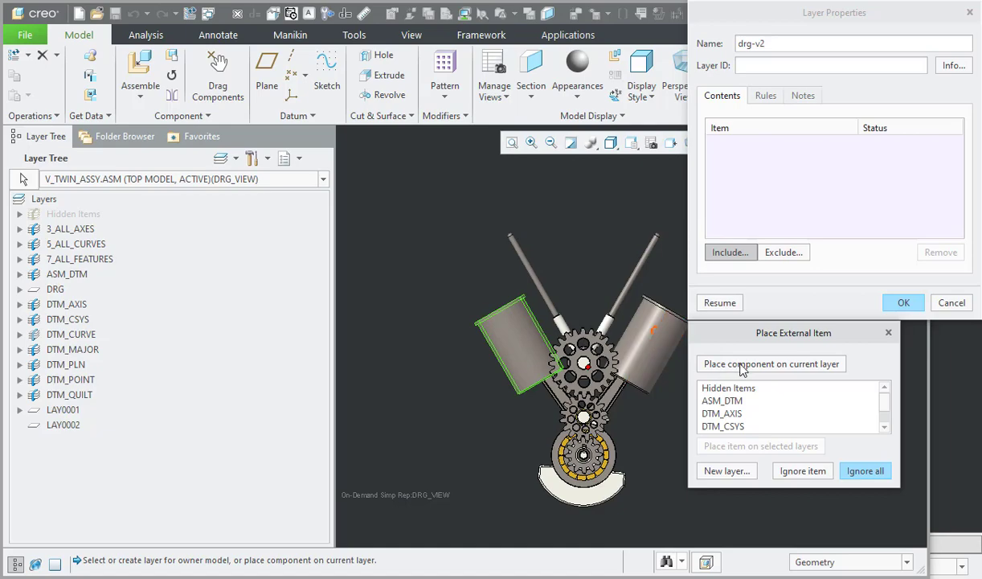
{"action": "left_click", "coordinate": [743, 364]}
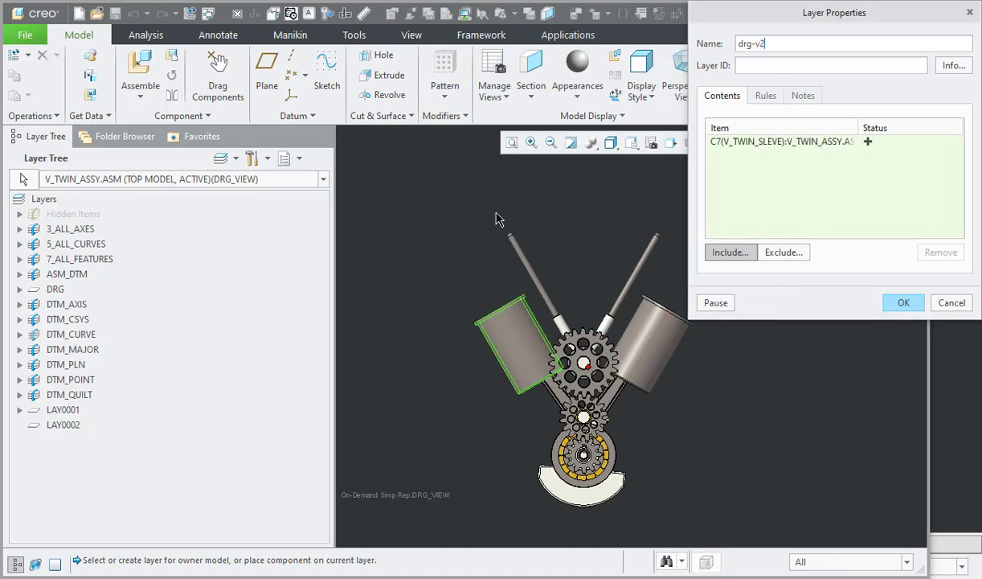
{"action": "left_click_drag", "start_coordinate": [420, 180], "coordinate": [727, 514]}
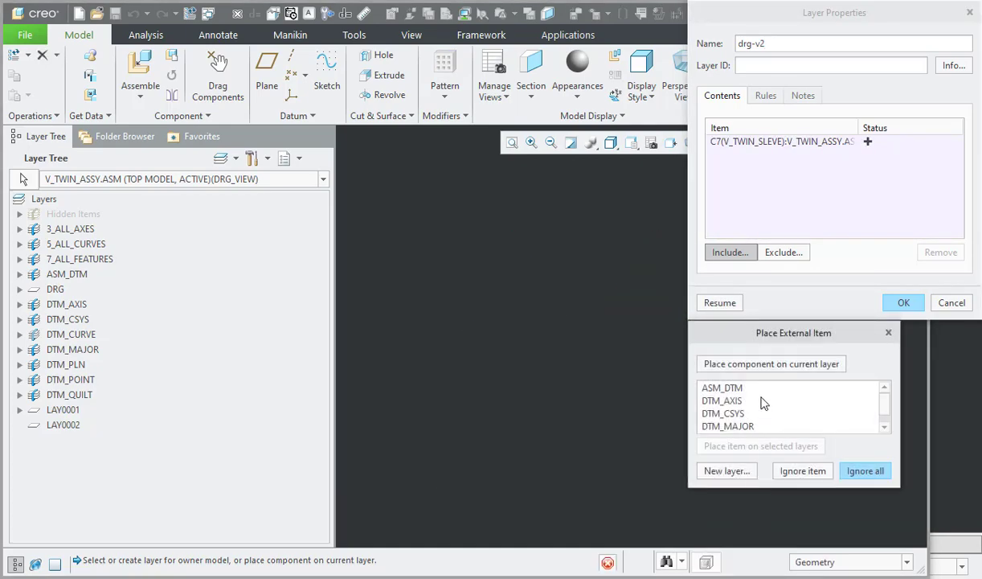
{"action": "left_click", "coordinate": [753, 364]}
{"action": "left_click", "coordinate": [787, 366]}
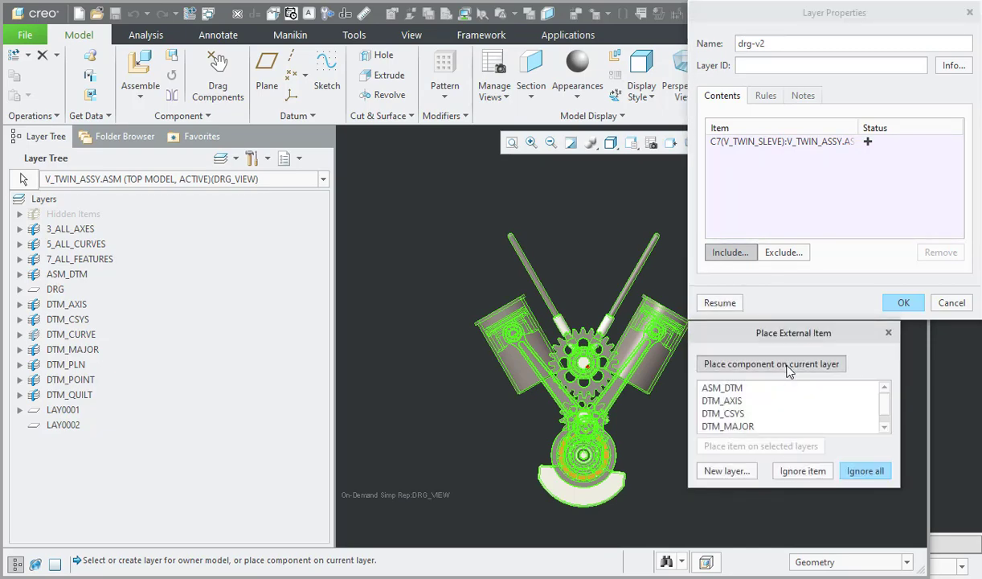
{"action": "left_click", "coordinate": [787, 366]}
{"action": "left_click", "coordinate": [787, 366]}
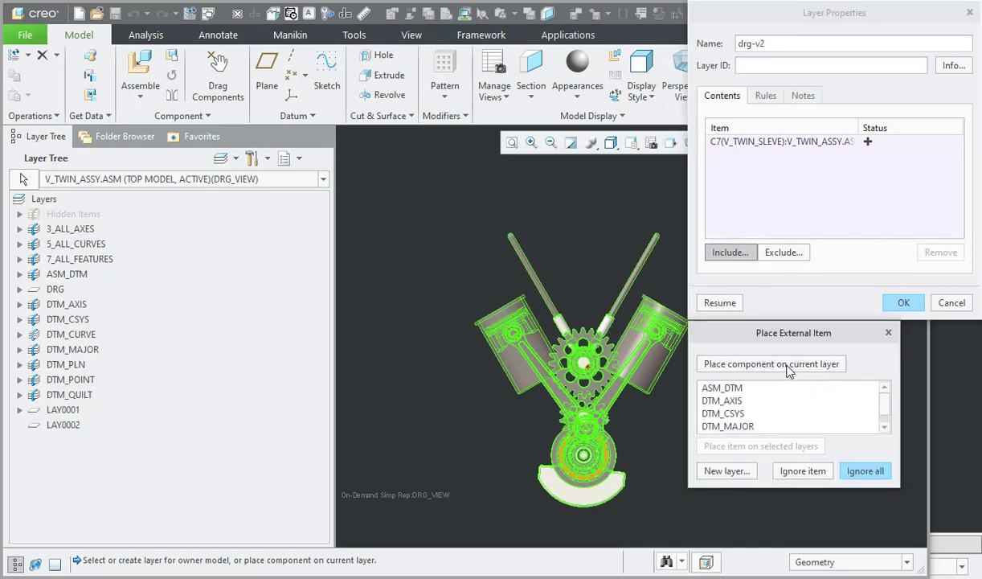
{"action": "left_click", "coordinate": [802, 471]}
{"action": "left_click", "coordinate": [866, 472]}
Step: Remove all included components from the contents of drg-v2 and end the item selection
{"action": "left_click_drag", "start_coordinate": [841, 144], "coordinate": [835, 202]}
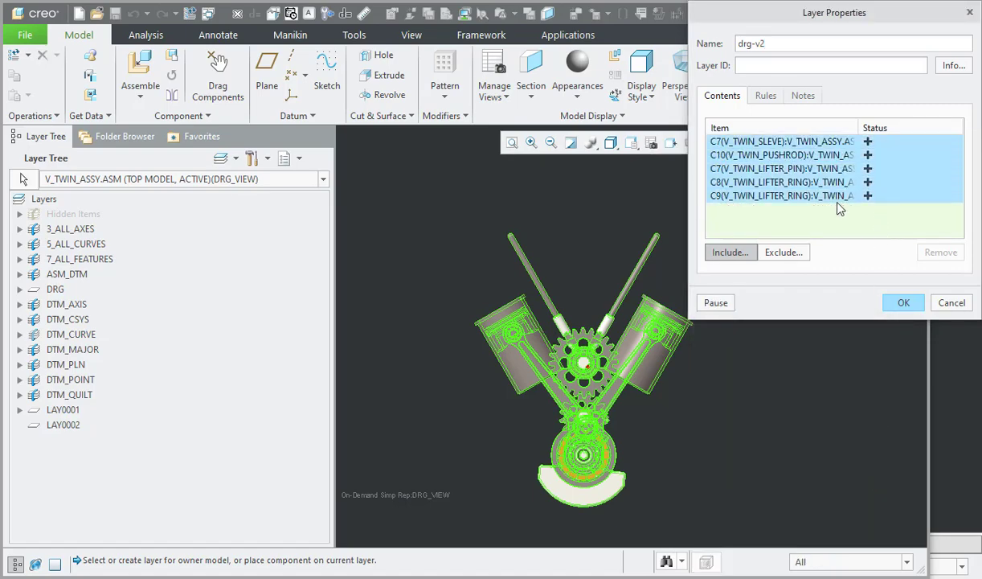
{"action": "left_click", "coordinate": [939, 252]}
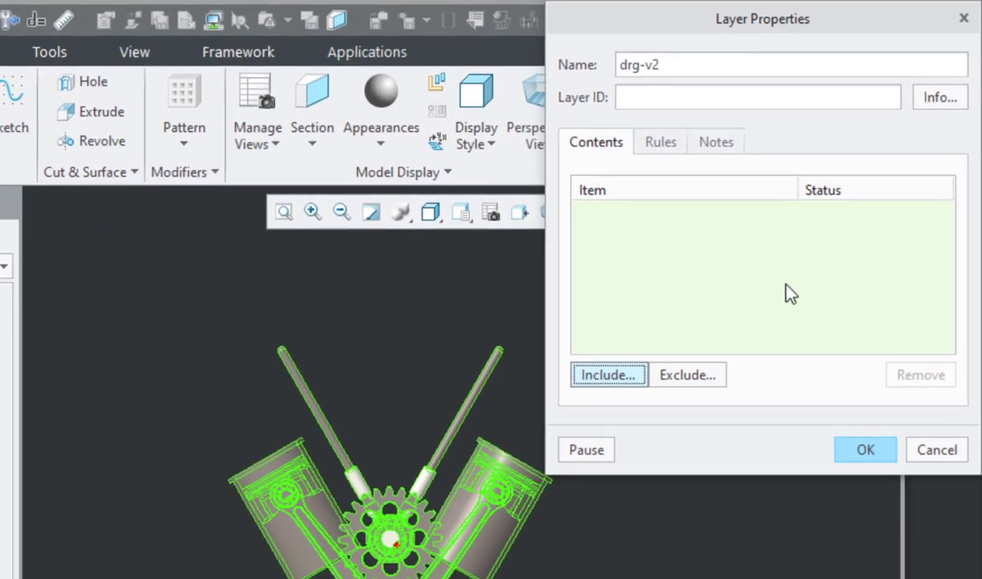
{"action": "left_click", "coordinate": [330, 336]}
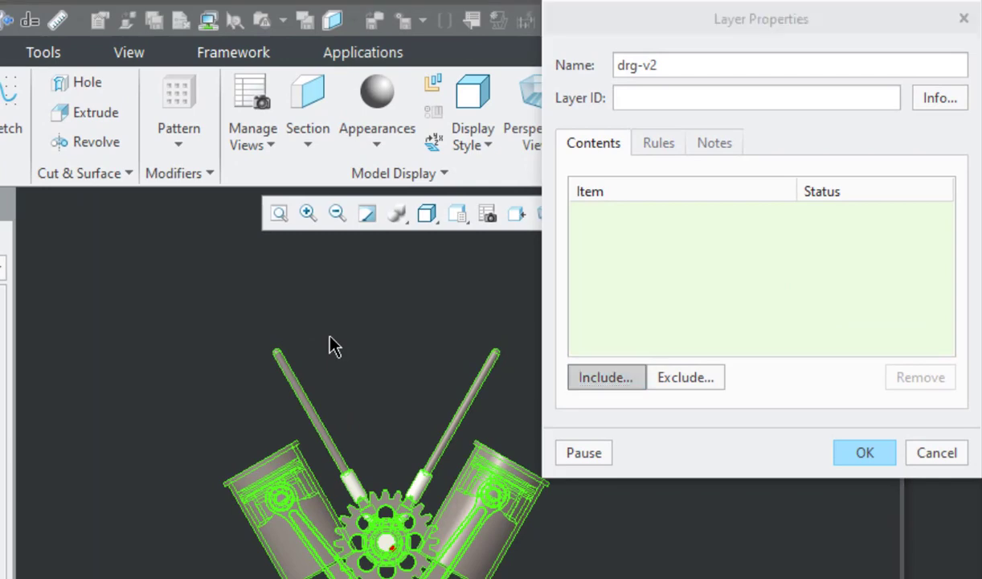
{"action": "left_click", "coordinate": [330, 336]}
Step: Start a rule for drg-v2 that looks for parts by their display status
{"action": "left_click", "coordinate": [659, 144]}
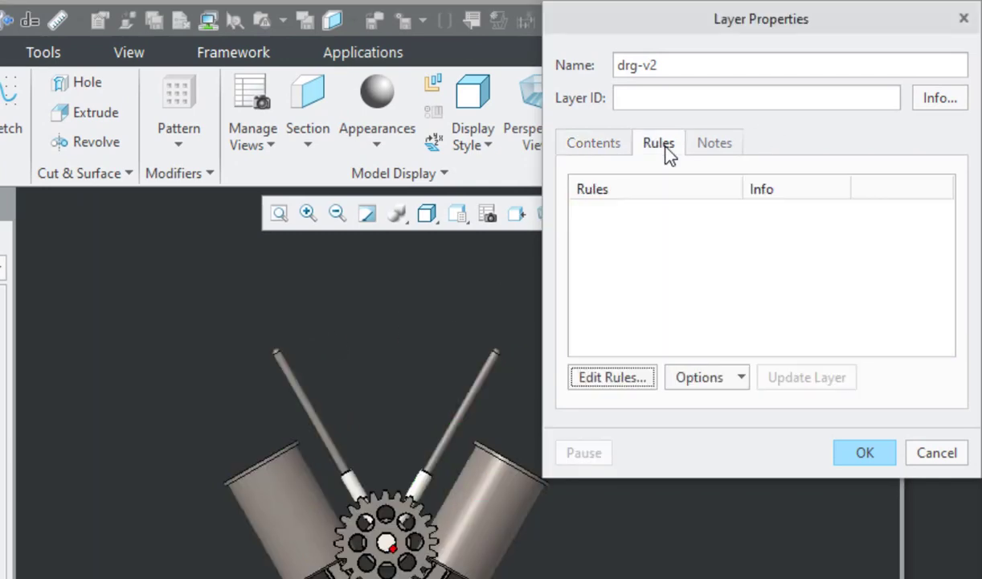
{"action": "left_click", "coordinate": [629, 377]}
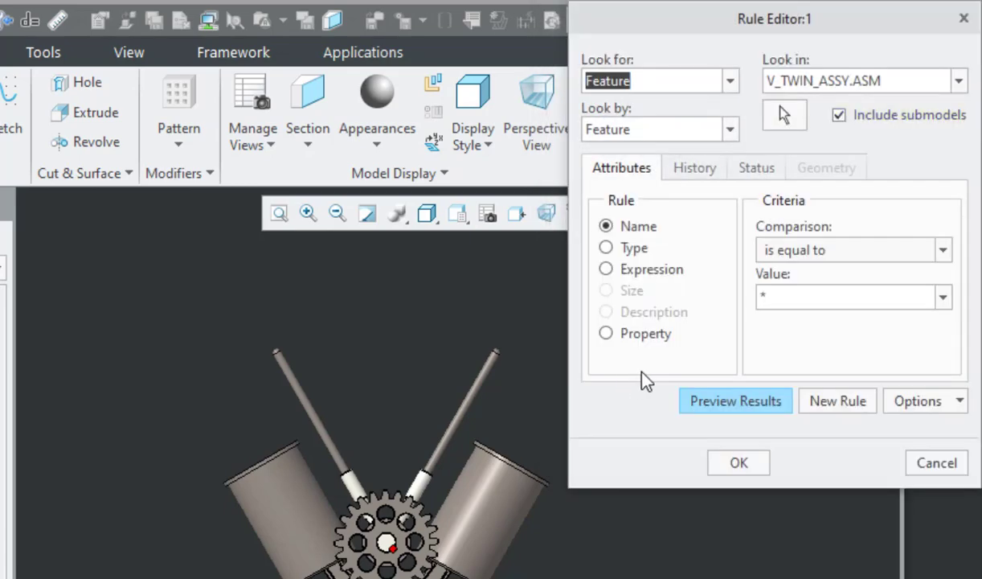
{"action": "key", "text": "p"}
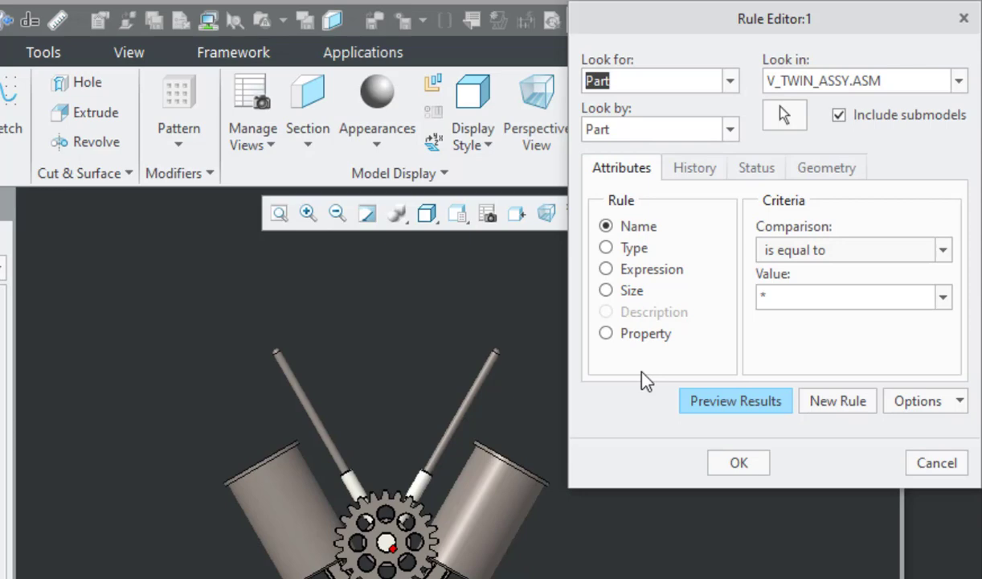
{"action": "left_click", "coordinate": [770, 170]}
{"action": "left_click", "coordinate": [641, 291]}
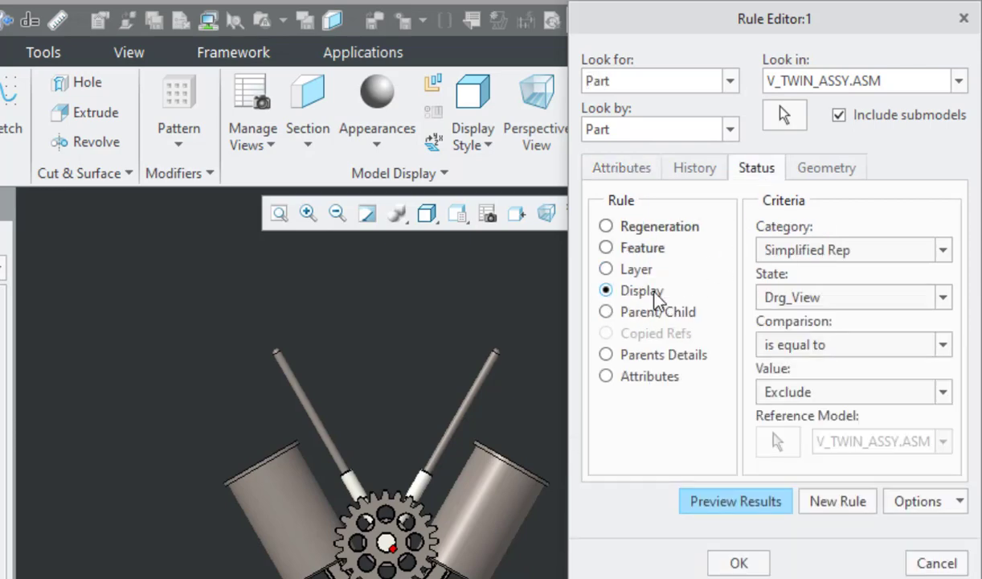
Step: Set the rule criteria to the Visibility category with a value equal to Blanked/Hidden
{"action": "left_click", "coordinate": [855, 252]}
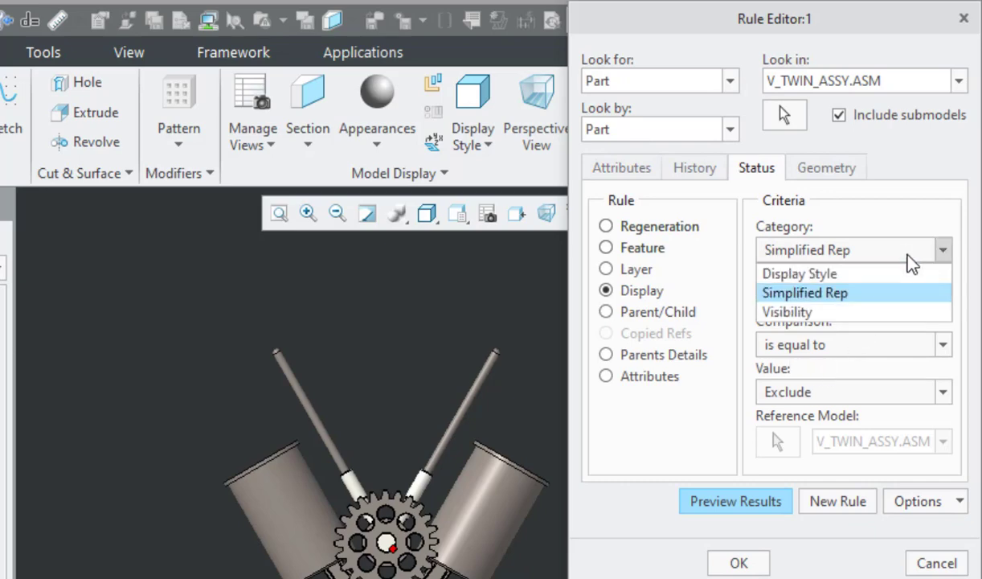
{"action": "left_click", "coordinate": [876, 313]}
{"action": "left_click", "coordinate": [870, 391]}
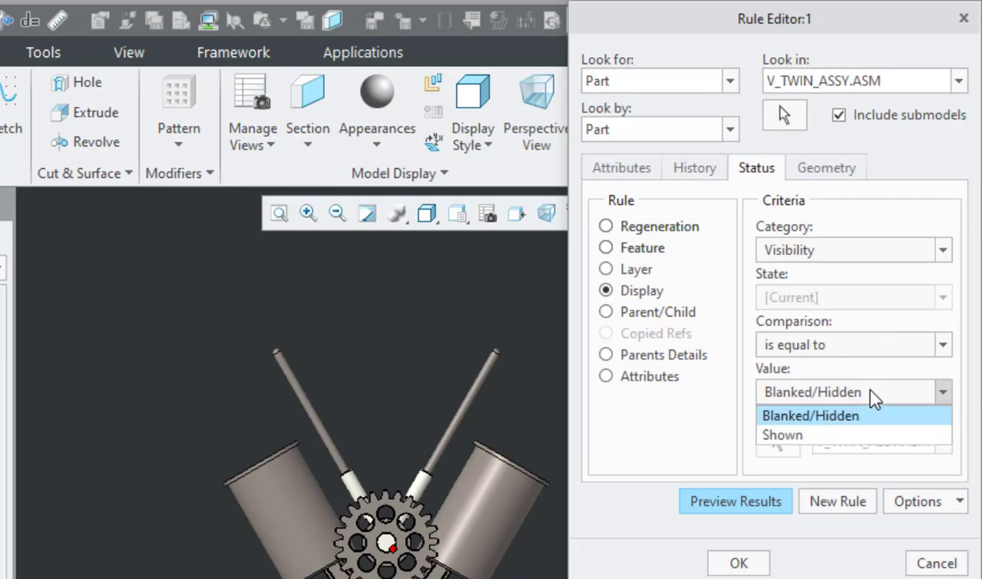
{"action": "left_click", "coordinate": [871, 392]}
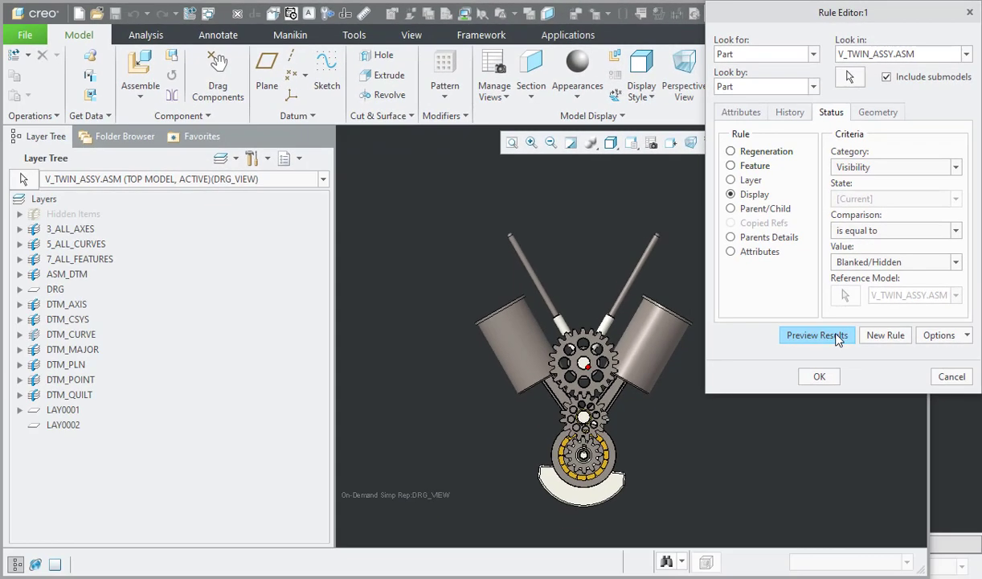
Step: Preview the parts matching the rule, look through the list and apply the rule to drg-v2
{"action": "left_click", "coordinate": [830, 336]}
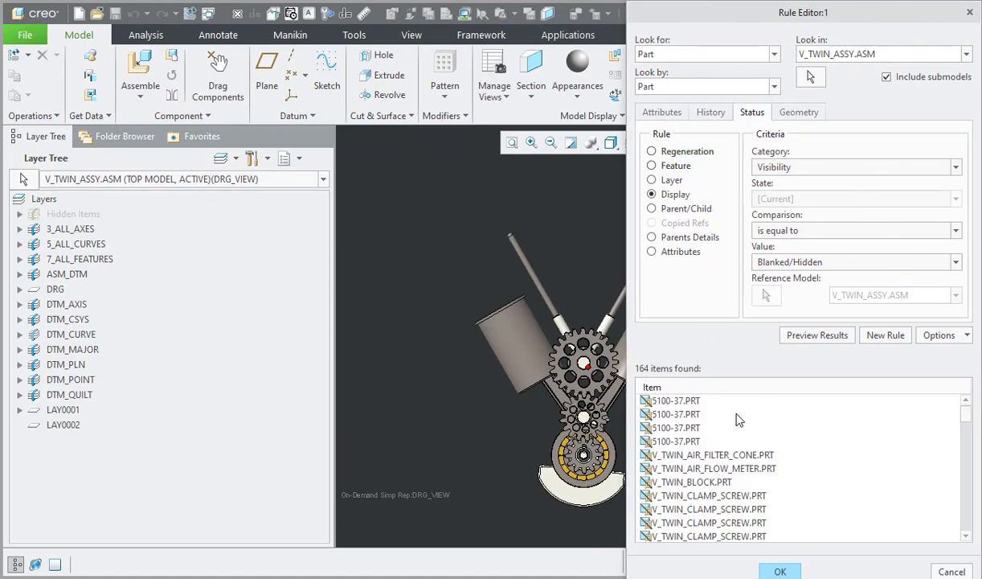
{"action": "scroll", "coordinate": [741, 419], "scroll_direction": "down", "scroll_amount": 10}
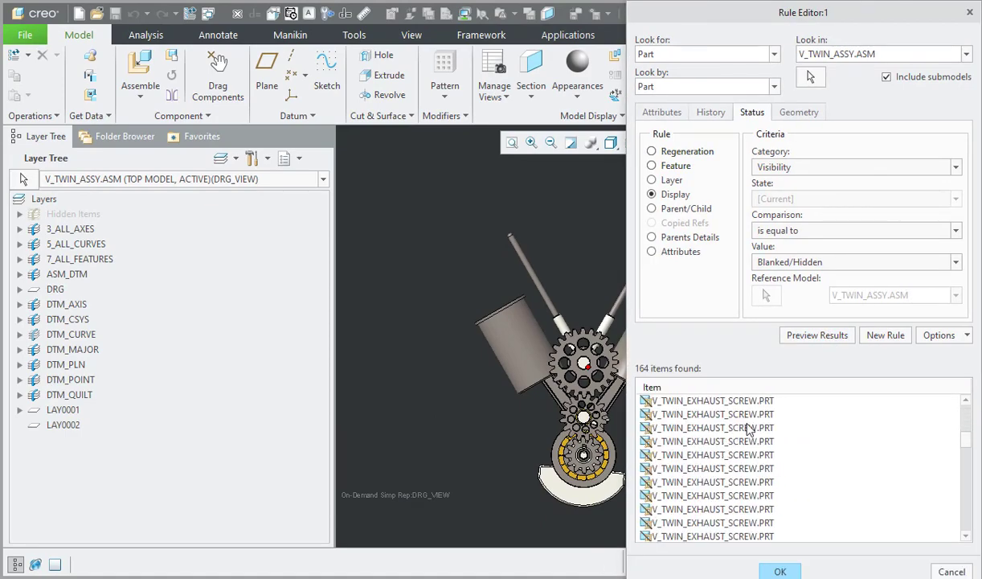
{"action": "left_click", "coordinate": [780, 571]}
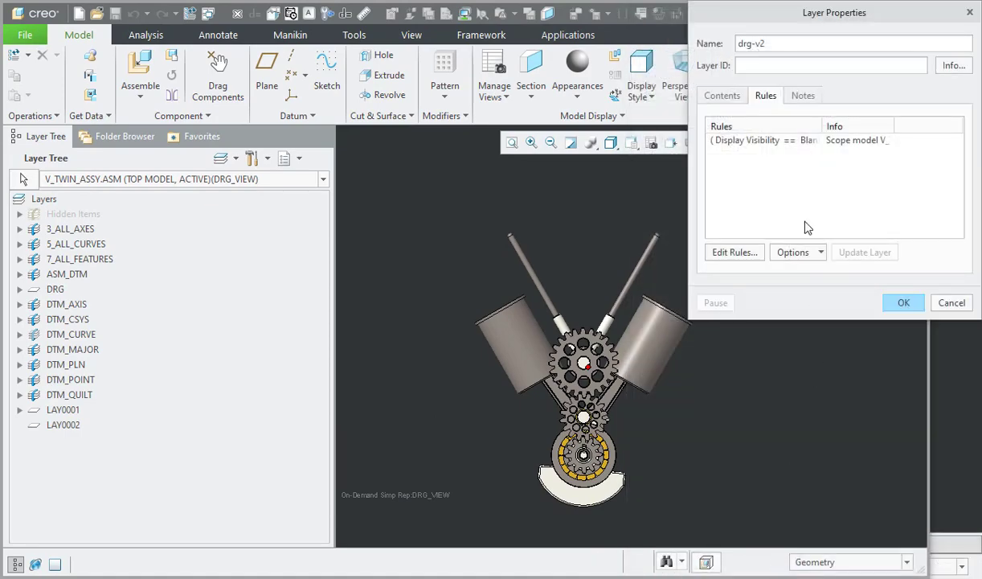
Step: Toggle the Associative option of the drg-v2 rules on and off again, and create the layer
{"action": "left_click", "coordinate": [812, 255]}
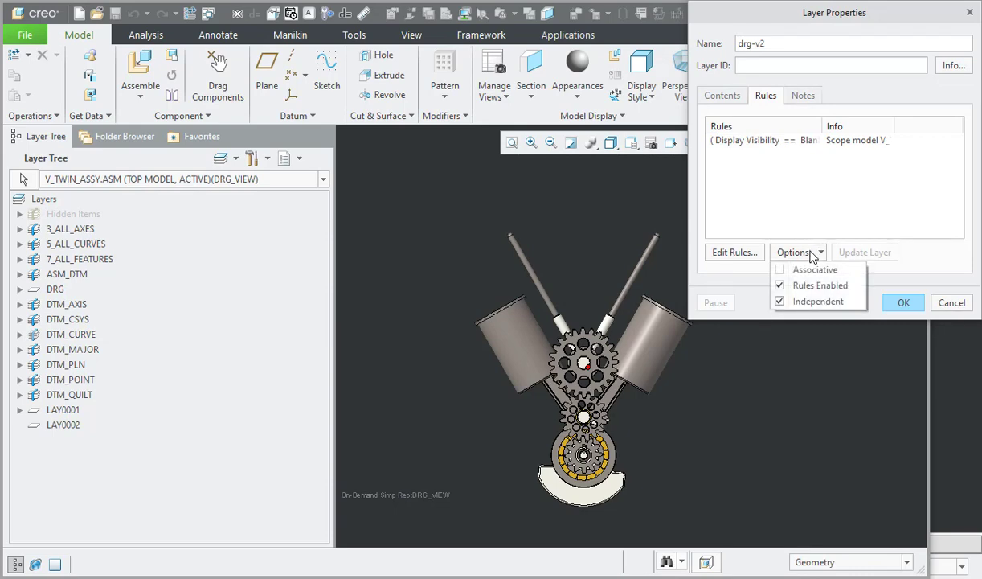
{"action": "left_click", "coordinate": [815, 270]}
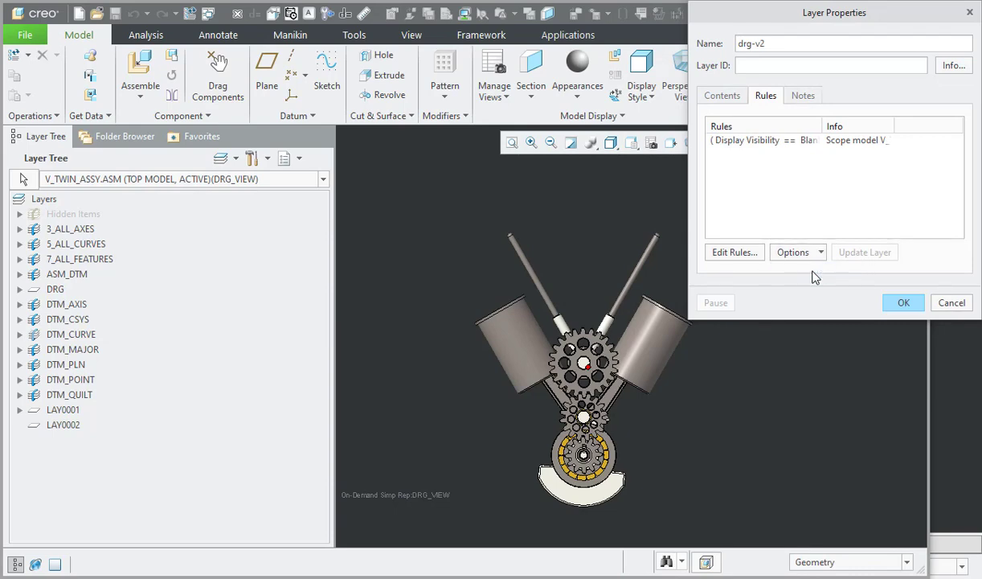
{"action": "left_click", "coordinate": [814, 256]}
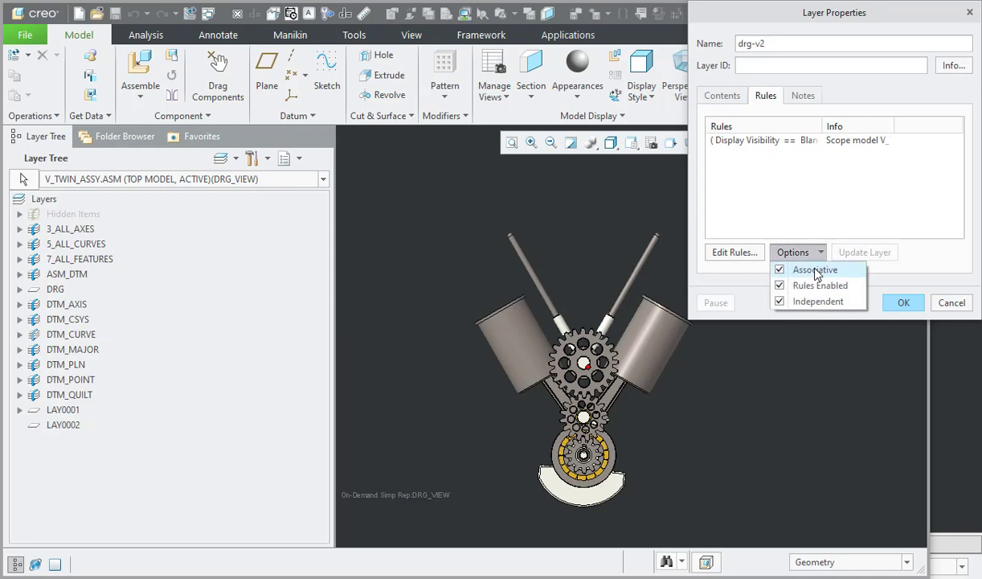
{"action": "left_click", "coordinate": [817, 276]}
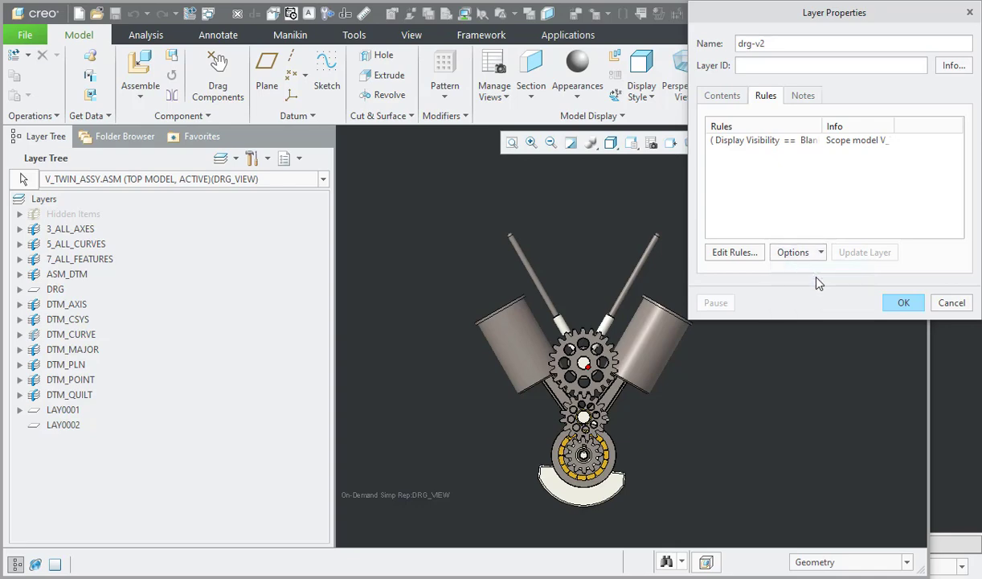
{"action": "left_click", "coordinate": [904, 303]}
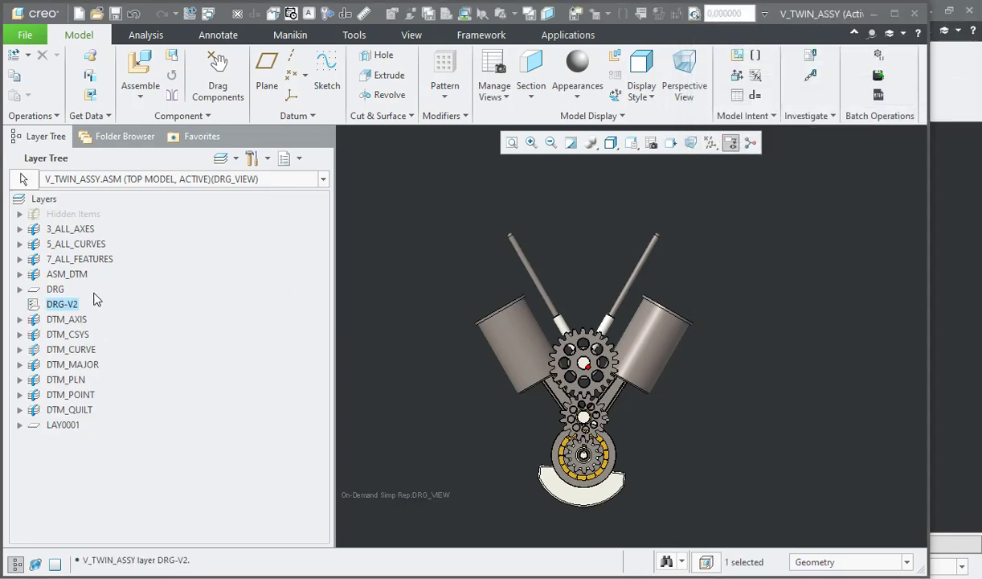
Step: Enable the Associative option for the rules of layer DRG-V2 in its layer properties
{"action": "right_click", "coordinate": [64, 312]}
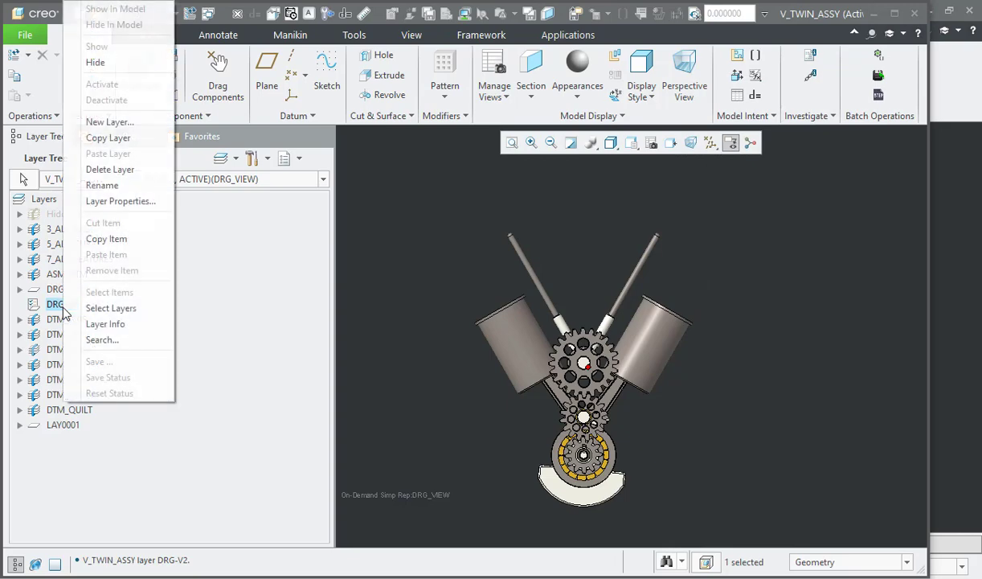
{"action": "left_click", "coordinate": [144, 211]}
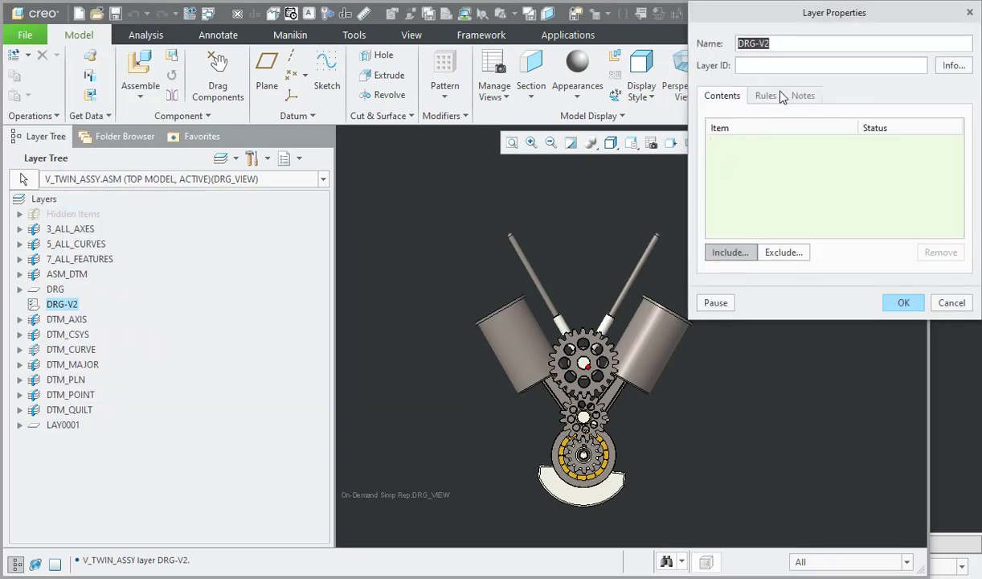
{"action": "left_click", "coordinate": [759, 96]}
{"action": "left_click", "coordinate": [795, 253]}
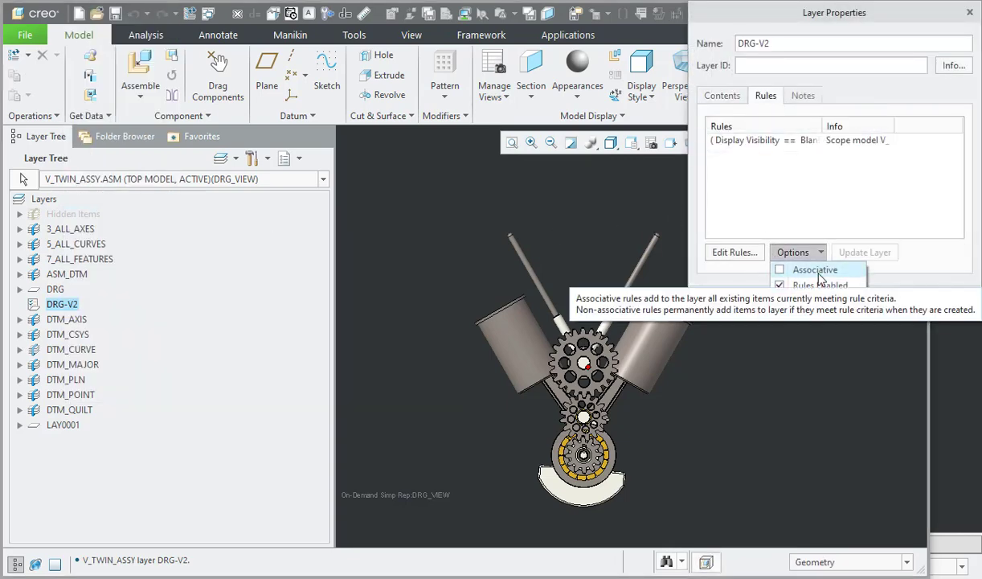
{"action": "left_click", "coordinate": [808, 264]}
{"action": "left_click", "coordinate": [904, 303]}
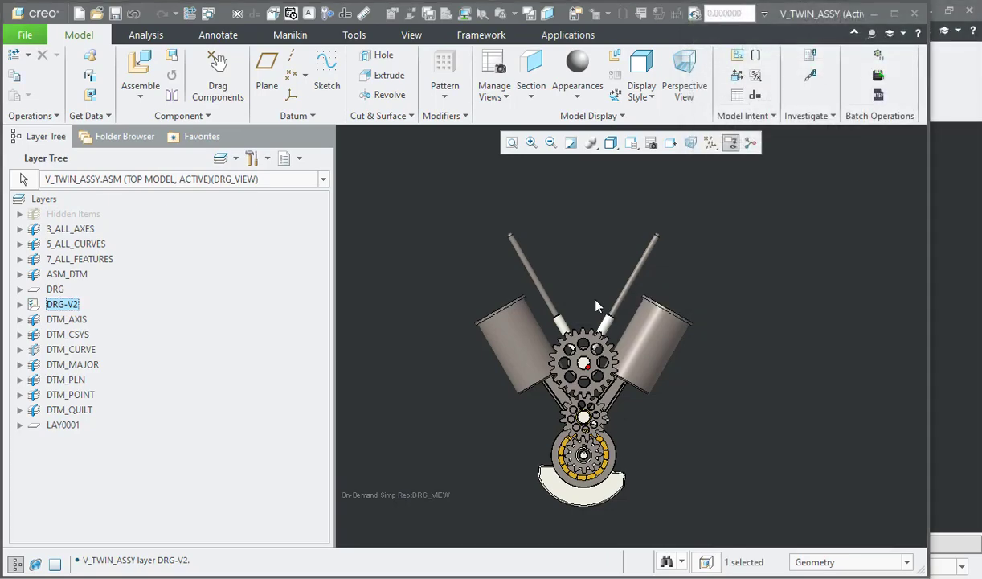
Step: Expand layer DRG-V2 in the layer tree and look through the components it contains
{"action": "left_click", "coordinate": [20, 304]}
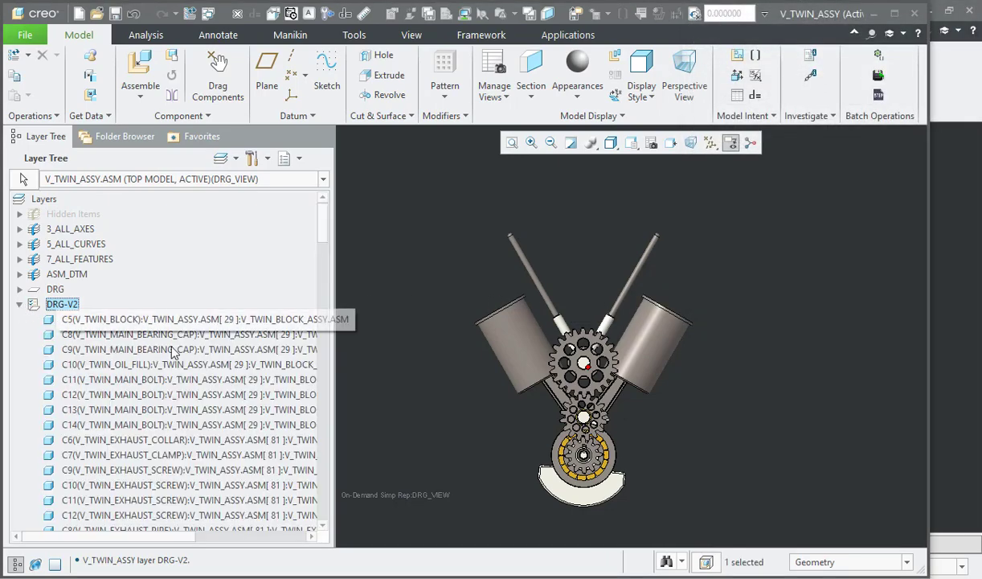
{"action": "left_click_drag", "start_coordinate": [324, 222], "coordinate": [334, 386]}
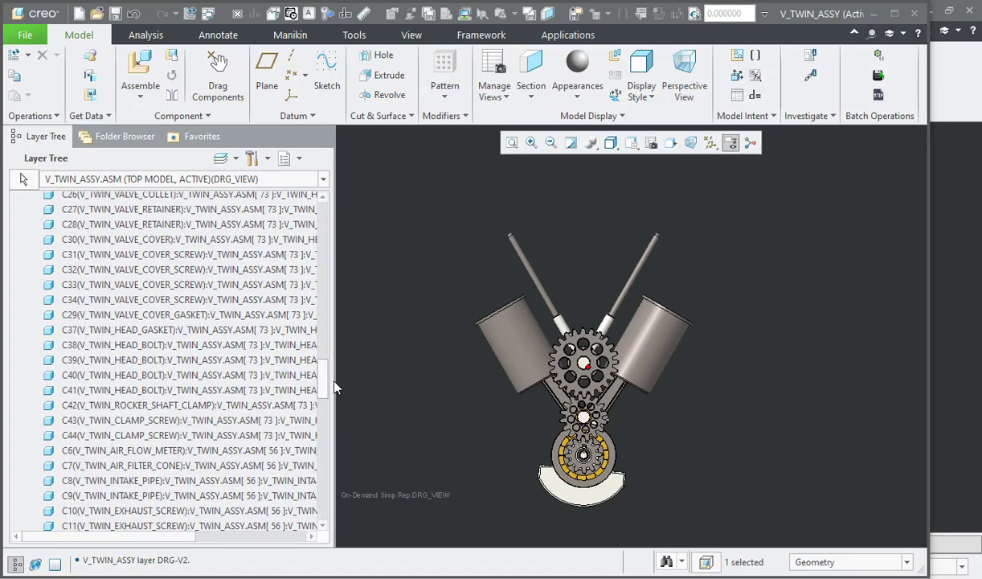
{"action": "left_click", "coordinate": [233, 360]}
{"action": "left_click", "coordinate": [238, 256], "text": "shift"}
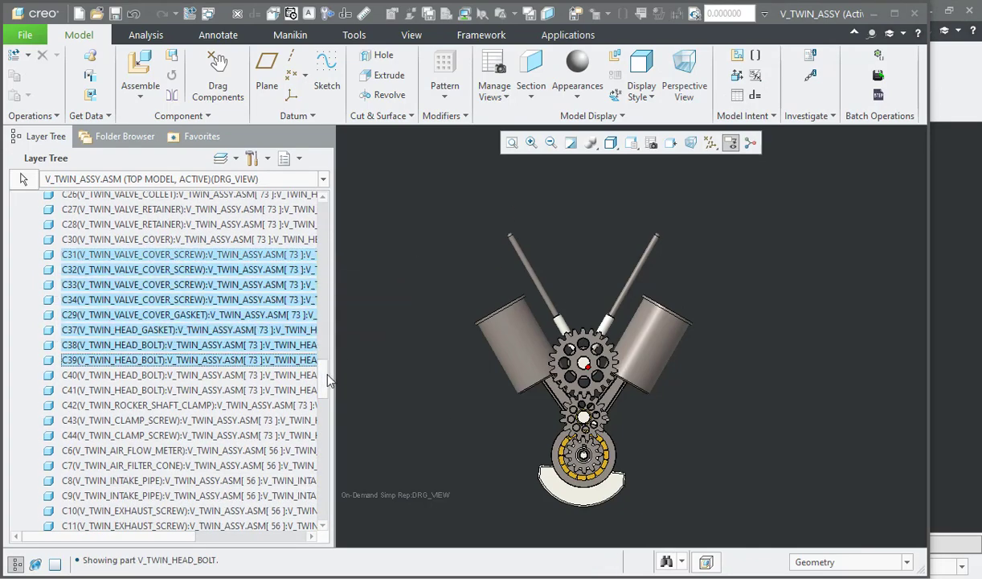
{"action": "left_click_drag", "start_coordinate": [328, 375], "coordinate": [324, 229]}
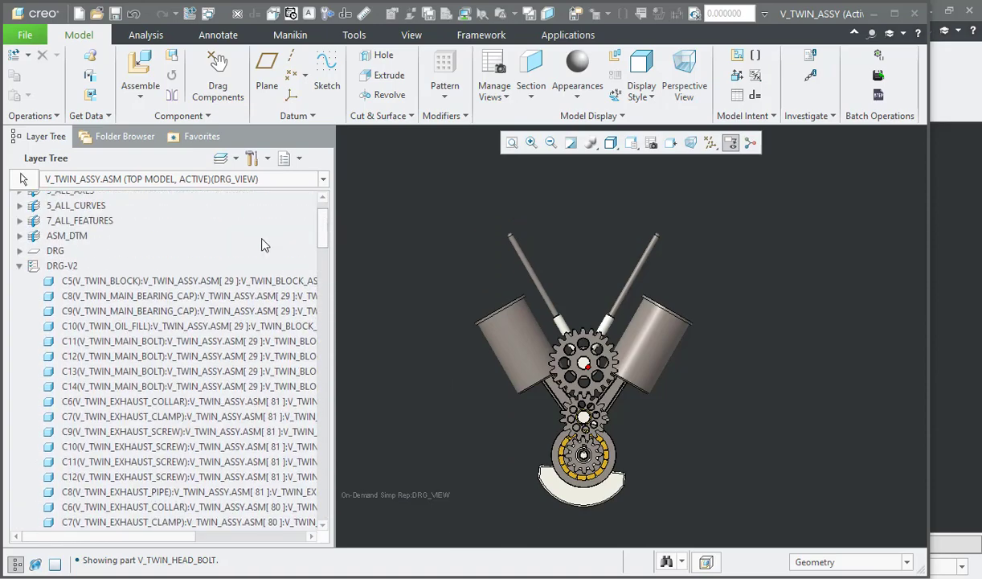
Step: Turn off the Independent option for DRG-V2, agree to delete its own rules, and accept the layer properties
{"action": "right_click", "coordinate": [70, 269]}
{"action": "left_click", "coordinate": [129, 198]}
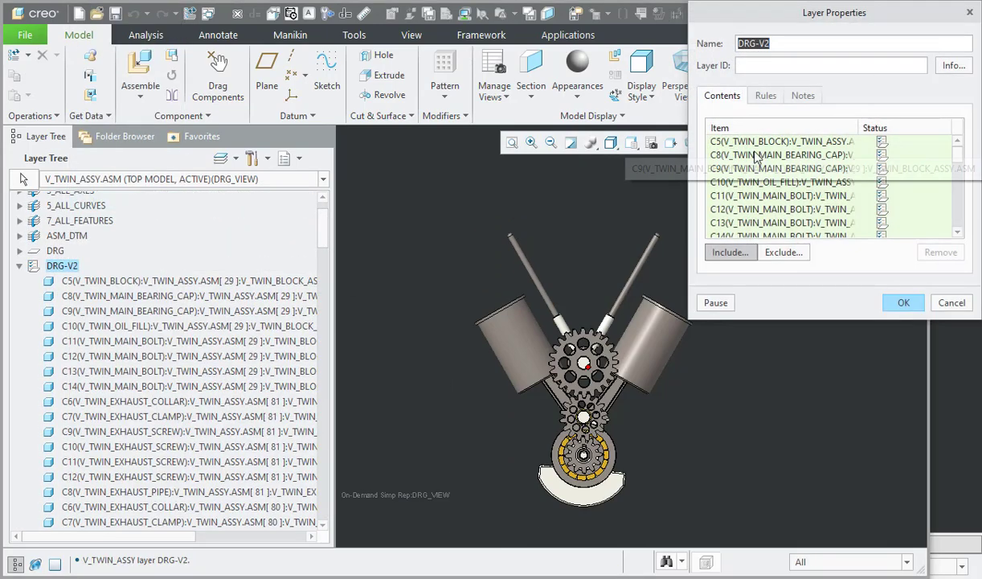
{"action": "left_click", "coordinate": [766, 95]}
{"action": "left_click", "coordinate": [800, 254]}
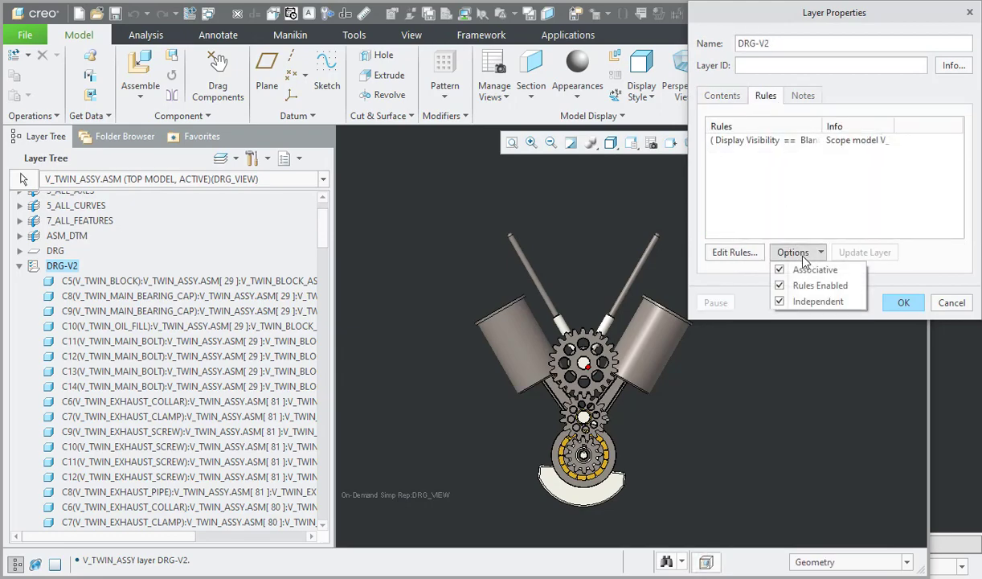
{"action": "left_click", "coordinate": [812, 302]}
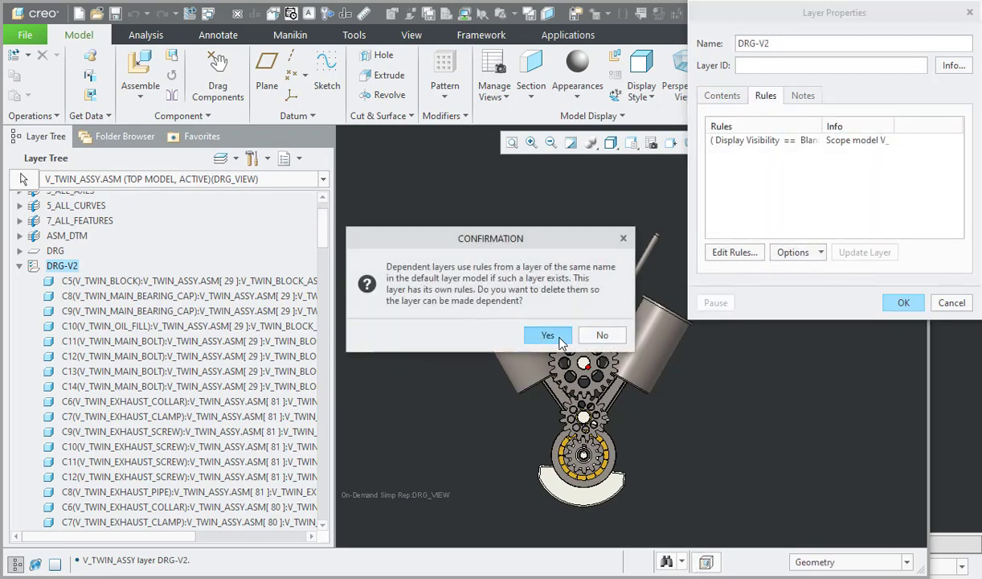
{"action": "left_click", "coordinate": [549, 335]}
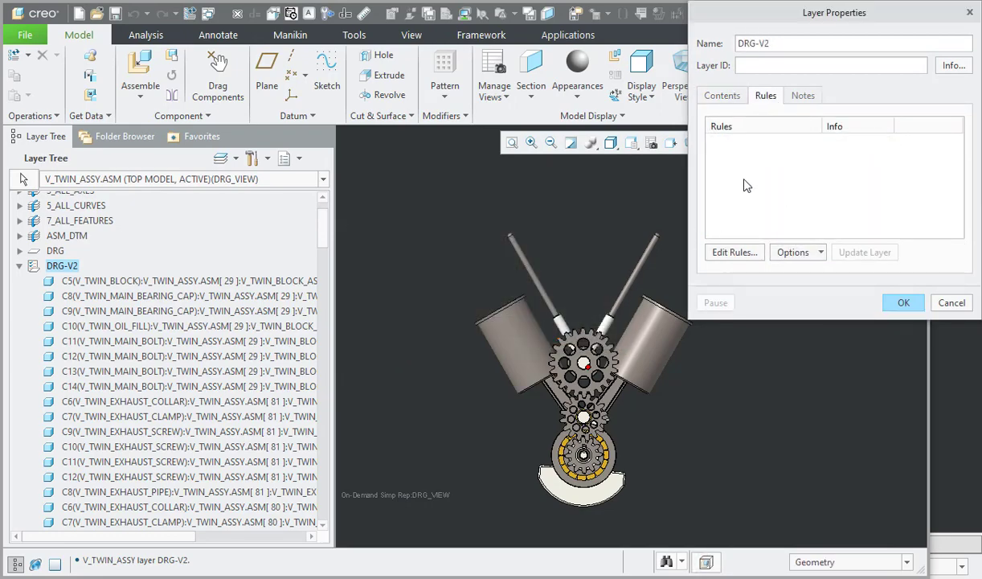
{"action": "left_click", "coordinate": [741, 98]}
{"action": "left_click", "coordinate": [905, 302]}
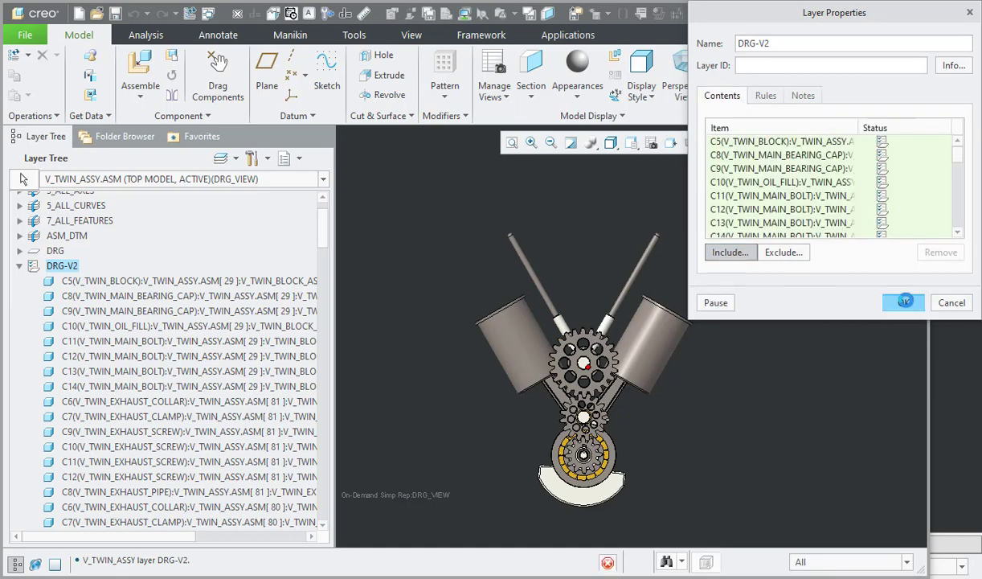
Step: Check the item status in the contents of layer DRG-V2
{"action": "right_click", "coordinate": [53, 267]}
{"action": "left_click", "coordinate": [125, 197]}
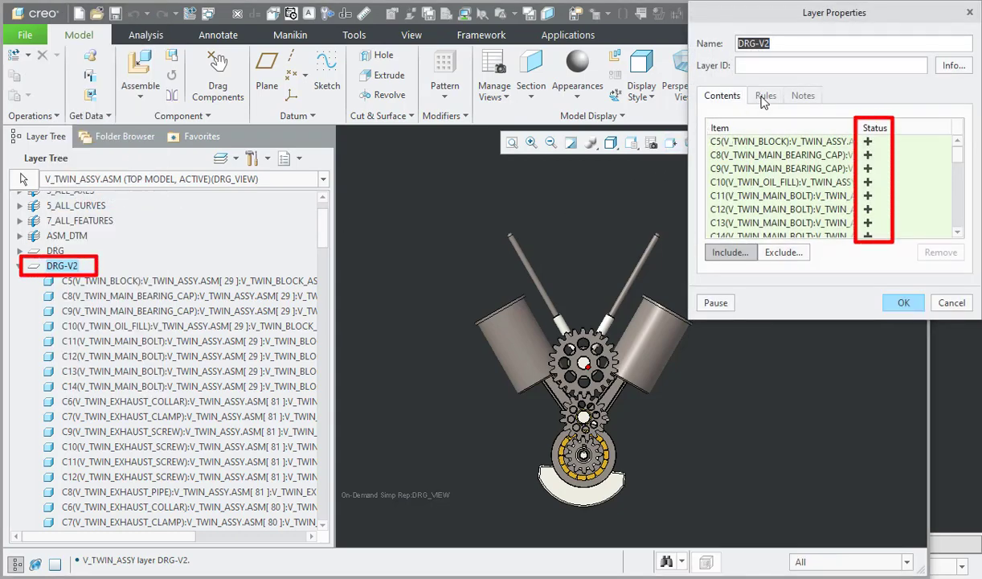
{"action": "left_click", "coordinate": [902, 302]}
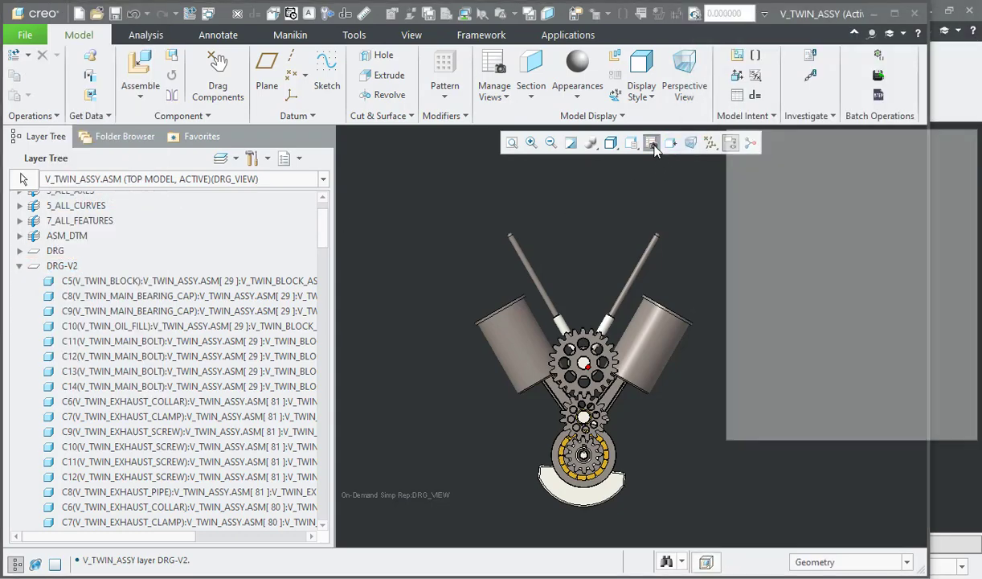
Step: Activate the Master Rep simplified representation and hide layer DRG-V2 in the assembly
{"action": "left_click", "coordinate": [784, 281]}
{"action": "double_click", "coordinate": [784, 280]}
{"action": "left_click", "coordinate": [958, 433]}
{"action": "right_click", "coordinate": [56, 424]}
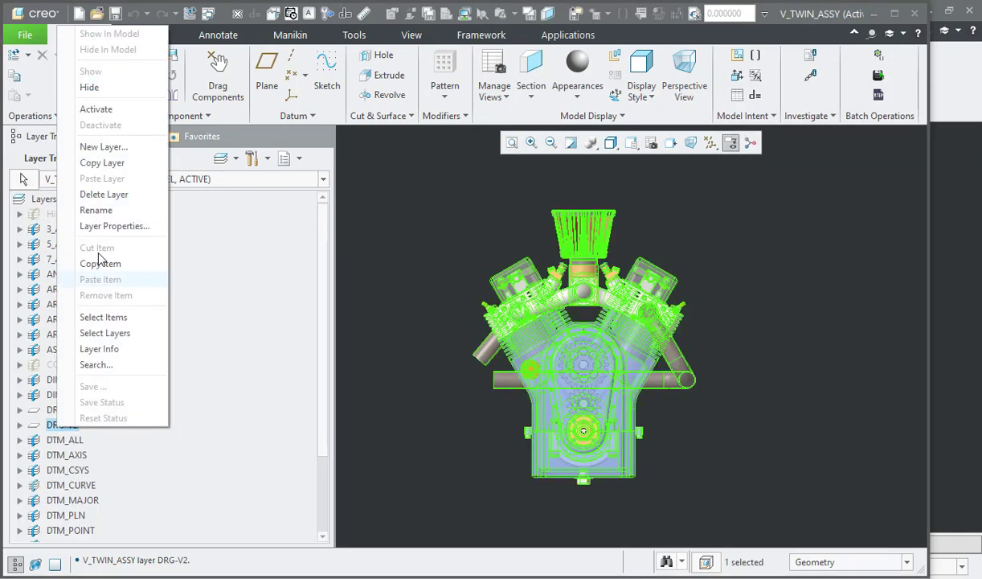
{"action": "left_click", "coordinate": [95, 401]}
{"action": "left_click", "coordinate": [422, 200]}
Step: Create a new layer state named drg-v2 from the current layer visibility
{"action": "left_click", "coordinate": [653, 144]}
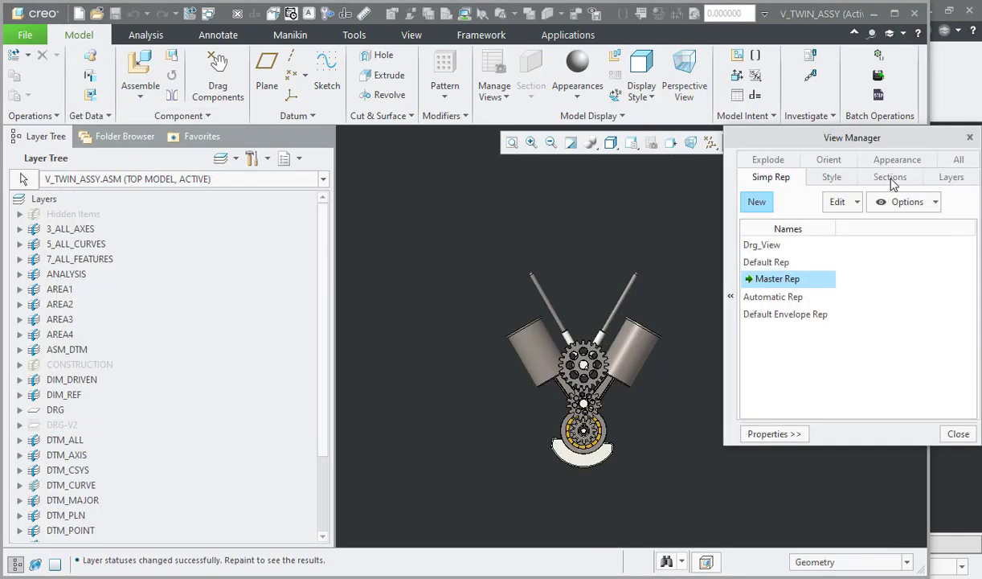
{"action": "left_click", "coordinate": [949, 178]}
{"action": "type", "text": "drg-v"}
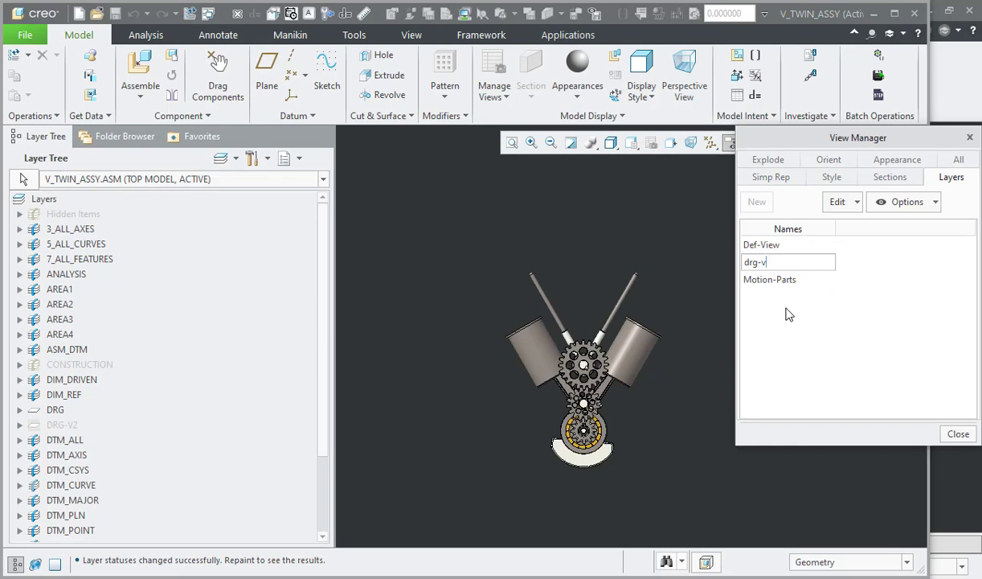
{"action": "type", "text": "2"}
{"action": "key", "text": "Return"}
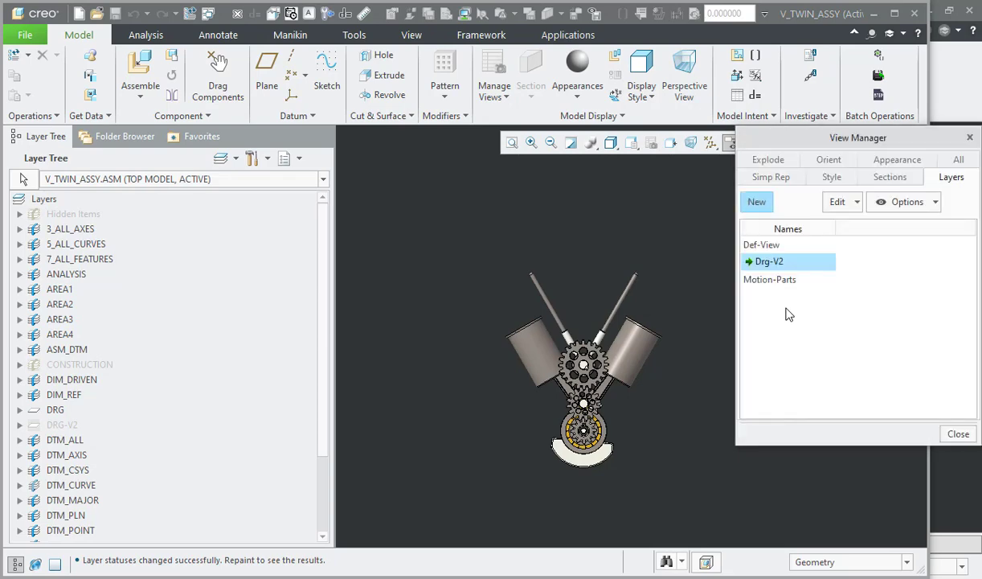
{"action": "left_click", "coordinate": [957, 435]}
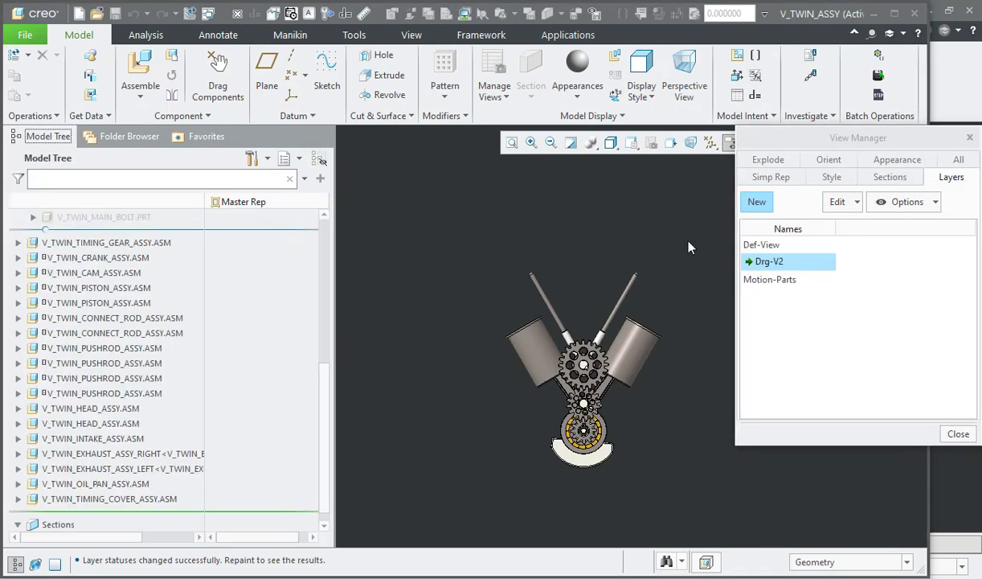
Step: Activate the Def-View layer state and save it, then alternate between Drg-V2 and Def-View to compare them
{"action": "left_click", "coordinate": [760, 177]}
{"action": "left_click", "coordinate": [951, 177]}
{"action": "double_click", "coordinate": [785, 246]}
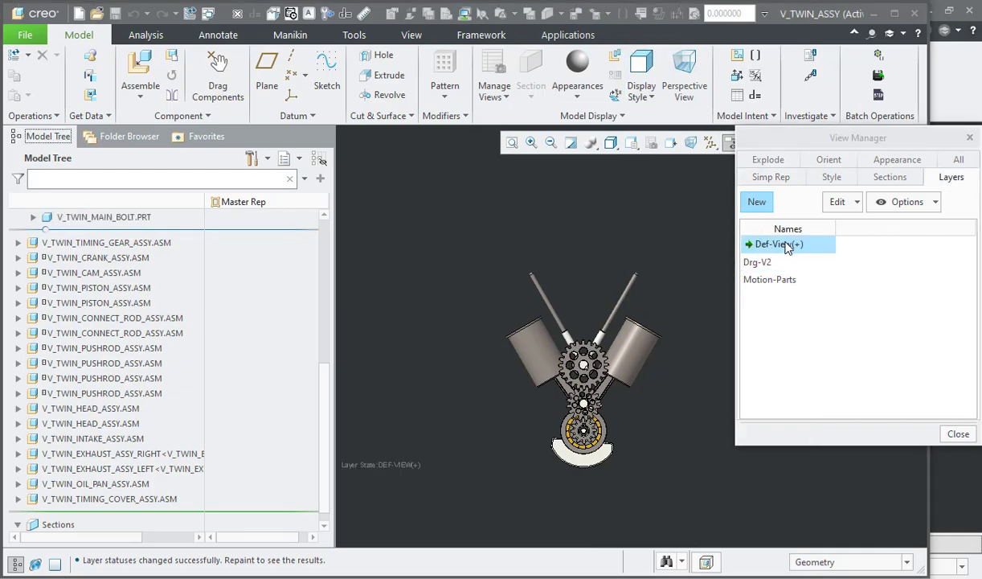
{"action": "scroll", "coordinate": [685, 275], "scroll_direction": "up", "scroll_amount": 2}
{"action": "scroll", "coordinate": [684, 274], "scroll_direction": "down", "scroll_amount": 2}
{"action": "right_click", "coordinate": [798, 244]}
{"action": "left_click", "coordinate": [834, 270]}
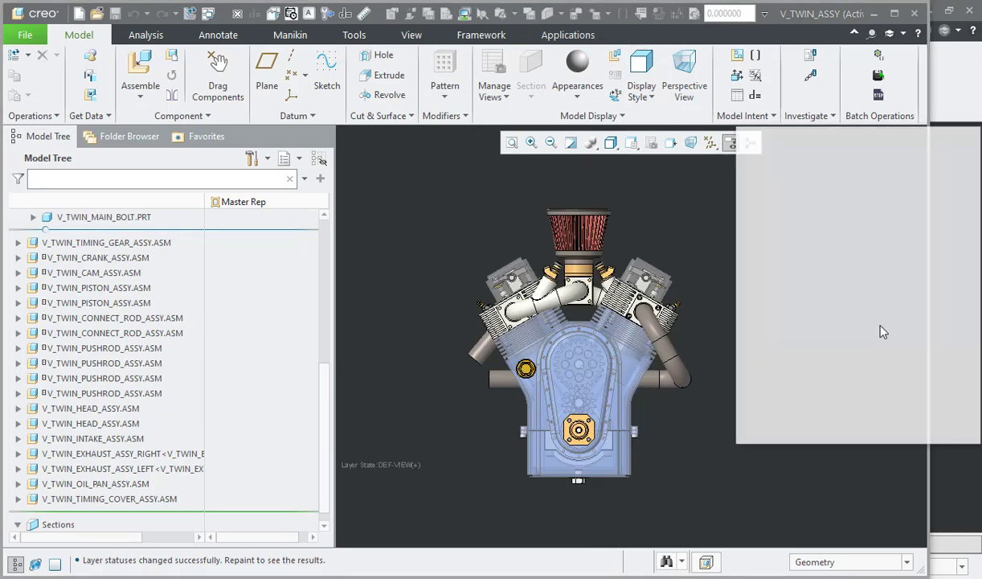
{"action": "double_click", "coordinate": [784, 262]}
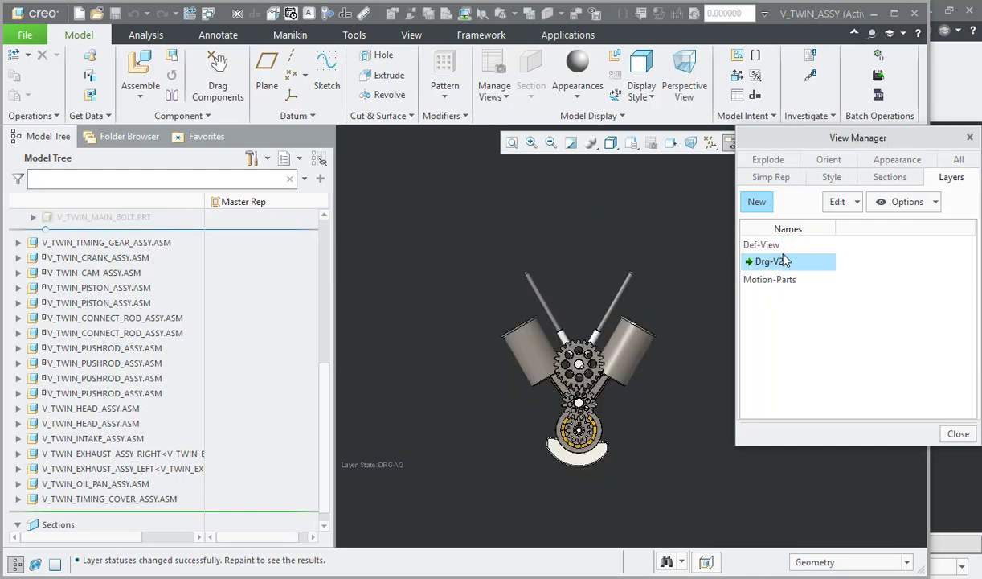
{"action": "double_click", "coordinate": [783, 246]}
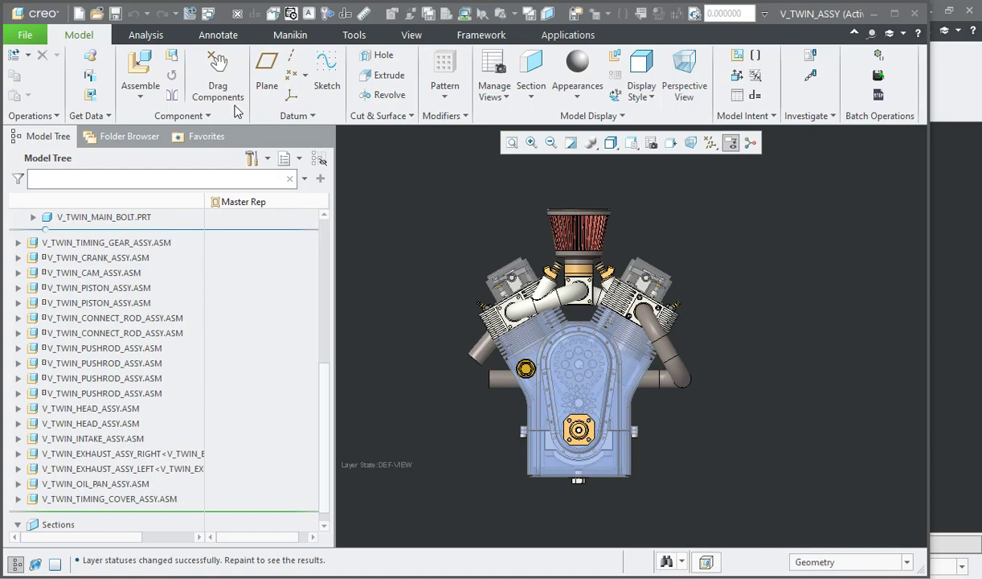
Step: Switch to the V_TWIN_ASSY drawing and place a new general view in the empty area beside the ballooned full-engine view
{"action": "left_click", "coordinate": [208, 14]}
{"action": "left_click", "coordinate": [214, 30]}
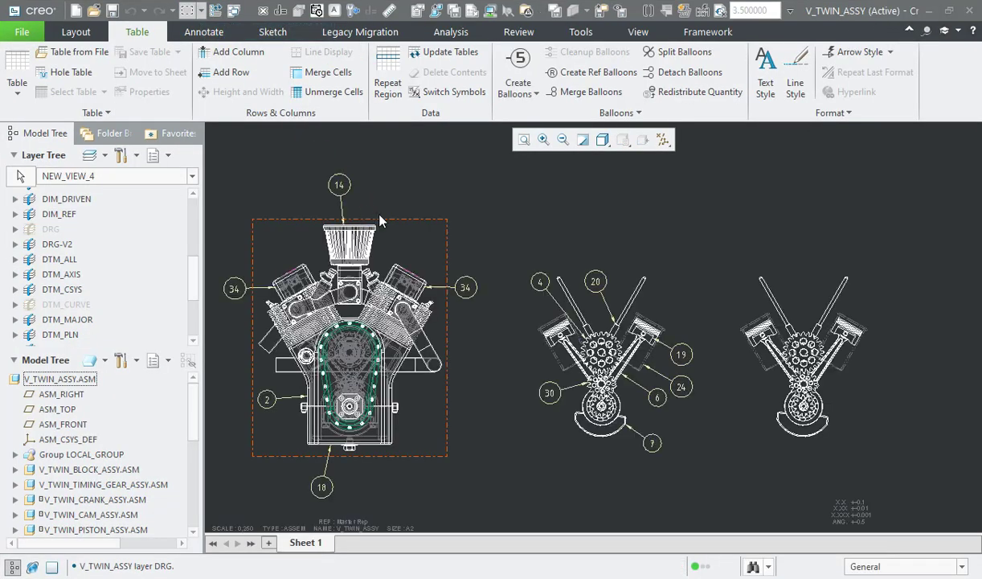
{"action": "middle_click_drag", "start_coordinate": [538, 262], "coordinate": [778, 243]}
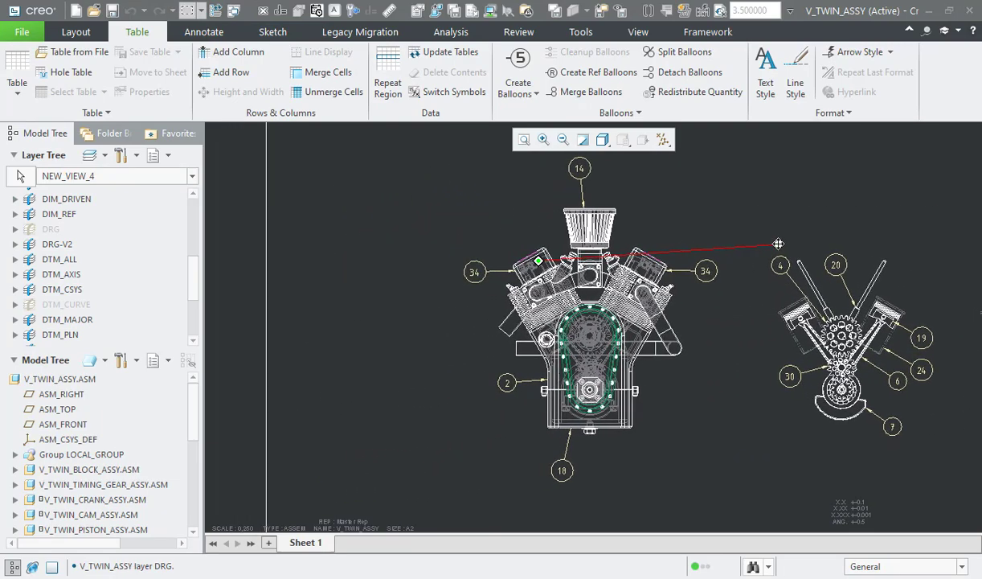
{"action": "right_click", "coordinate": [394, 227]}
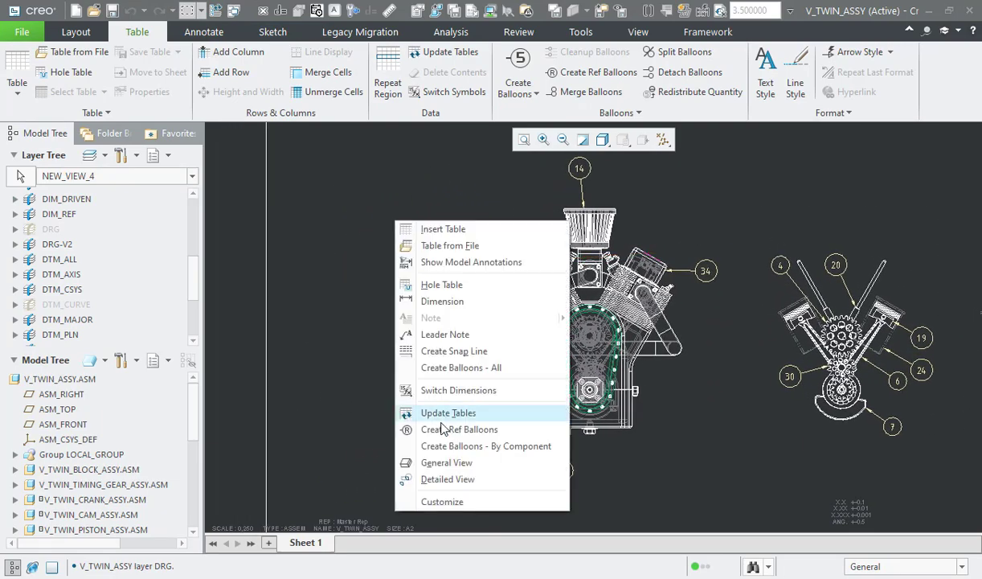
{"action": "left_click", "coordinate": [430, 463]}
{"action": "key", "text": "Return"}
{"action": "left_click", "coordinate": [382, 346]}
Step: Orient the new general view to show the front of the engine, using a saved model view
{"action": "scroll", "coordinate": [701, 398], "scroll_direction": "down", "scroll_amount": 4}
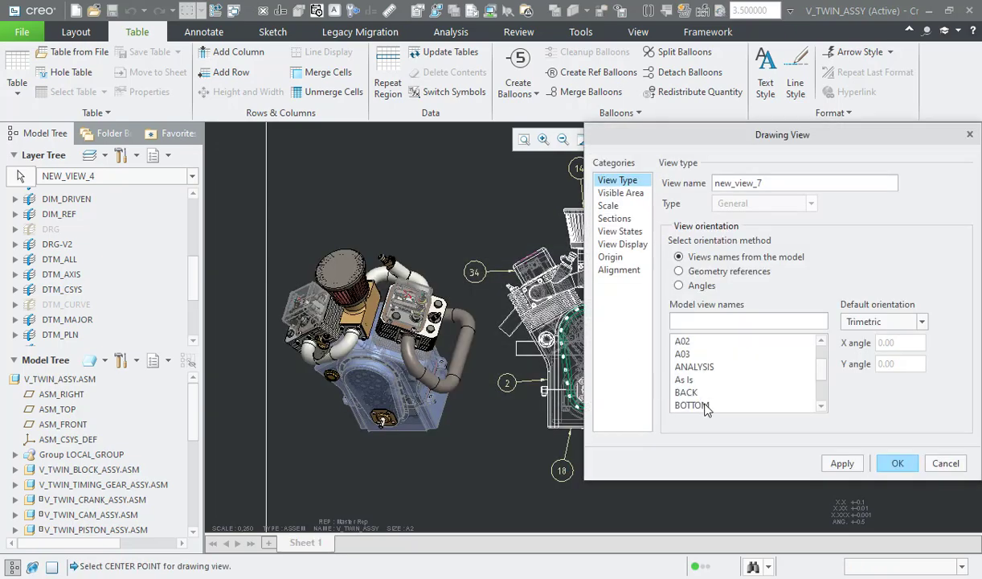
{"action": "left_click", "coordinate": [690, 353]}
{"action": "left_click", "coordinate": [843, 463]}
Step: Set the new front view's display style to No Hidden and finish its view settings
{"action": "left_click", "coordinate": [620, 244]}
{"action": "left_click", "coordinate": [772, 199]}
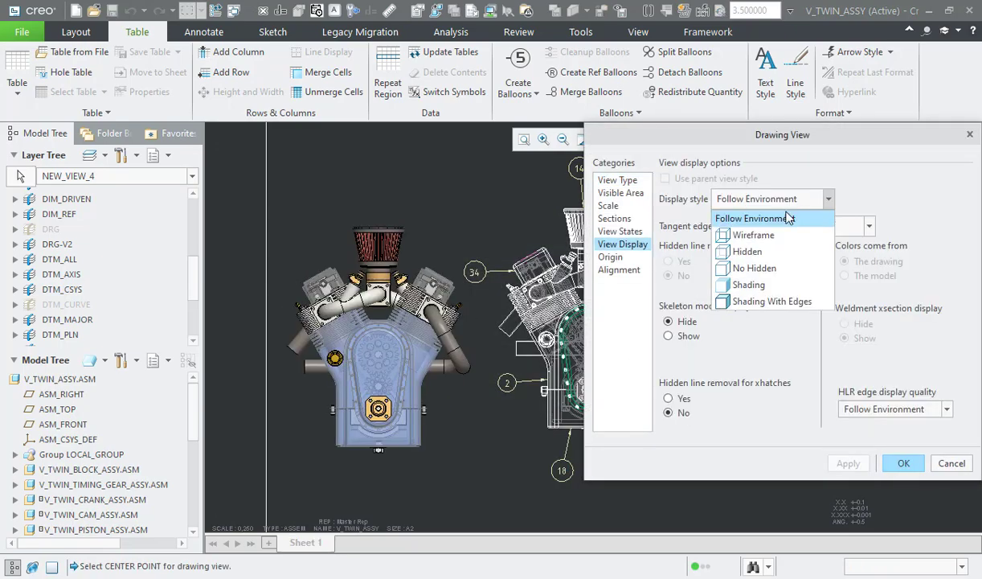
{"action": "left_click", "coordinate": [756, 274]}
{"action": "left_click", "coordinate": [842, 463]}
{"action": "left_click", "coordinate": [620, 231]}
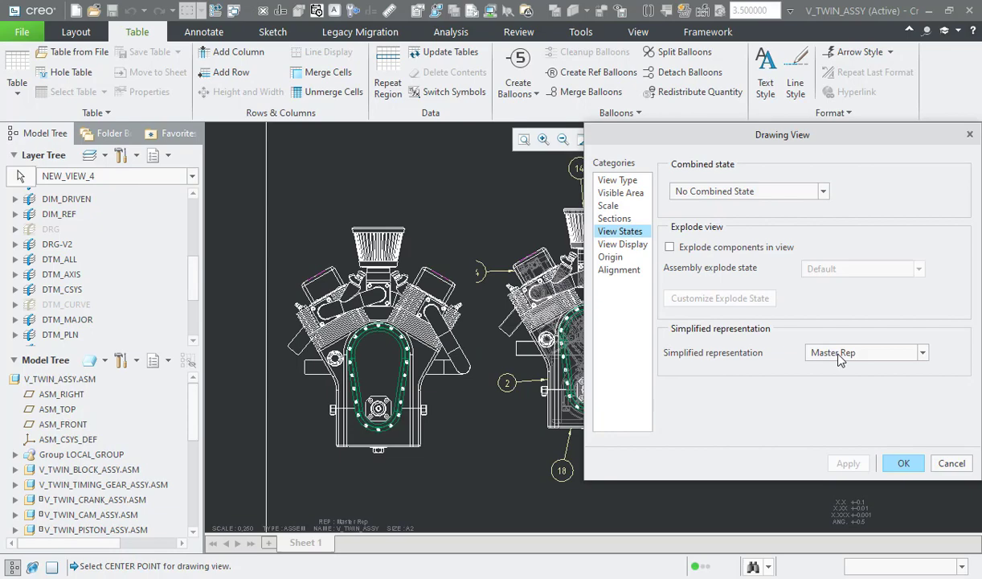
{"action": "left_click", "coordinate": [900, 463]}
{"action": "left_click", "coordinate": [304, 174]}
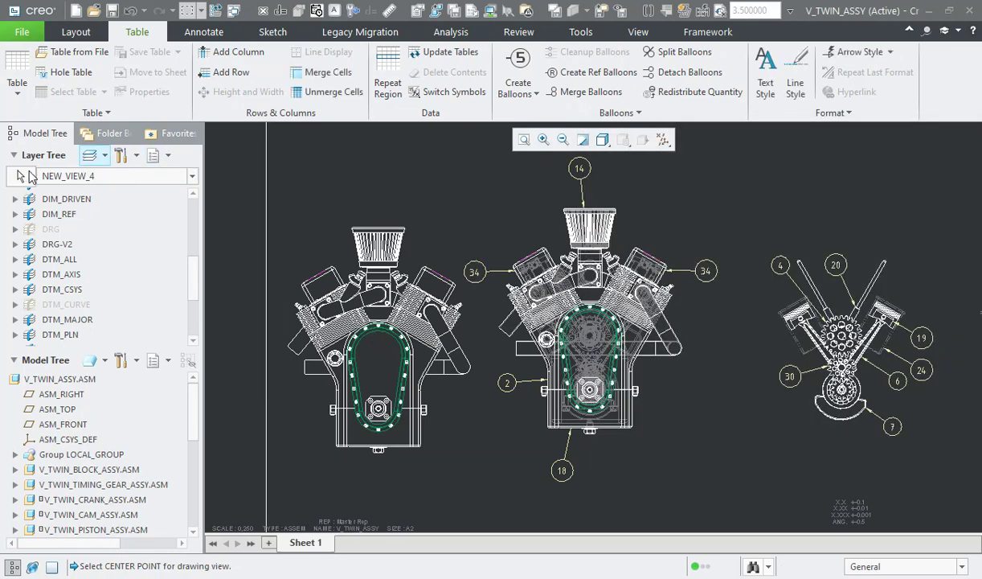
Step: Make the new front view the target of the layer tree and hide layer DRG-V2 in it
{"action": "left_click", "coordinate": [26, 175]}
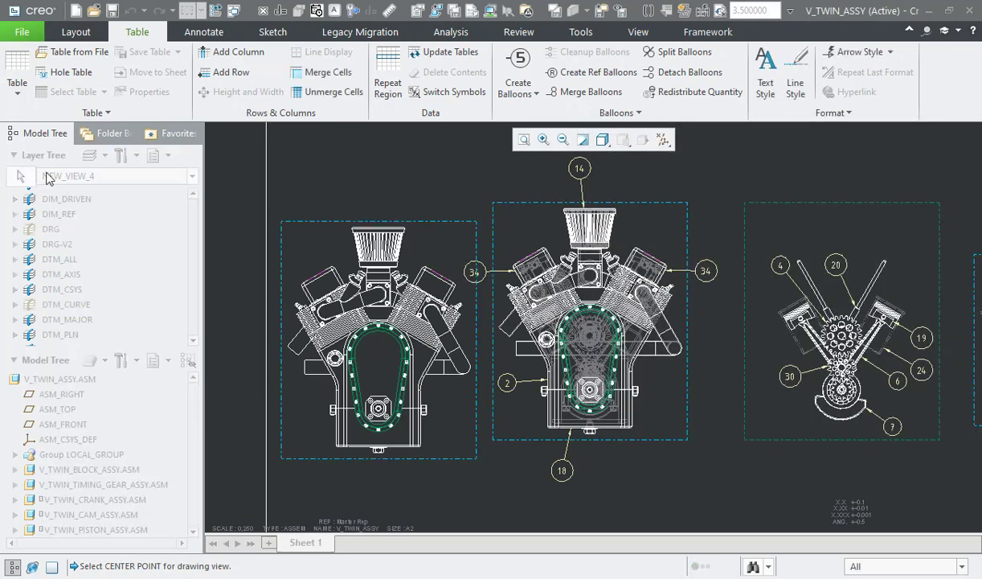
{"action": "left_click", "coordinate": [294, 234]}
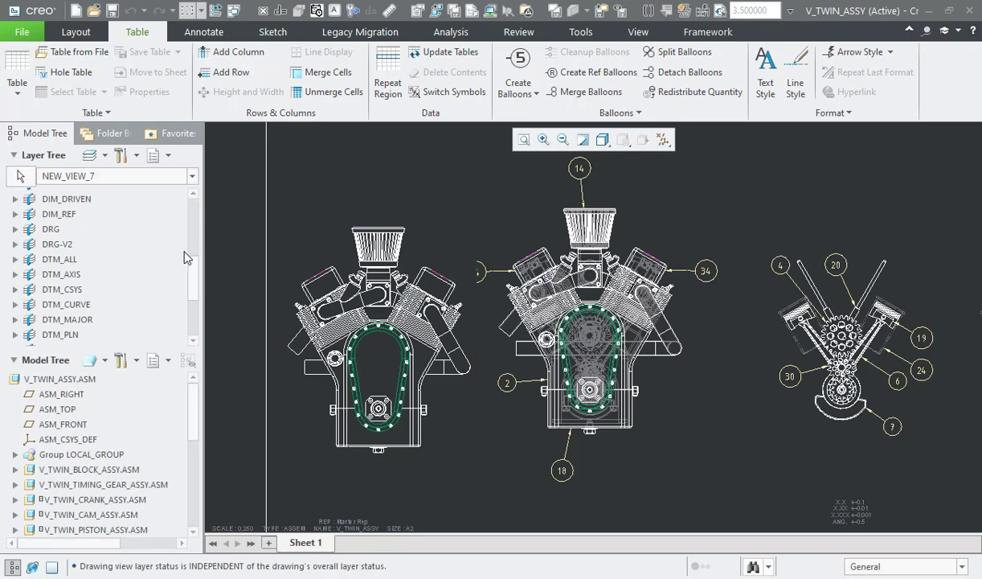
{"action": "left_click", "coordinate": [58, 244]}
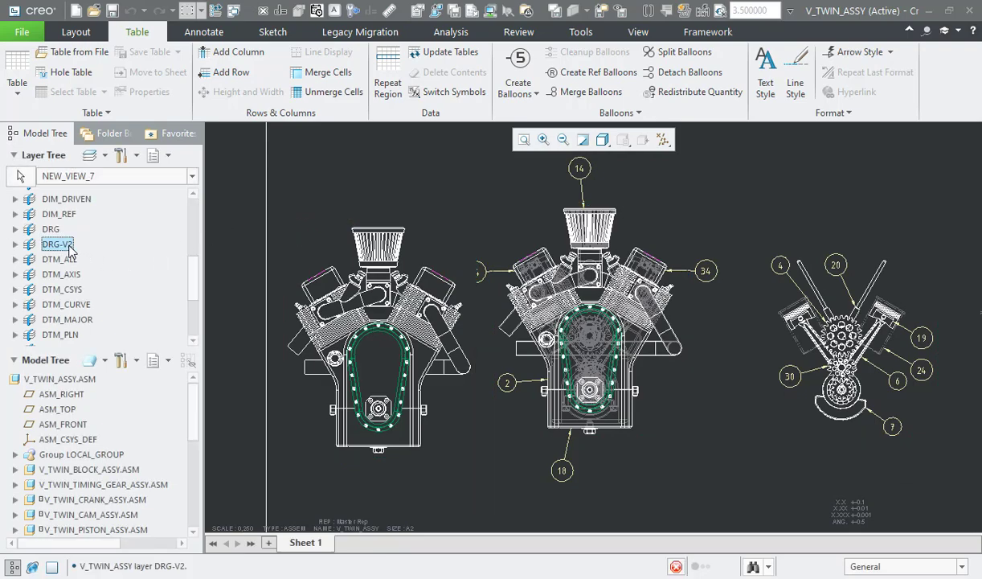
{"action": "right_click", "coordinate": [69, 251]}
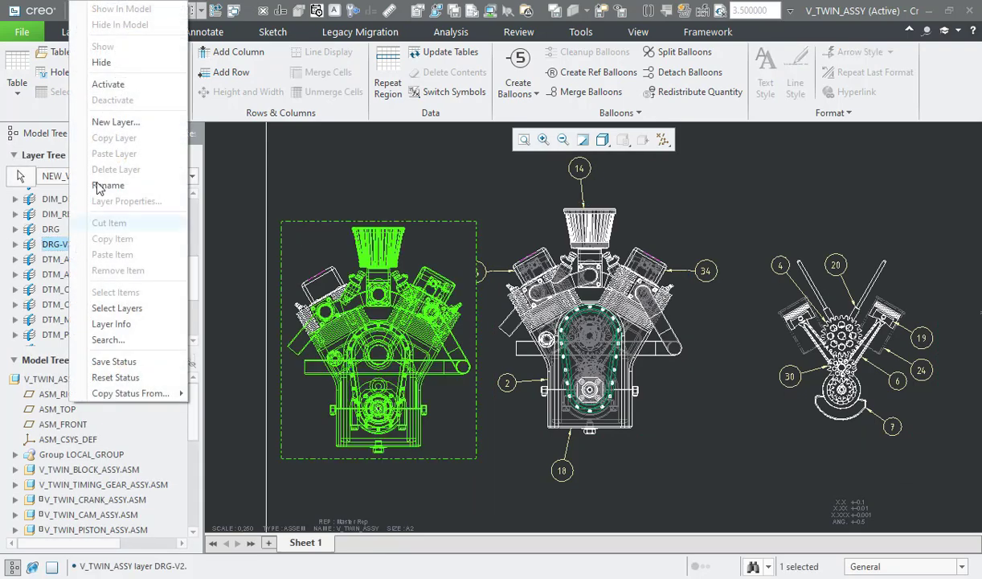
{"action": "left_click", "coordinate": [111, 69]}
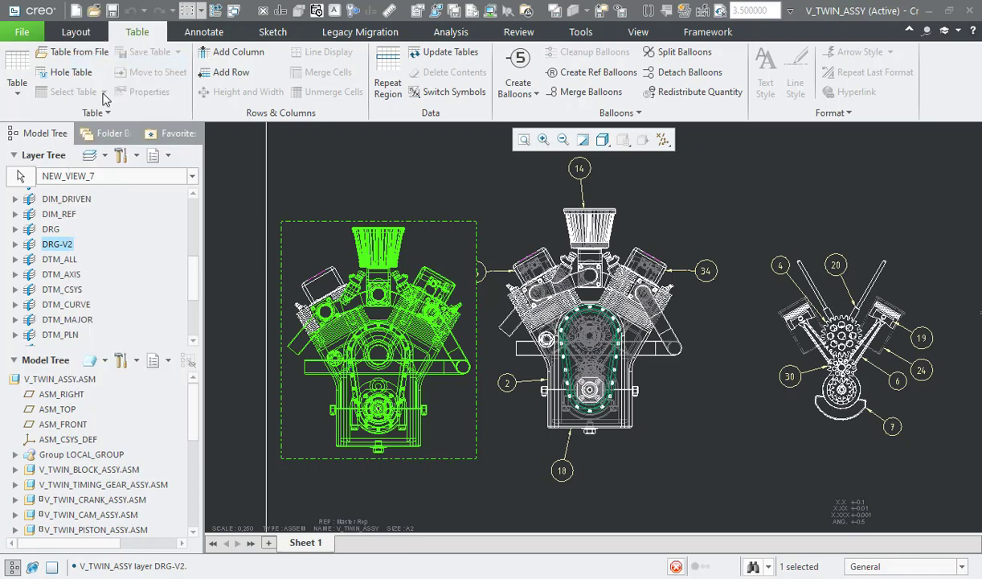
Step: Hide layer DTM_CURVE in the new view and save the layer status
{"action": "left_click", "coordinate": [69, 306]}
{"action": "right_click", "coordinate": [71, 305]}
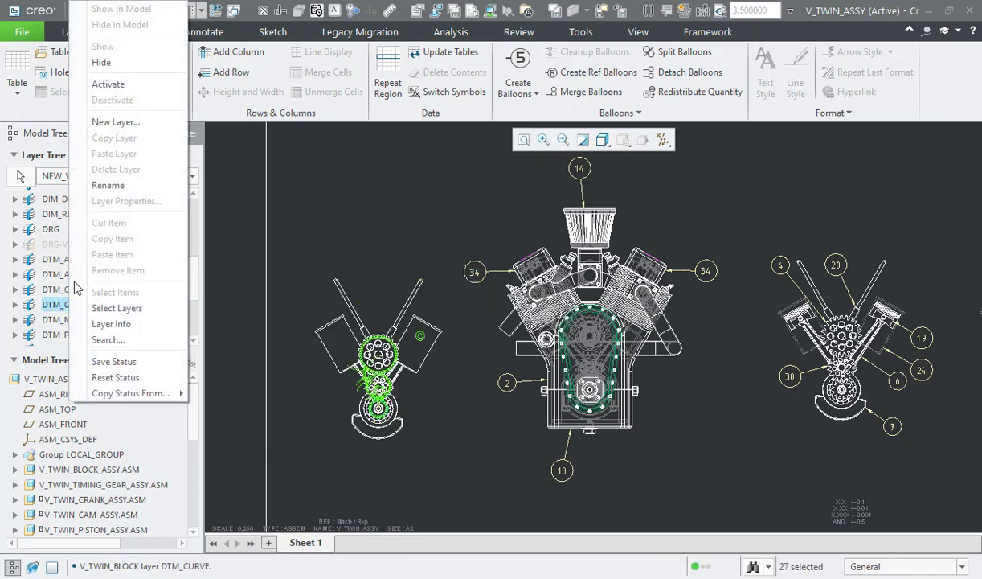
{"action": "left_click", "coordinate": [103, 62]}
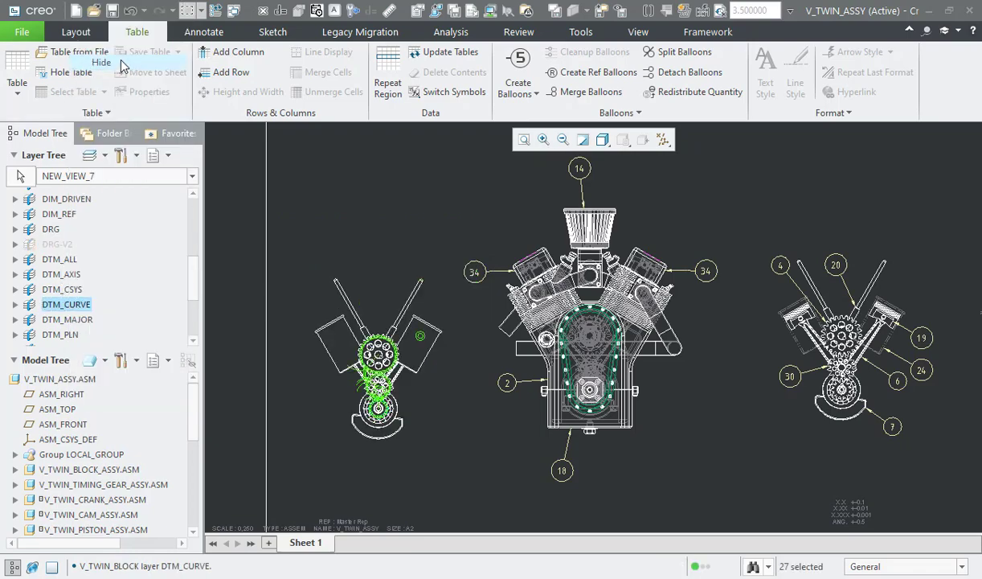
{"action": "left_click", "coordinate": [167, 158]}
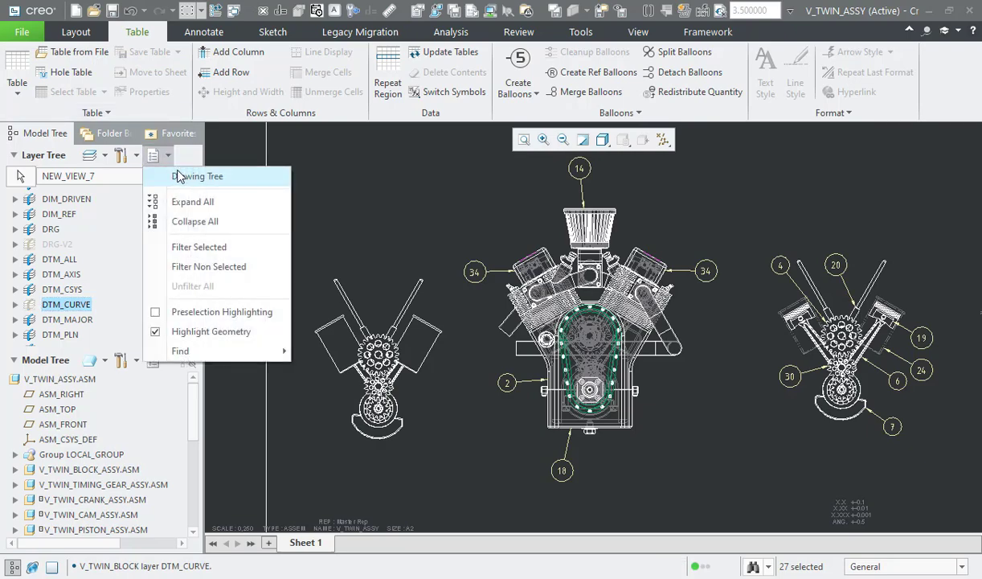
{"action": "left_click", "coordinate": [133, 211]}
{"action": "right_click", "coordinate": [133, 211]}
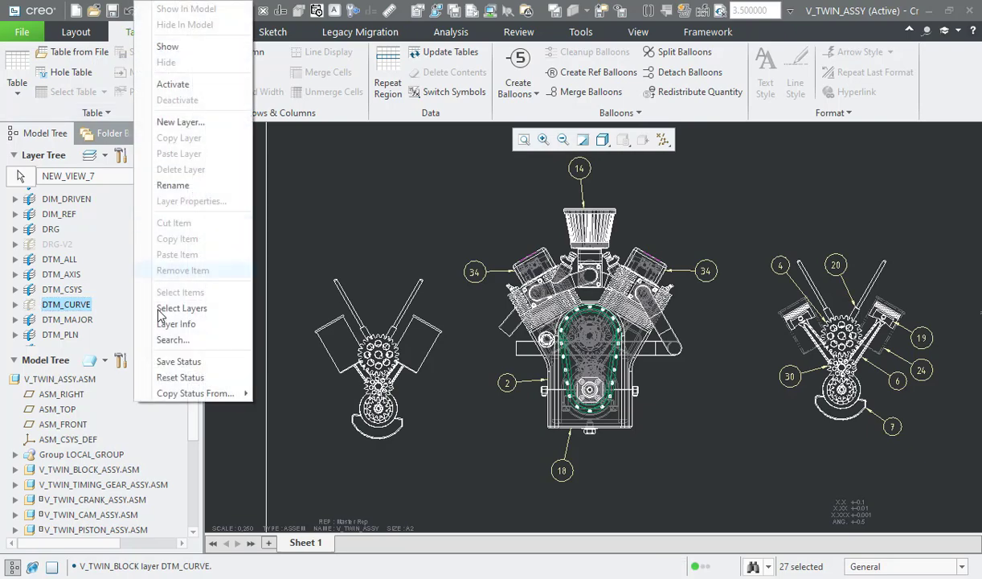
{"action": "left_click", "coordinate": [180, 363]}
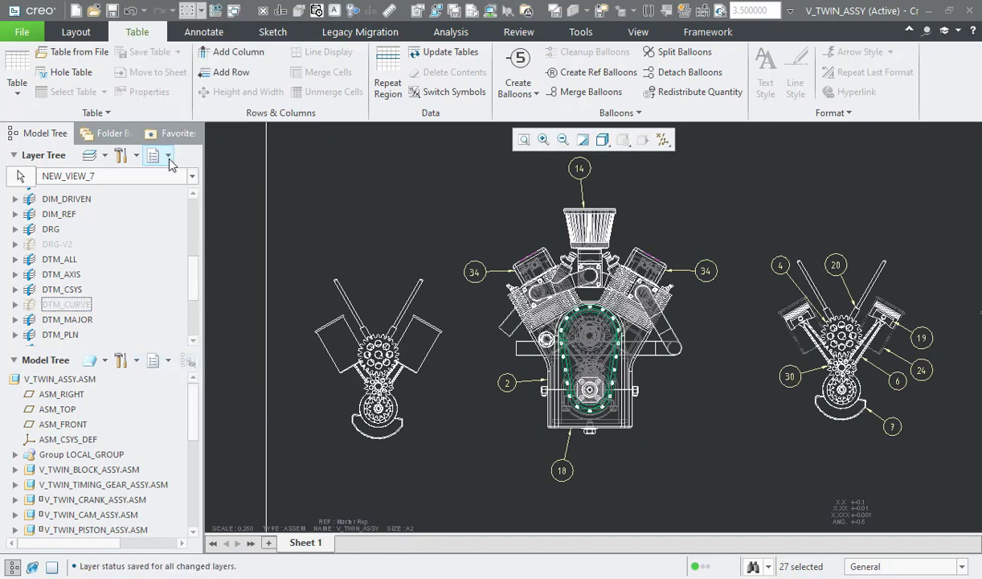
Step: Show the drawing tree, then pick both cylinders in the new view to change their member display style
{"action": "left_click", "coordinate": [165, 155]}
{"action": "left_click", "coordinate": [189, 177]}
{"action": "left_click", "coordinate": [76, 32]}
{"action": "left_click", "coordinate": [551, 54]}
{"action": "left_click", "coordinate": [330, 324]}
{"action": "left_click", "coordinate": [426, 324], "text": "ctrl"}
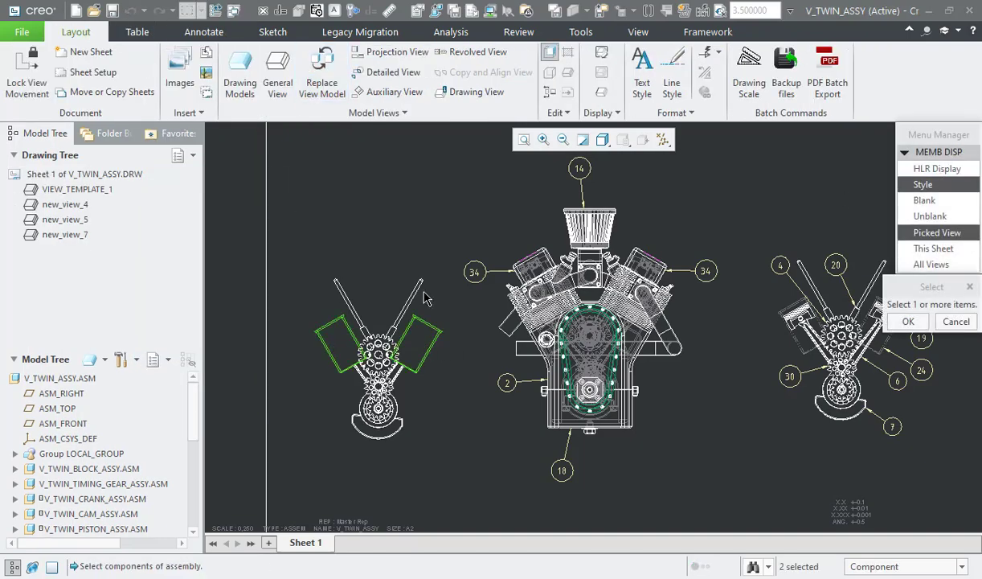
{"action": "left_click", "coordinate": [907, 321]}
Step: Change the HLR display of both cylinders in the new view and finish the component display settings
{"action": "left_click", "coordinate": [938, 169]}
{"action": "left_click", "coordinate": [331, 354]}
{"action": "left_click", "coordinate": [428, 352], "text": "ctrl"}
{"action": "left_click", "coordinate": [933, 348]}
Step: Add a reference balloon to the right pushrod of the new view, place it above the pushrods and adjust its attachment
{"action": "left_click", "coordinate": [136, 32]}
{"action": "left_click", "coordinate": [594, 73]}
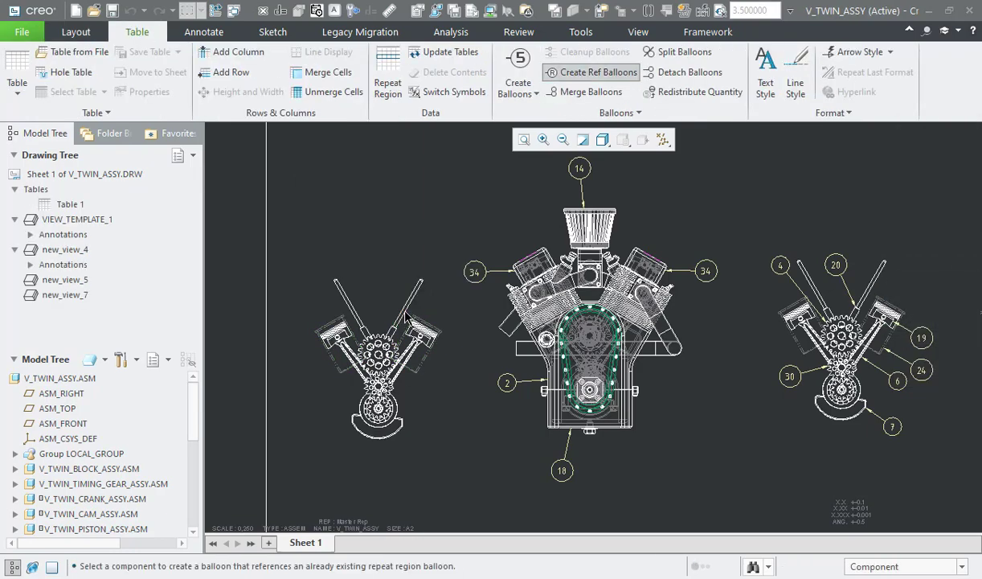
{"action": "left_click", "coordinate": [405, 310]}
{"action": "left_click_drag", "start_coordinate": [509, 351], "coordinate": [374, 274]}
{"action": "right_click", "coordinate": [373, 274]}
{"action": "left_click", "coordinate": [398, 245]}
{"action": "left_click", "coordinate": [404, 309]}
Step: Create further reference balloons for the crank, cam and right-hand cylinder components of the new view
{"action": "left_click", "coordinate": [593, 72]}
{"action": "left_click", "coordinate": [345, 299]}
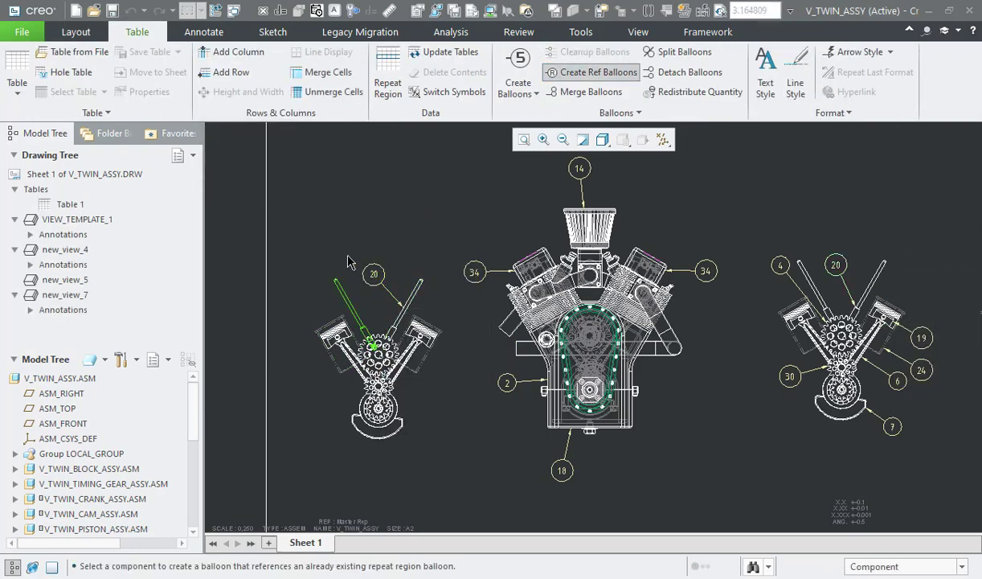
{"action": "left_click", "coordinate": [394, 437]}
{"action": "left_click", "coordinate": [434, 347]}
{"action": "left_click", "coordinate": [411, 356]}
{"action": "left_click", "coordinate": [356, 355]}
{"action": "middle_click", "coordinate": [346, 324]}
Step: Arrange the newly added reference balloons close around the new view
{"action": "left_click_drag", "start_coordinate": [245, 355], "coordinate": [311, 295]}
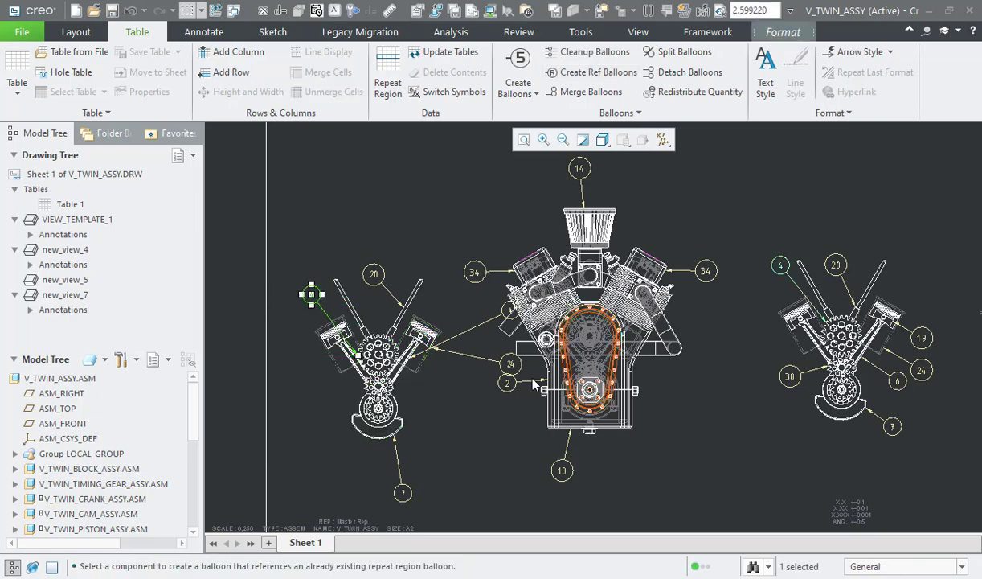
{"action": "left_click_drag", "start_coordinate": [510, 365], "coordinate": [455, 375]}
{"action": "left_click_drag", "start_coordinate": [403, 493], "coordinate": [410, 461]}
{"action": "left_click", "coordinate": [441, 420]}
{"action": "left_click_drag", "start_coordinate": [510, 312], "coordinate": [431, 409]}
{"action": "left_click", "coordinate": [257, 394]}
Step: Select the parts list table outside the sheet border and move it toward the engine views
{"action": "scroll", "coordinate": [257, 392], "scroll_direction": "up", "scroll_amount": 4}
{"action": "left_click", "coordinate": [787, 239]}
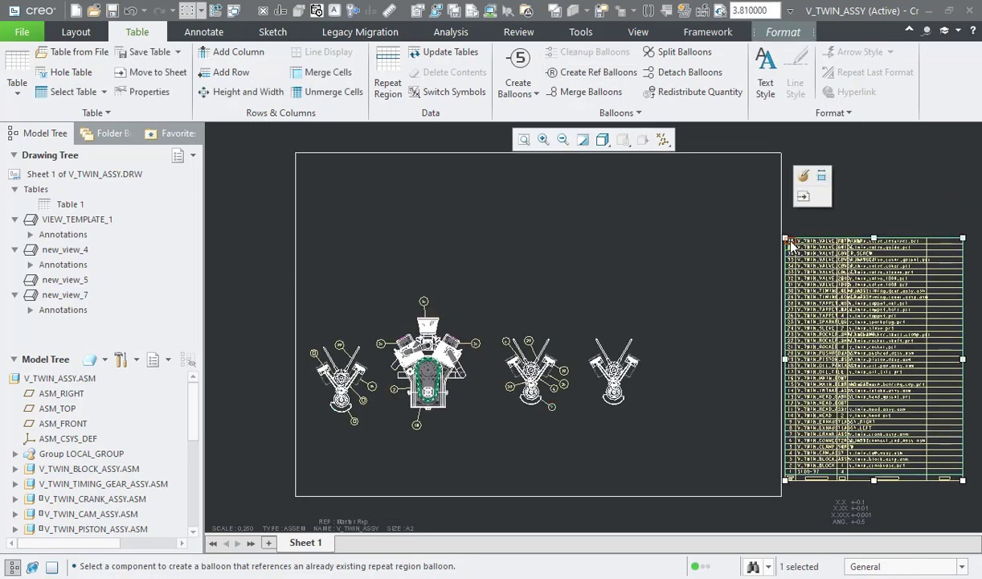
{"action": "left_click_drag", "start_coordinate": [962, 238], "coordinate": [287, 243]}
{"action": "middle_click_drag", "start_coordinate": [347, 467], "coordinate": [537, 455]}
{"action": "scroll", "coordinate": [526, 386], "scroll_direction": "down", "scroll_amount": 3}
{"action": "left_click", "coordinate": [645, 315]}
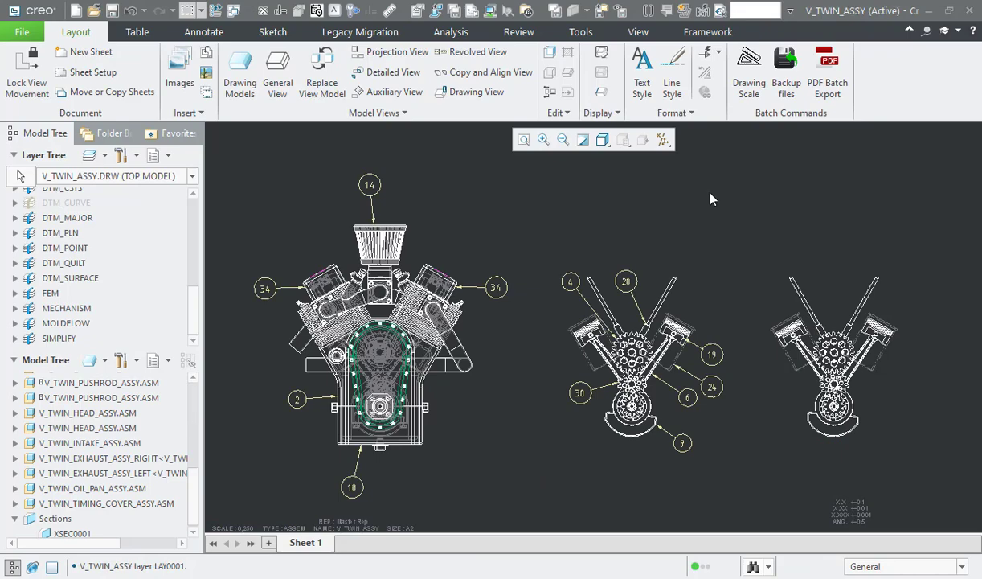
Step: Examine the two shaded isometric engine views and compare Detail A with Detail B
{"action": "mouse_move", "coordinate": [710, 184]}
{"action": "middle_mouse_down"}
{"action": "mouse_move", "coordinate": [767, 440]}
{"action": "mouse_move", "coordinate": [816, 478]}
{"action": "mouse_move", "coordinate": [856, 532]}
{"action": "mouse_move", "coordinate": [854, 521]}
{"action": "middle_mouse_up"}
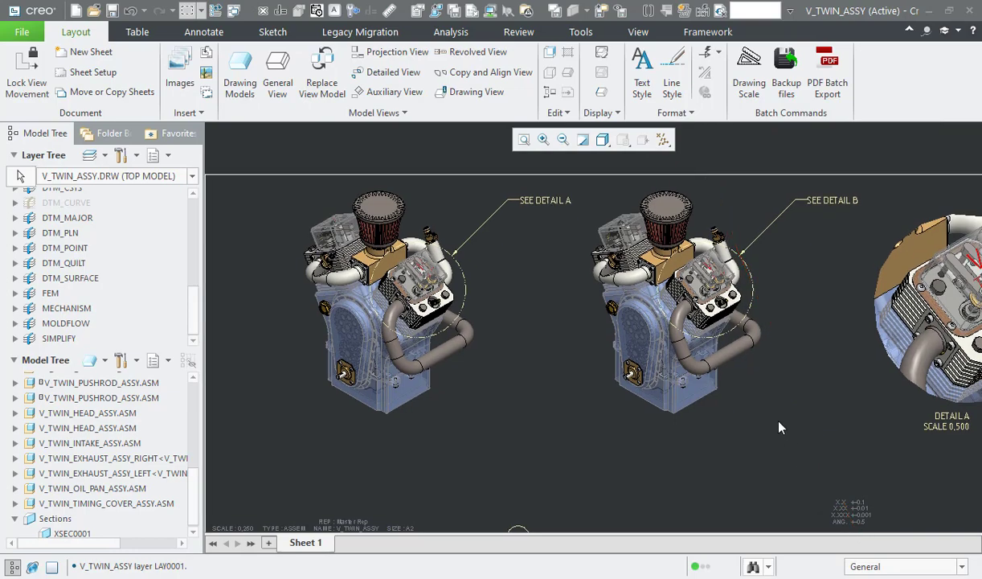
{"action": "scroll", "coordinate": [778, 424], "scroll_direction": "up", "scroll_amount": 4}
{"action": "mouse_move", "coordinate": [777, 420]}
{"action": "middle_mouse_down"}
{"action": "mouse_move", "coordinate": [872, 449]}
{"action": "mouse_move", "coordinate": [890, 471]}
{"action": "middle_mouse_up"}
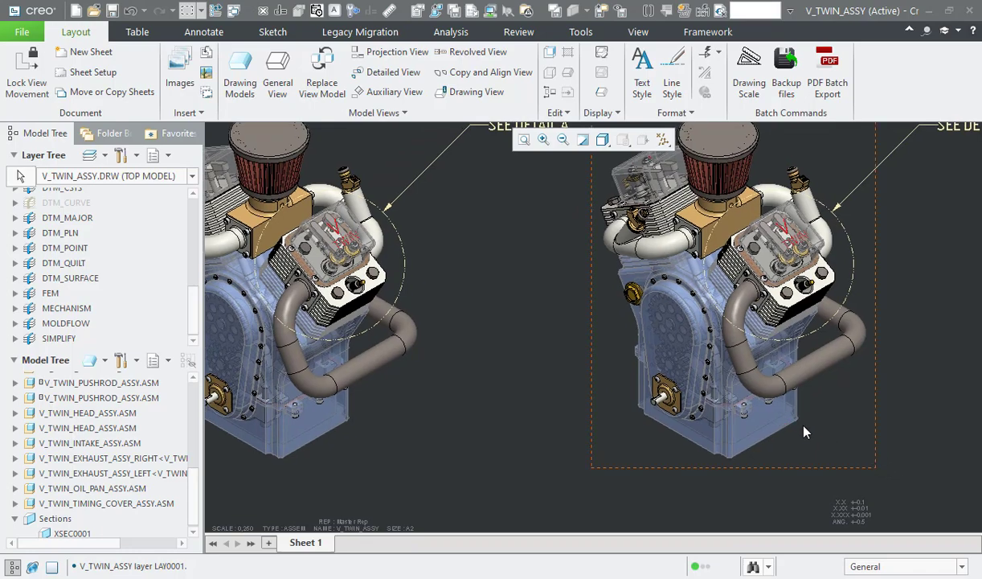
{"action": "scroll", "coordinate": [804, 432], "scroll_direction": "down", "scroll_amount": 2}
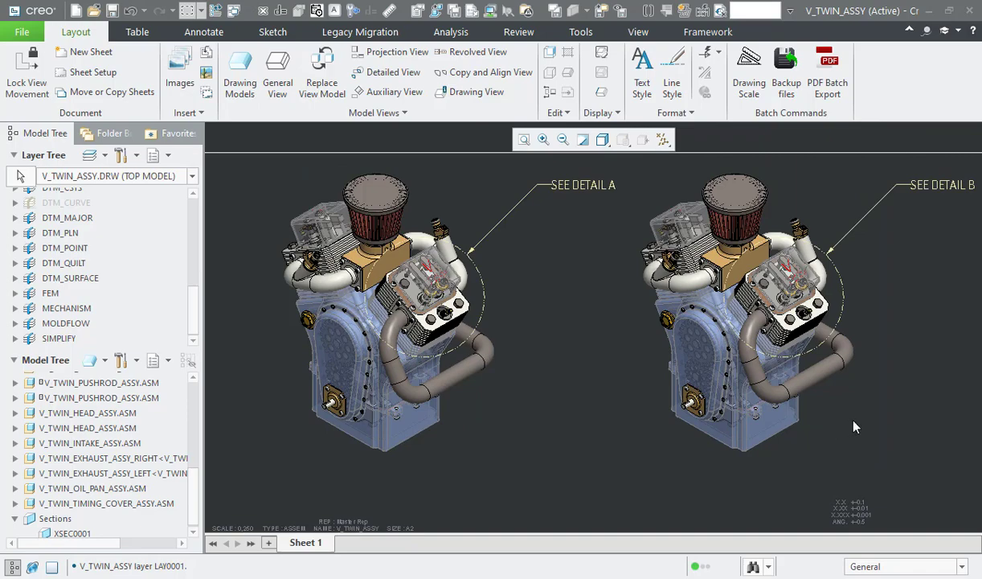
{"action": "middle_click_drag", "start_coordinate": [853, 419], "coordinate": [402, 400]}
{"action": "middle_click_drag", "start_coordinate": [326, 397], "coordinate": [254, 396]}
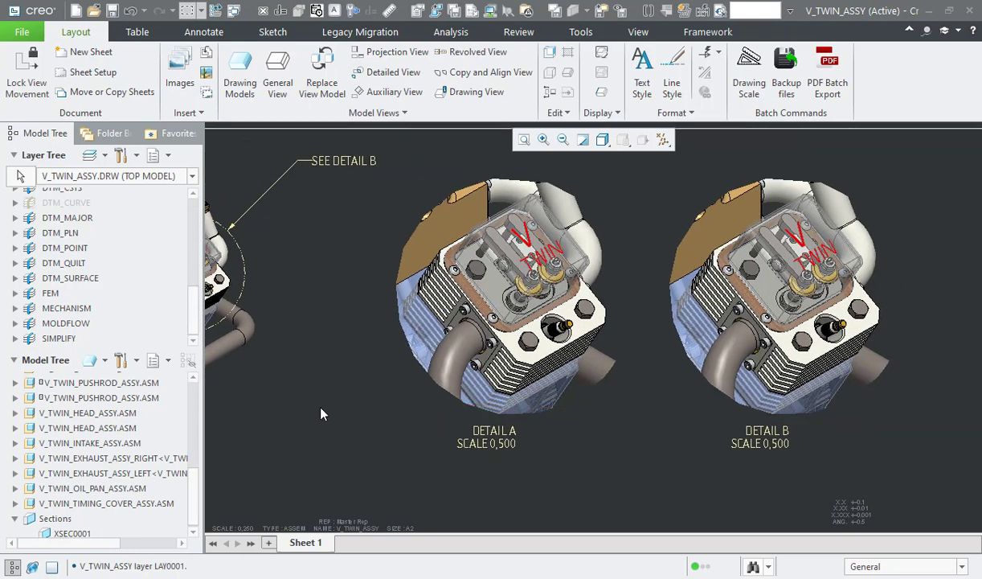
{"action": "middle_click_drag", "start_coordinate": [321, 407], "coordinate": [270, 408]}
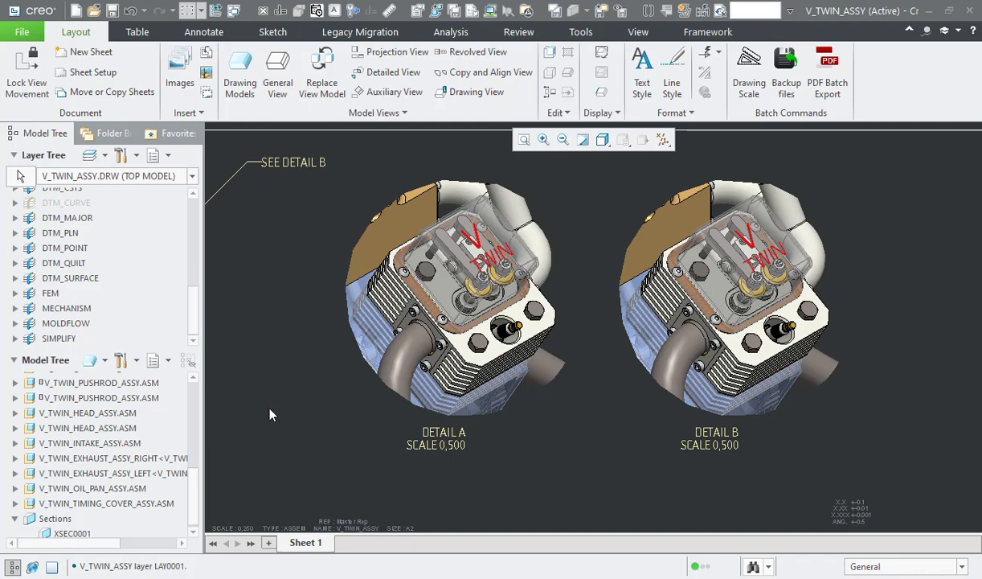
Step: Create a layer named marking that includes the V TWIN text quilt of the valve cover in Detail A
{"action": "scroll", "coordinate": [36, 229], "scroll_direction": "up", "scroll_amount": 5}
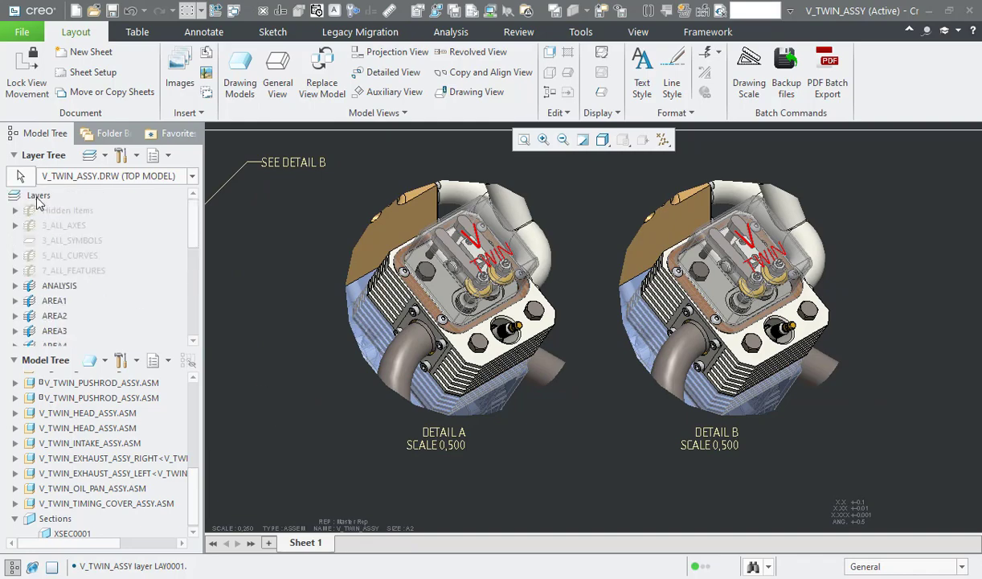
{"action": "right_click", "coordinate": [35, 195]}
{"action": "left_click", "coordinate": [81, 122]}
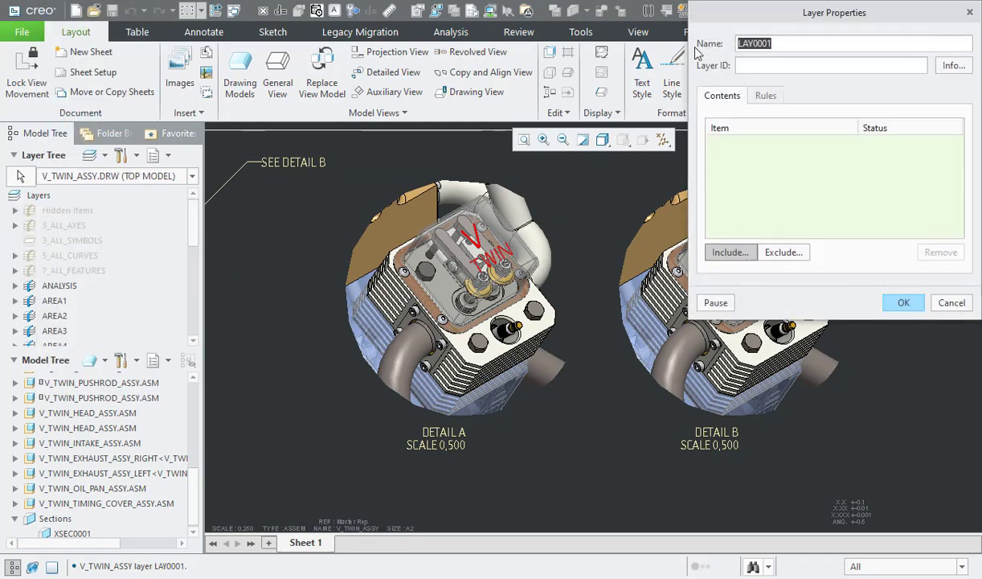
{"action": "type", "text": "marking"}
{"action": "left_click", "coordinate": [905, 568]}
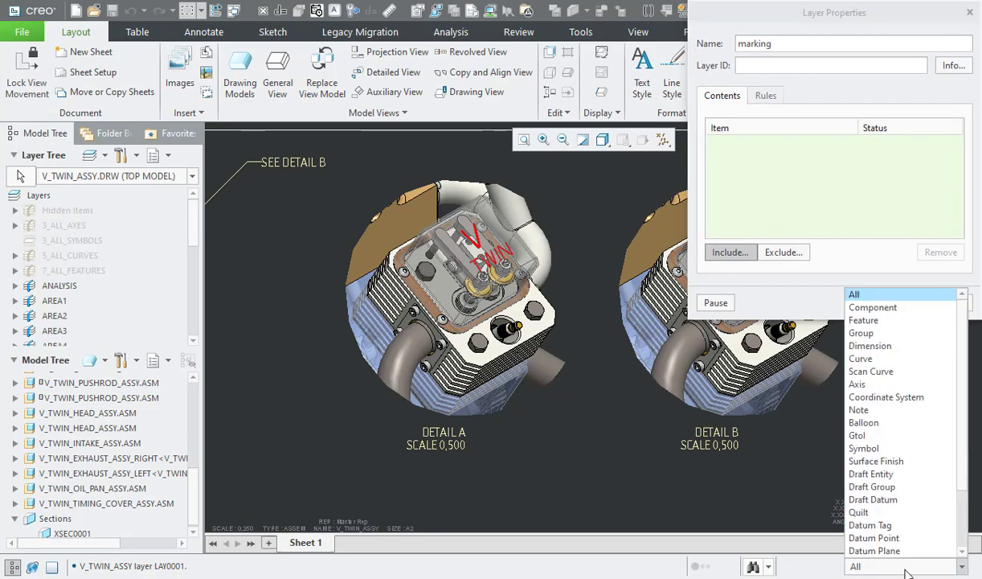
{"action": "left_click", "coordinate": [861, 512]}
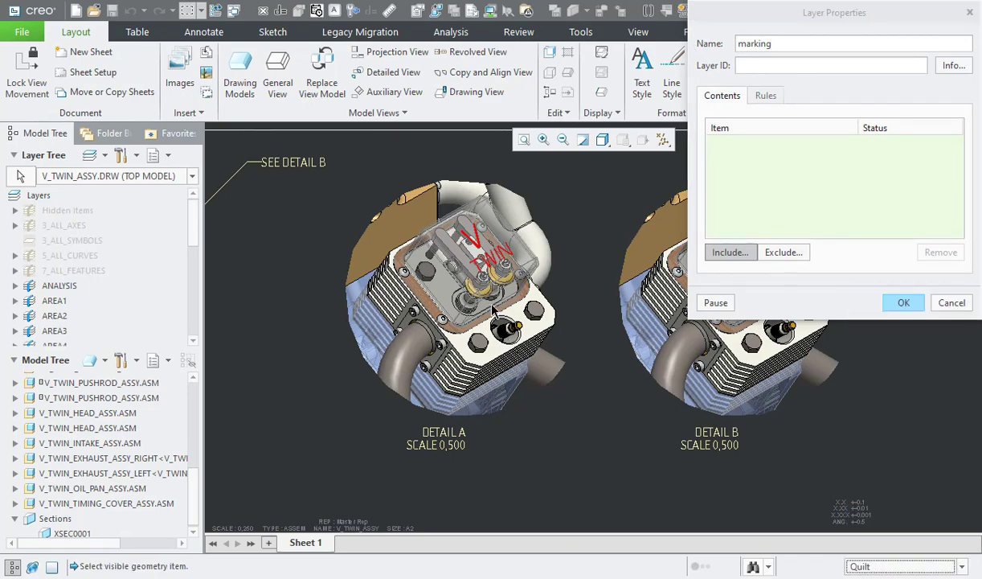
{"action": "left_click", "coordinate": [480, 238]}
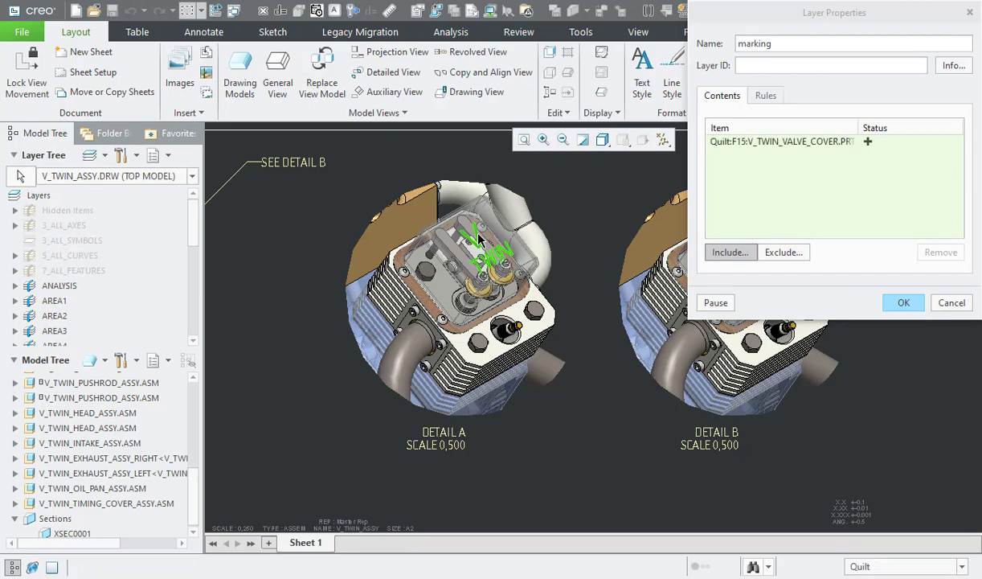
{"action": "left_click", "coordinate": [901, 302]}
Step: Make the isometric parent view of Detail B the target of the layer tree, with independent layer status
{"action": "mouse_move", "coordinate": [311, 402]}
{"action": "middle_mouse_down", "text": "ctrl"}
{"action": "mouse_move", "coordinate": [522, 386]}
{"action": "mouse_move", "coordinate": [610, 390]}
{"action": "mouse_move", "coordinate": [609, 407]}
{"action": "middle_mouse_up", "text": "ctrl"}
{"action": "left_click", "coordinate": [23, 177]}
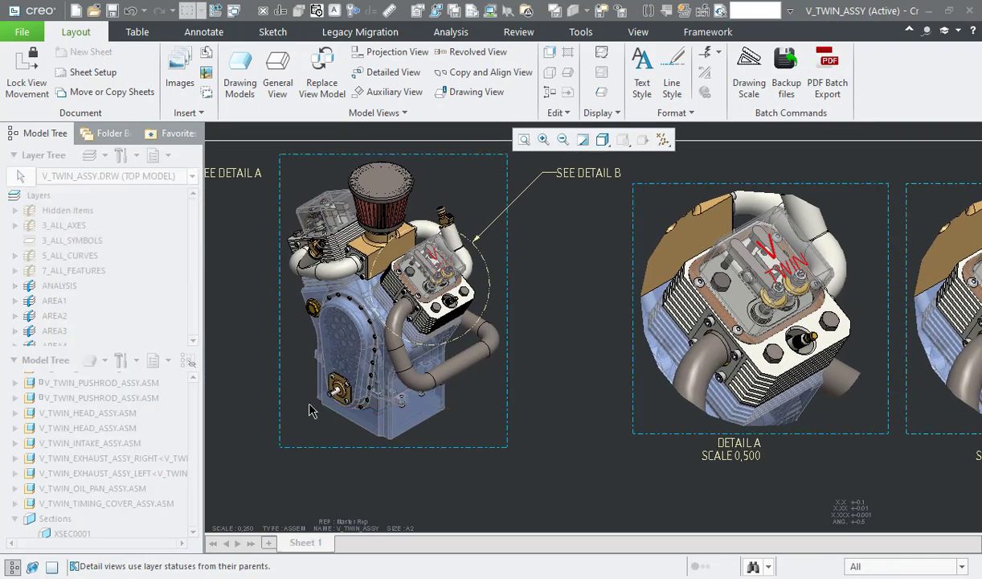
{"action": "left_click", "coordinate": [327, 448]}
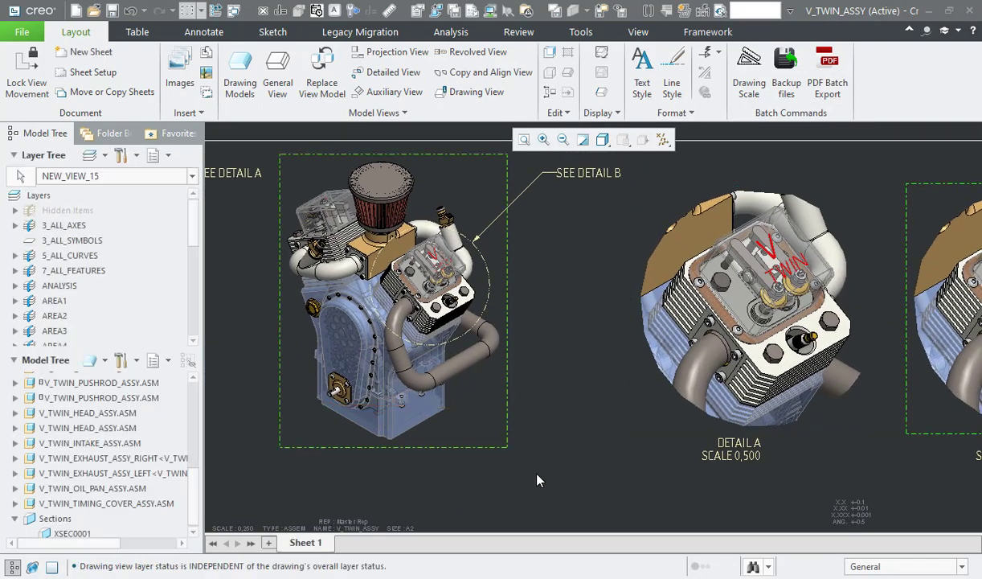
Step: Hide the MARKING layer in Detail B's parent view, then fit the whole sheet in the window
{"action": "middle_click_drag", "start_coordinate": [649, 468], "coordinate": [387, 465]}
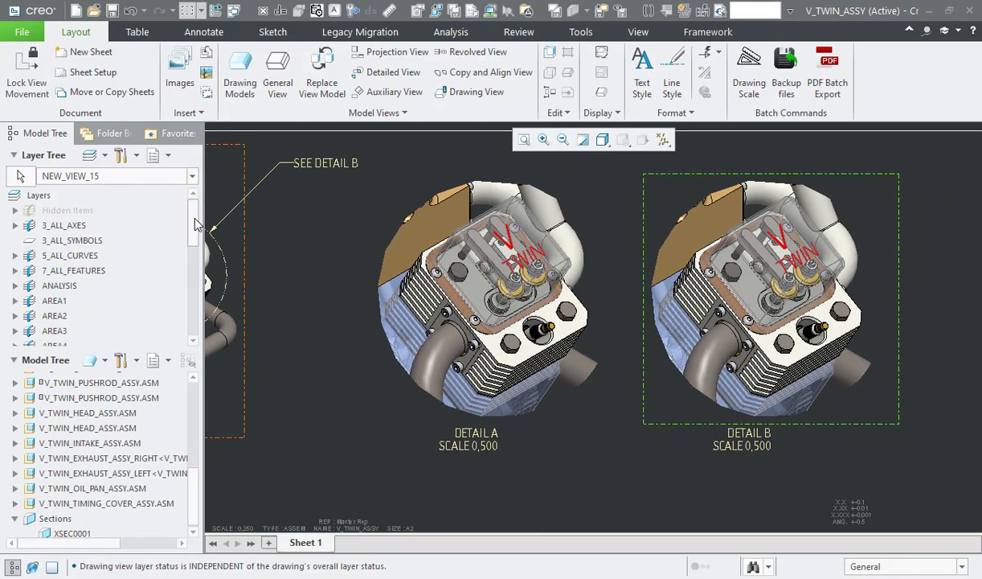
{"action": "left_click_drag", "start_coordinate": [195, 225], "coordinate": [195, 315]}
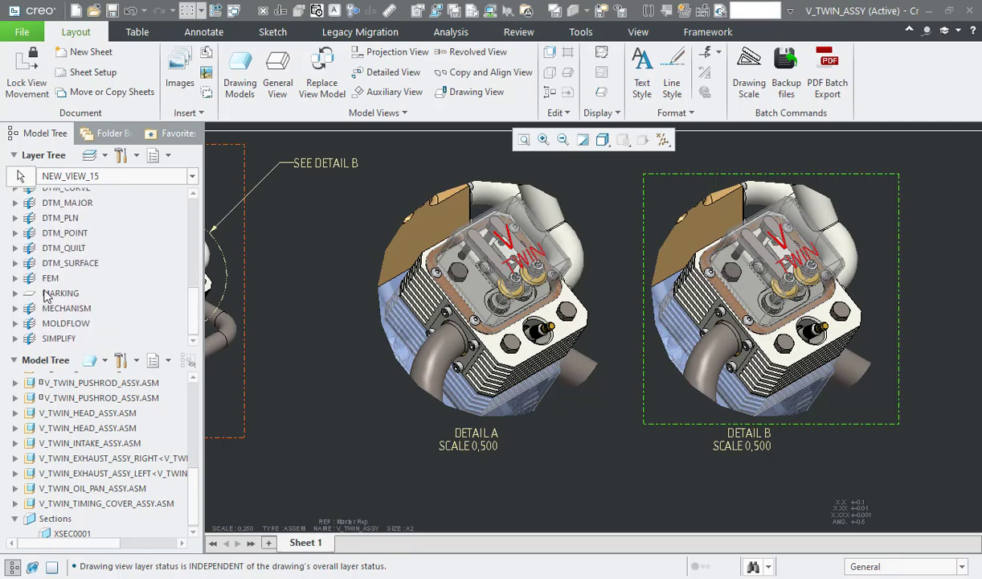
{"action": "right_click", "coordinate": [46, 296]}
{"action": "left_click", "coordinate": [76, 60]}
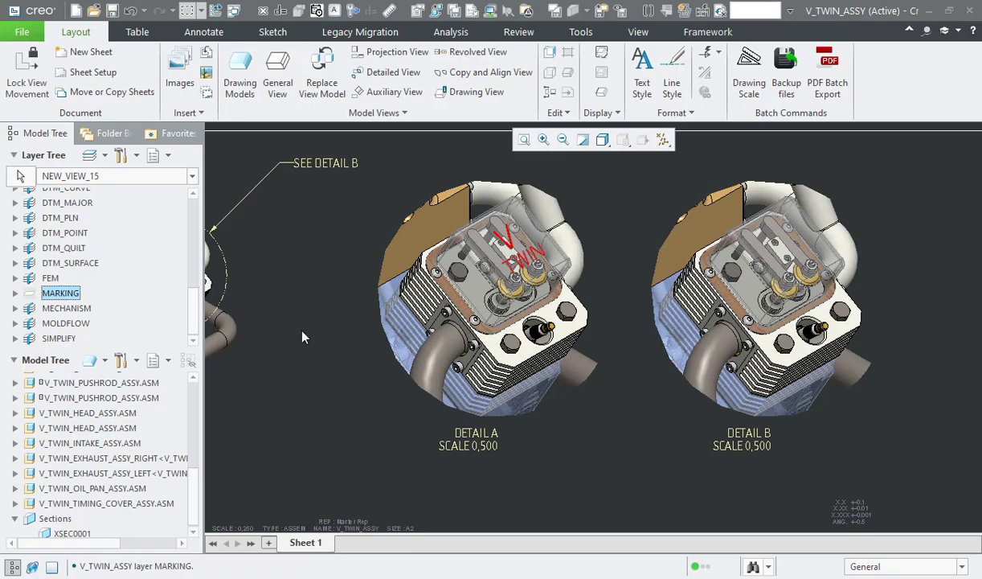
{"action": "left_click", "coordinate": [523, 139]}
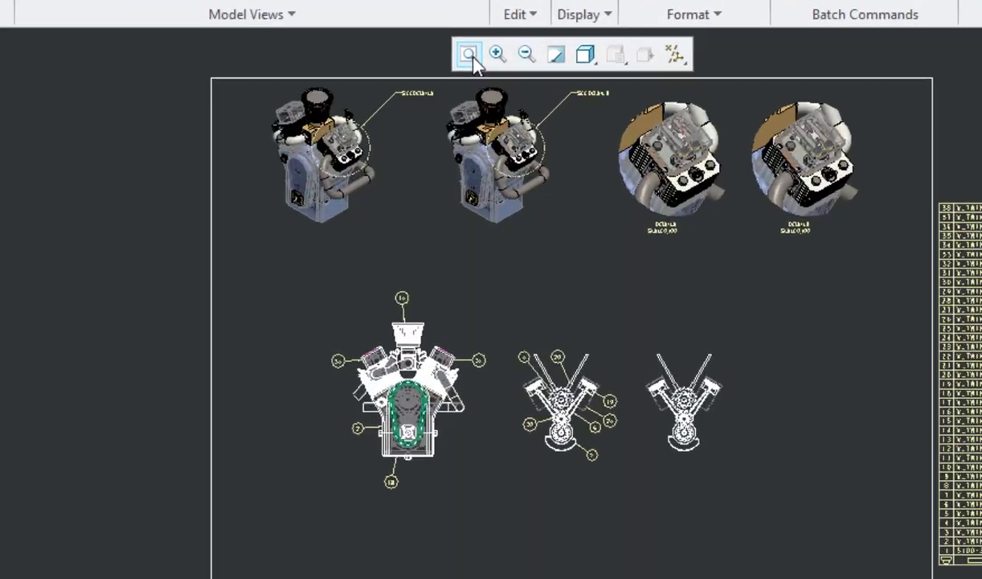